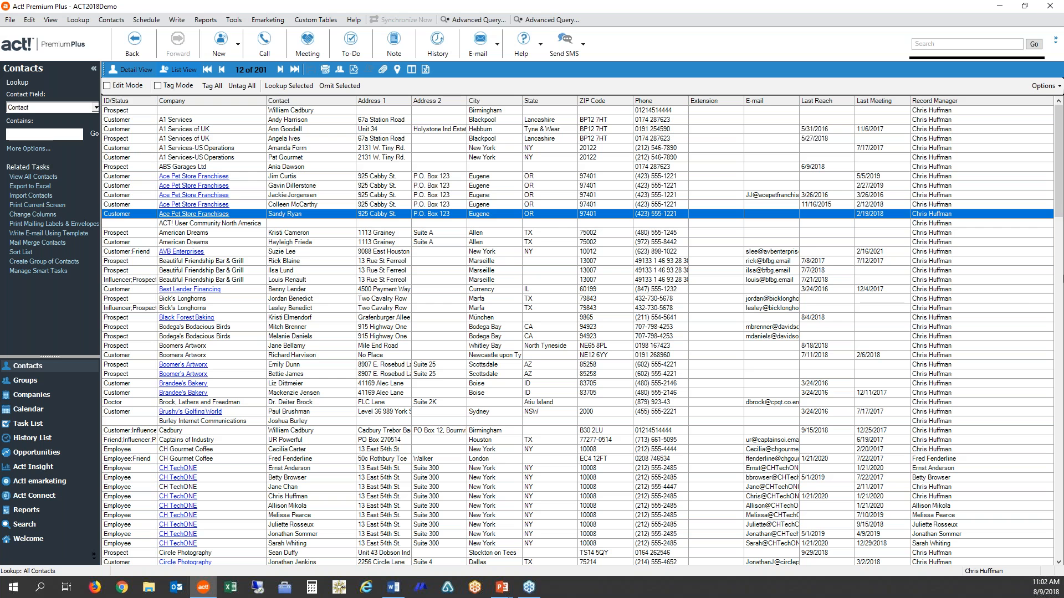
- Switch from the contact list to the detail view of the contact record
{"action": "left_click", "coordinate": [632, 281]}
{"action": "left_click", "coordinate": [68, 21]}
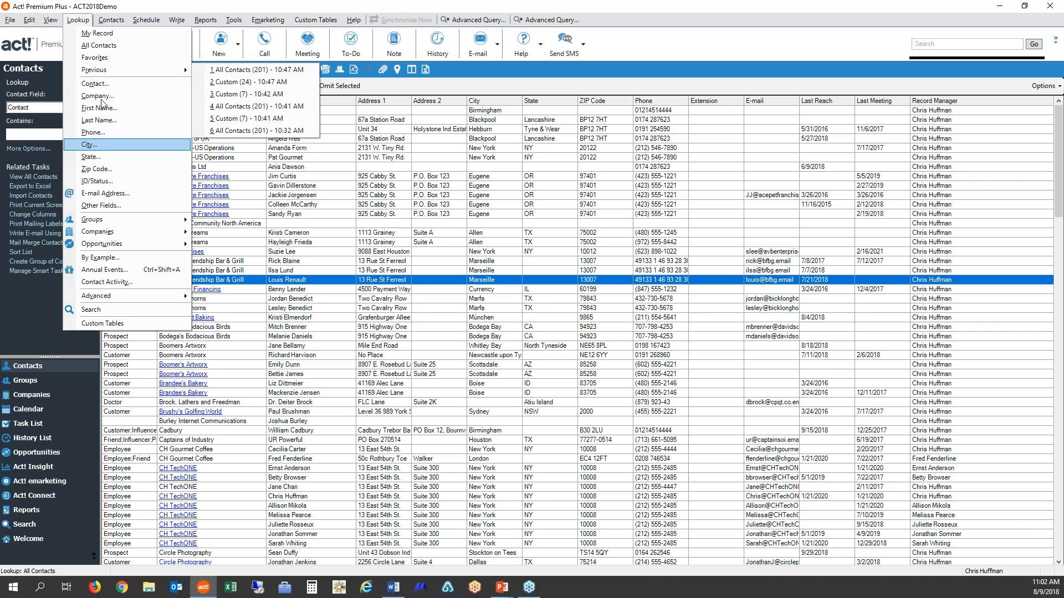
{"action": "left_click", "coordinate": [222, 166]}
{"action": "left_click", "coordinate": [141, 72]}
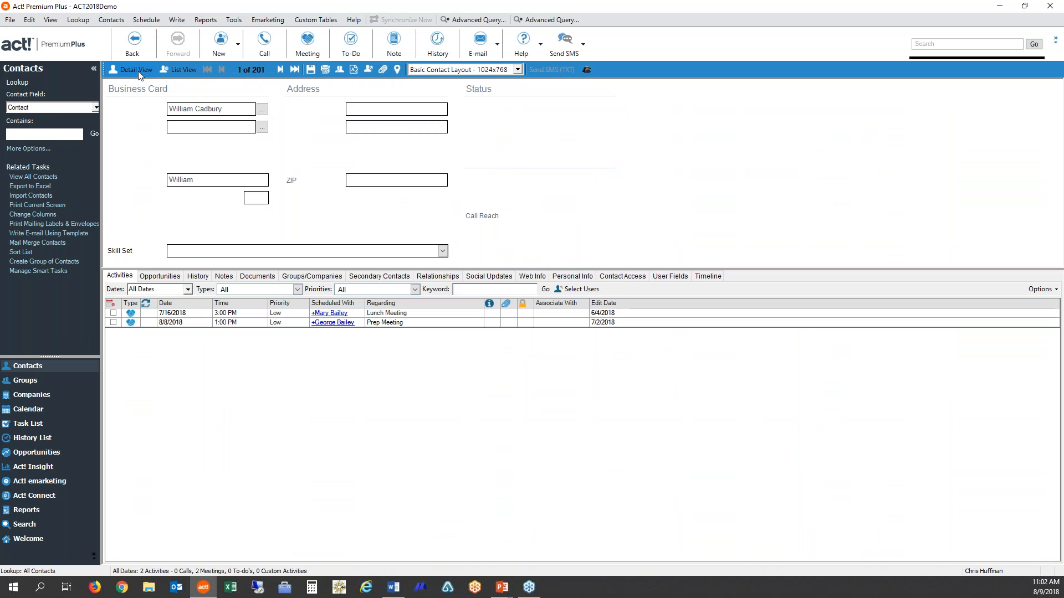
- Open a new advanced query for looking up contacts
{"action": "right_click", "coordinate": [365, 176]}
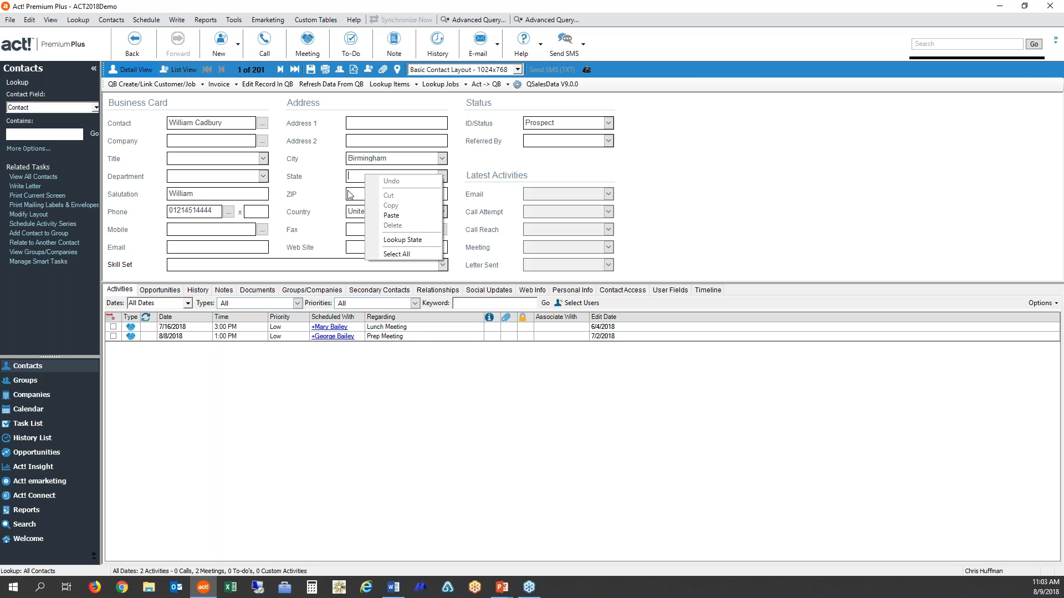
{"action": "left_click", "coordinate": [79, 22]}
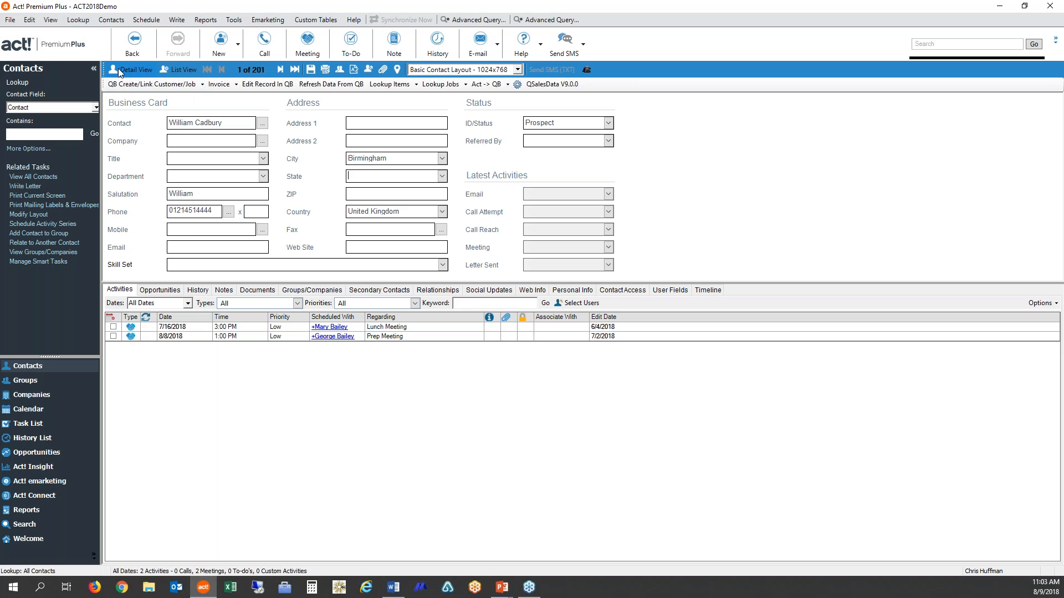
{"action": "left_click", "coordinate": [79, 24]}
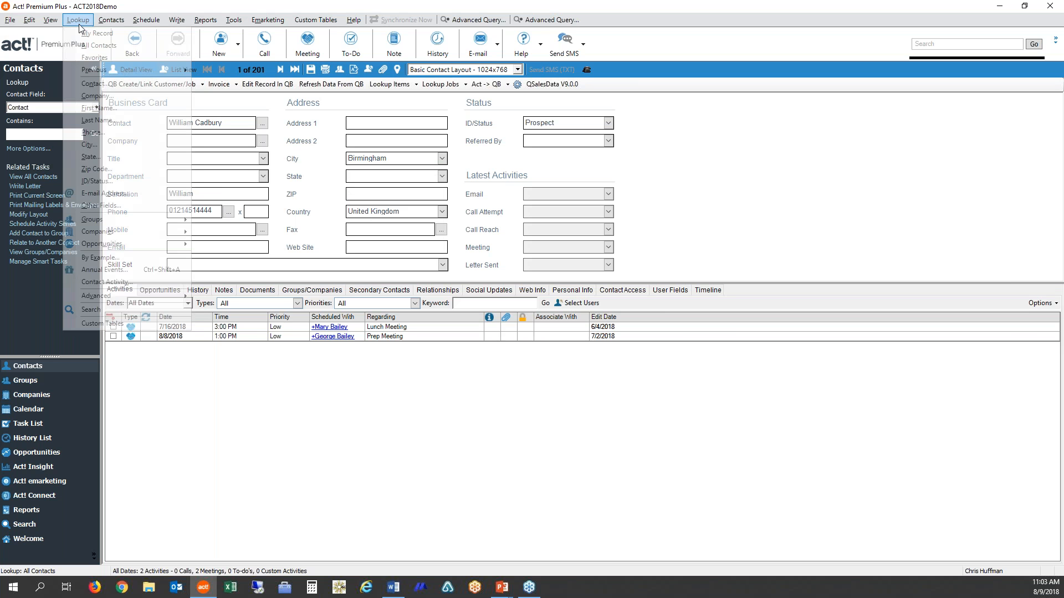
{"action": "mouse_move", "coordinate": [104, 298]}
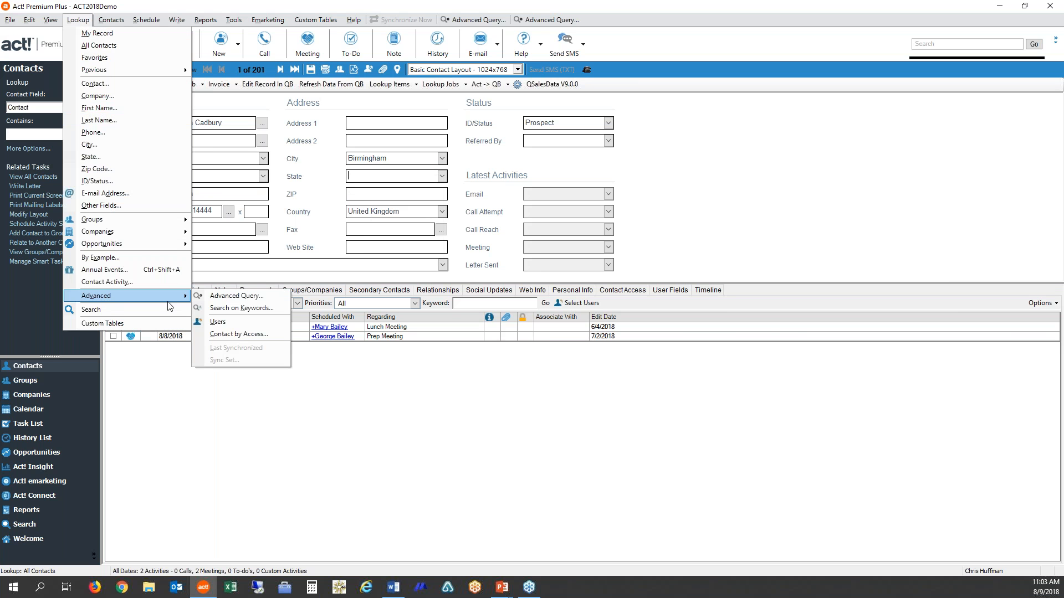
{"action": "left_click", "coordinate": [259, 300]}
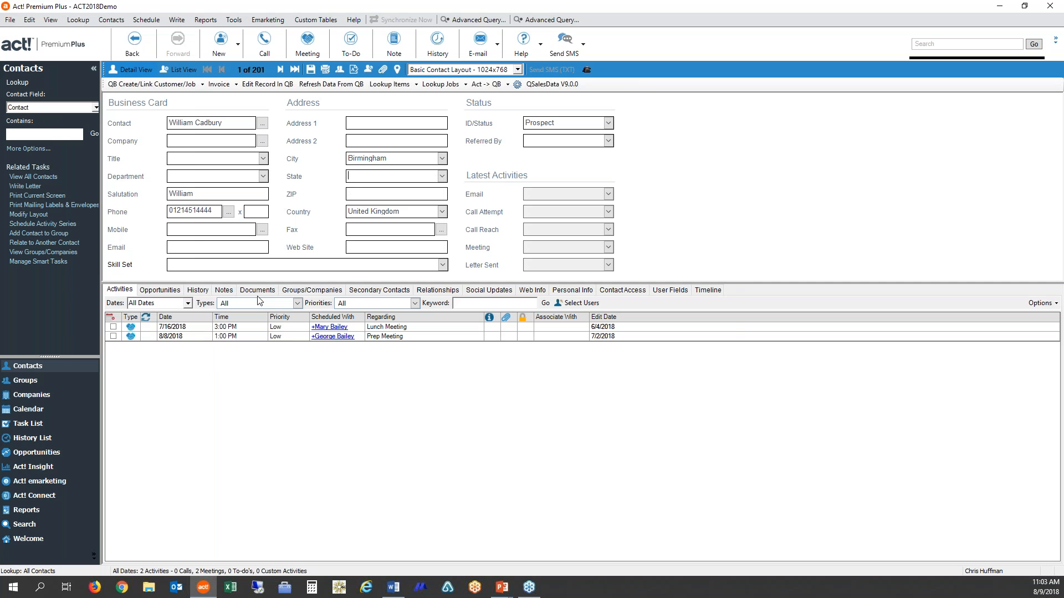
{"action": "left_click_drag", "start_coordinate": [516, 151], "coordinate": [479, 144]}
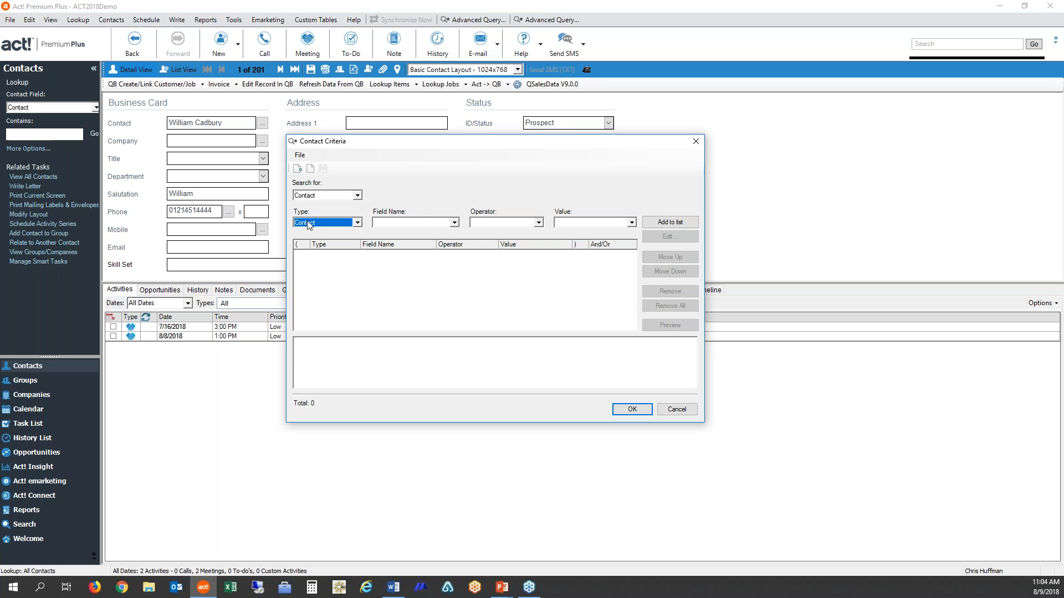
- Add a contact criterion to the query: State Equal To (=) "ca"
{"action": "left_click", "coordinate": [455, 224]}
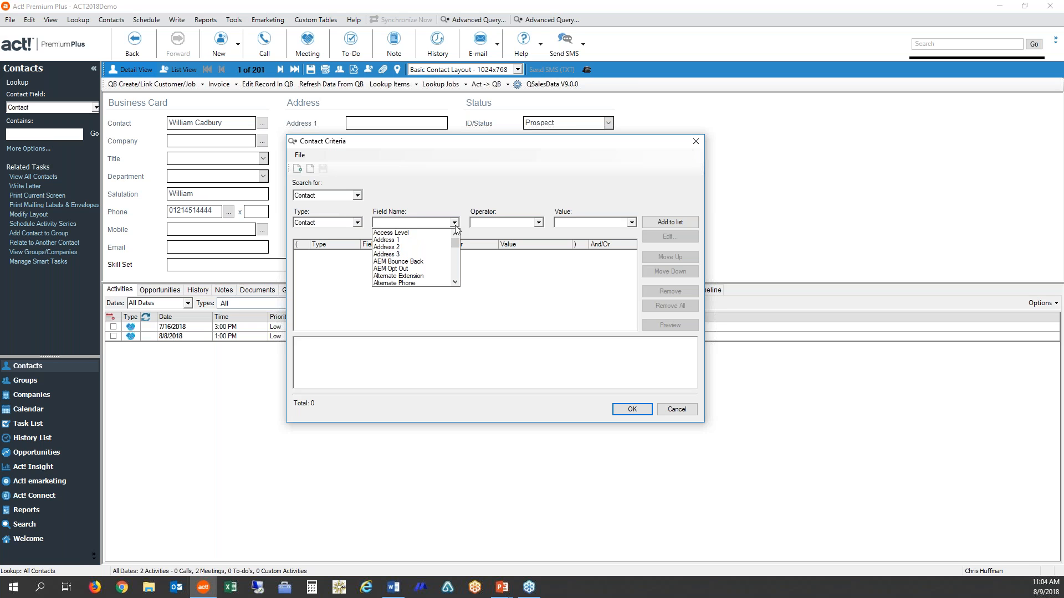
{"action": "key", "text": "t"}
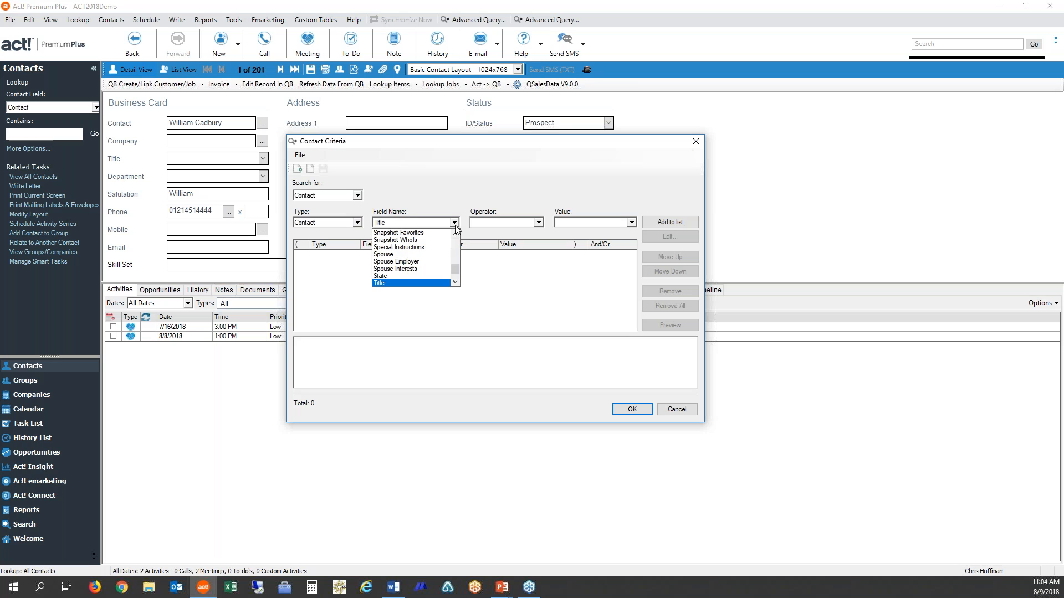
{"action": "left_click", "coordinate": [381, 276]}
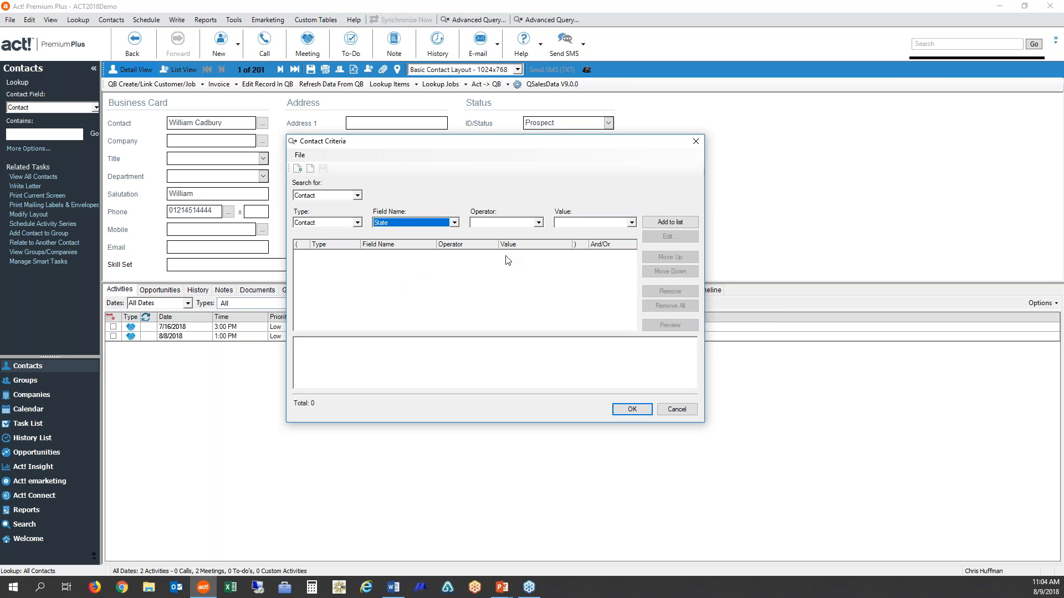
{"action": "left_click", "coordinate": [538, 223]}
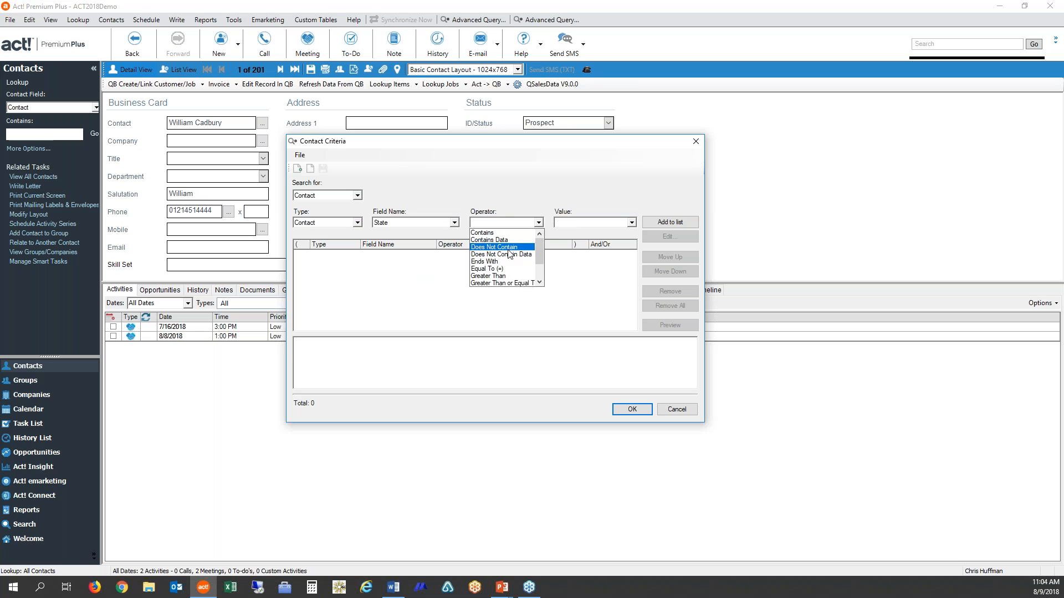
{"action": "left_click", "coordinate": [513, 267]}
{"action": "left_click", "coordinate": [564, 222]}
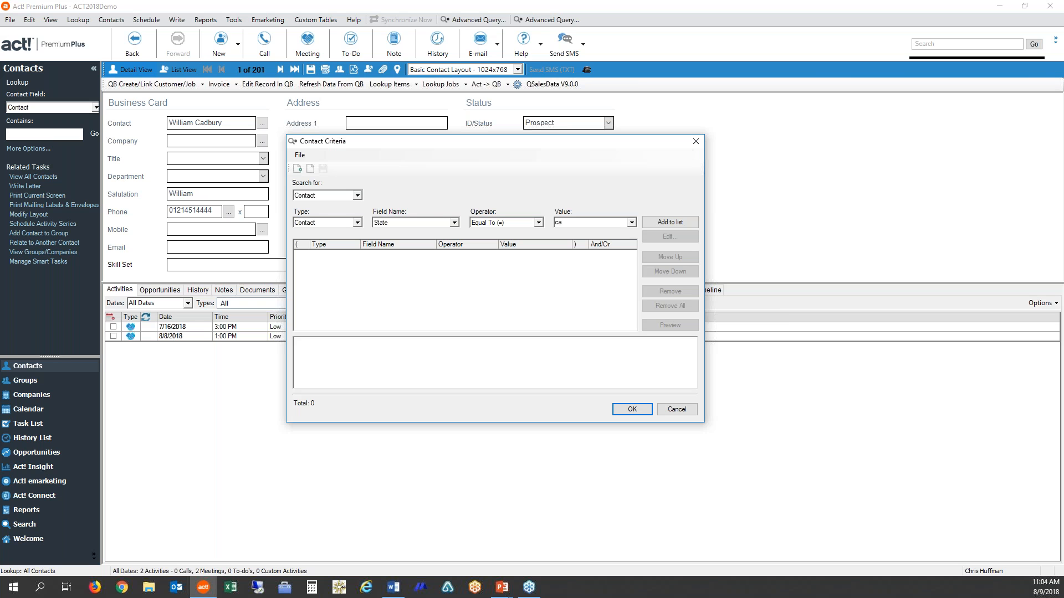
{"action": "left_click", "coordinate": [666, 224]}
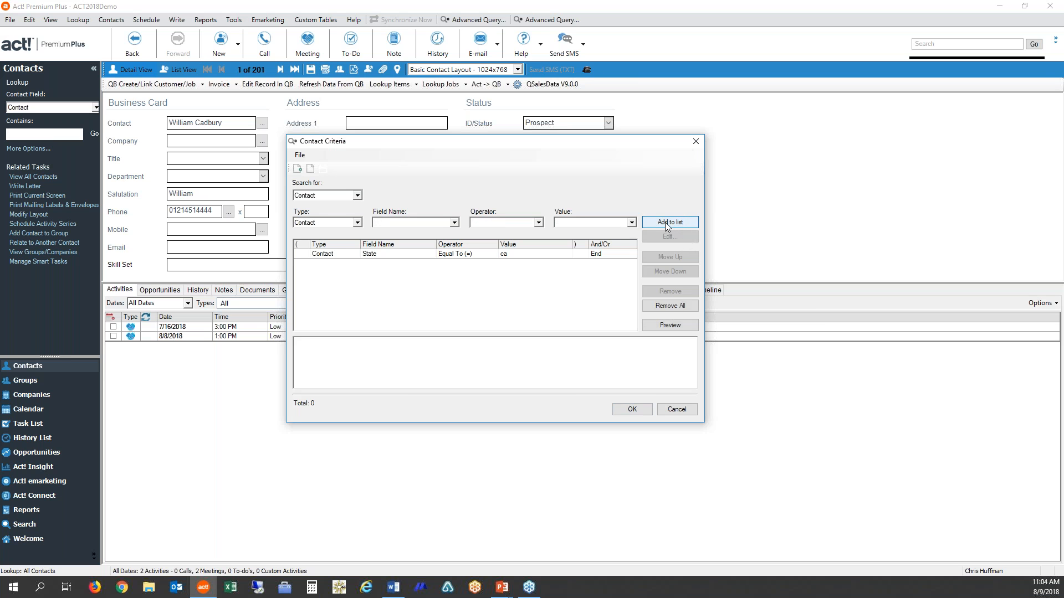
- Preview the contacts matching the State criterion, with a wider E-mail column and the results sorted by State
{"action": "left_click", "coordinate": [670, 325]}
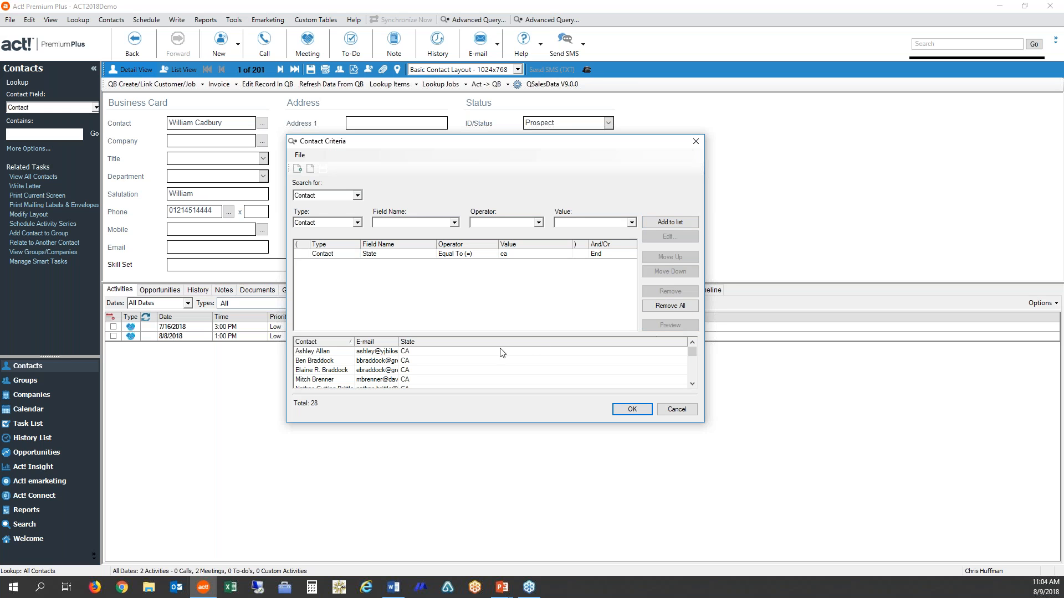
{"action": "left_click_drag", "start_coordinate": [400, 343], "coordinate": [413, 343]}
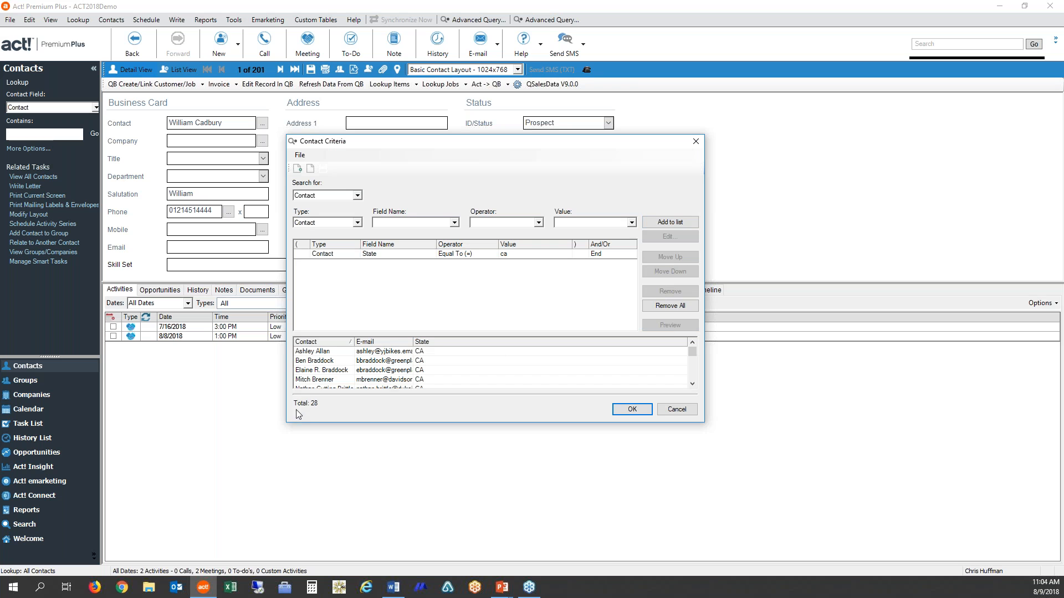
{"action": "left_click", "coordinate": [444, 345]}
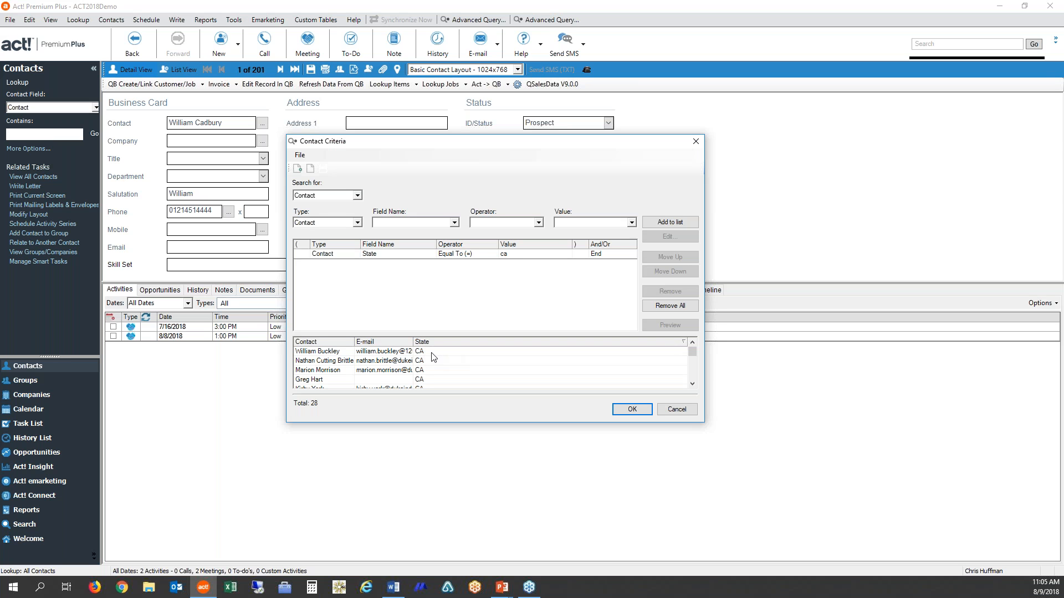
- Add a second contact criterion, Title Equal To (=) "President", and preview the matching contacts
{"action": "left_click", "coordinate": [455, 223]}
{"action": "key", "text": "t"}
{"action": "left_click", "coordinate": [391, 284]}
{"action": "left_click", "coordinate": [538, 223]}
{"action": "left_click", "coordinate": [501, 268]}
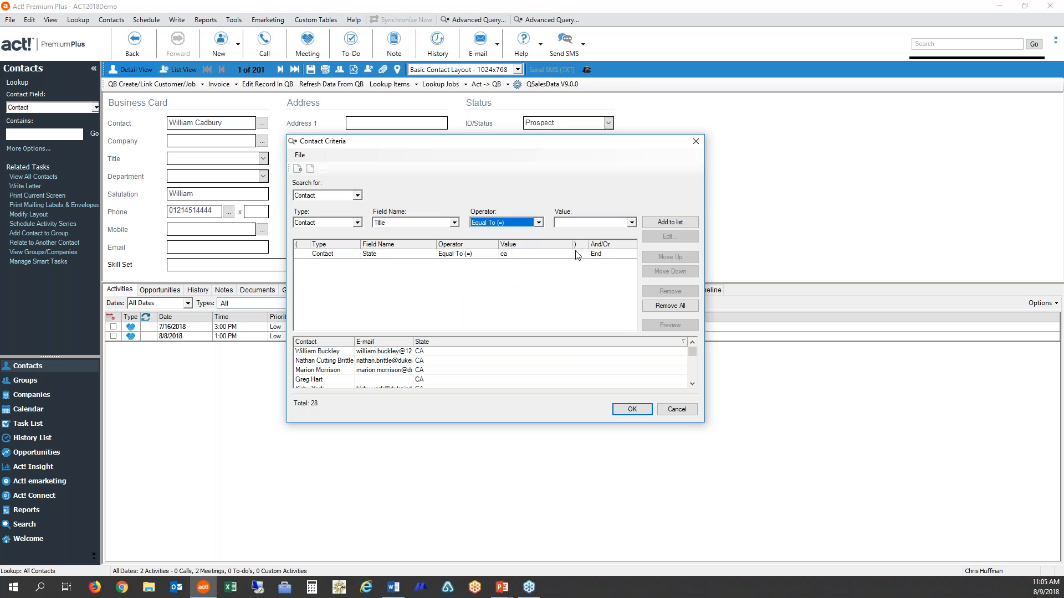
{"action": "left_click", "coordinate": [631, 222]}
{"action": "left_click_drag", "start_coordinate": [633, 243], "coordinate": [630, 260]}
{"action": "left_click", "coordinate": [571, 269]}
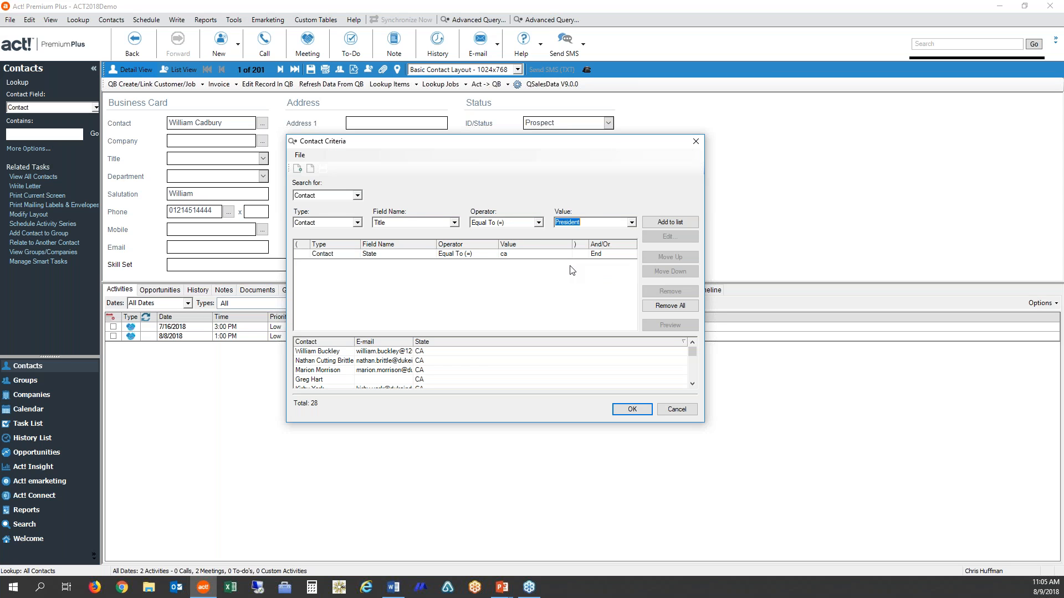
{"action": "left_click", "coordinate": [660, 225]}
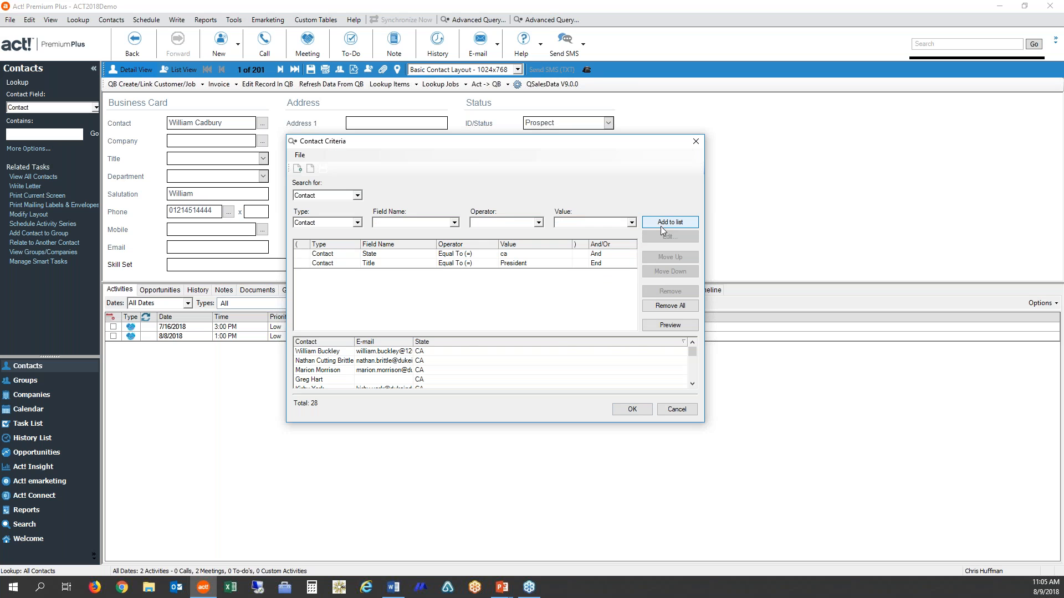
{"action": "left_click", "coordinate": [661, 328]}
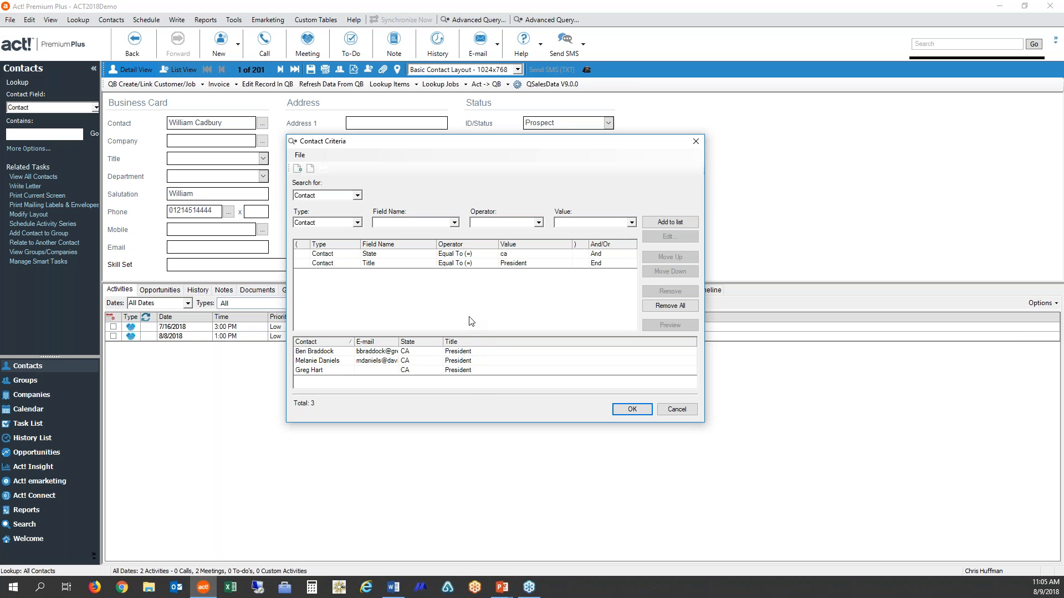
- Add a third contact criterion, Title Equal To (=) "owner", and preview the matching contacts
{"action": "left_click", "coordinate": [454, 222]}
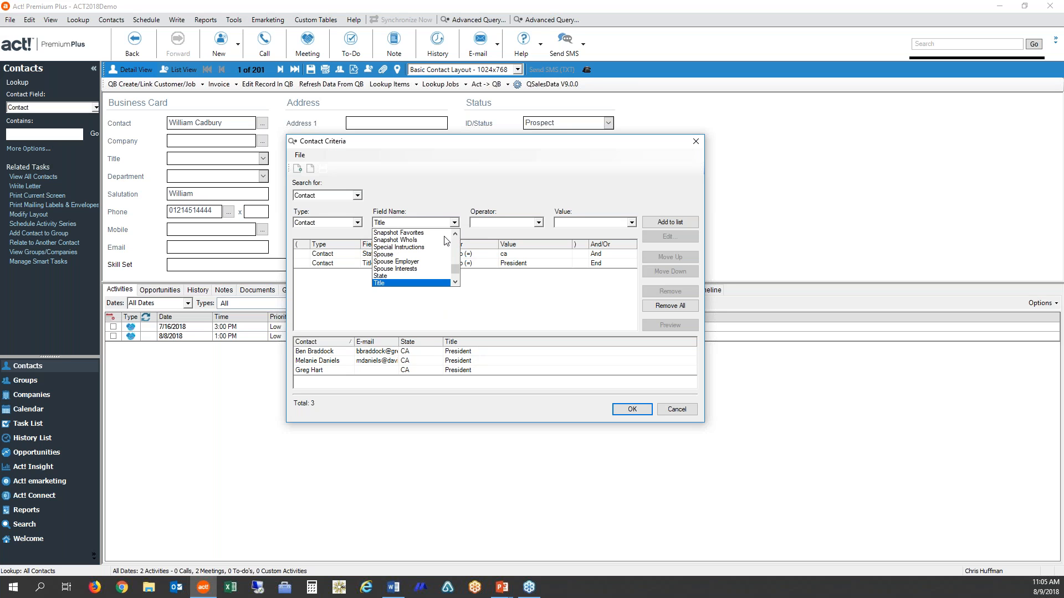
{"action": "left_click", "coordinate": [383, 283]}
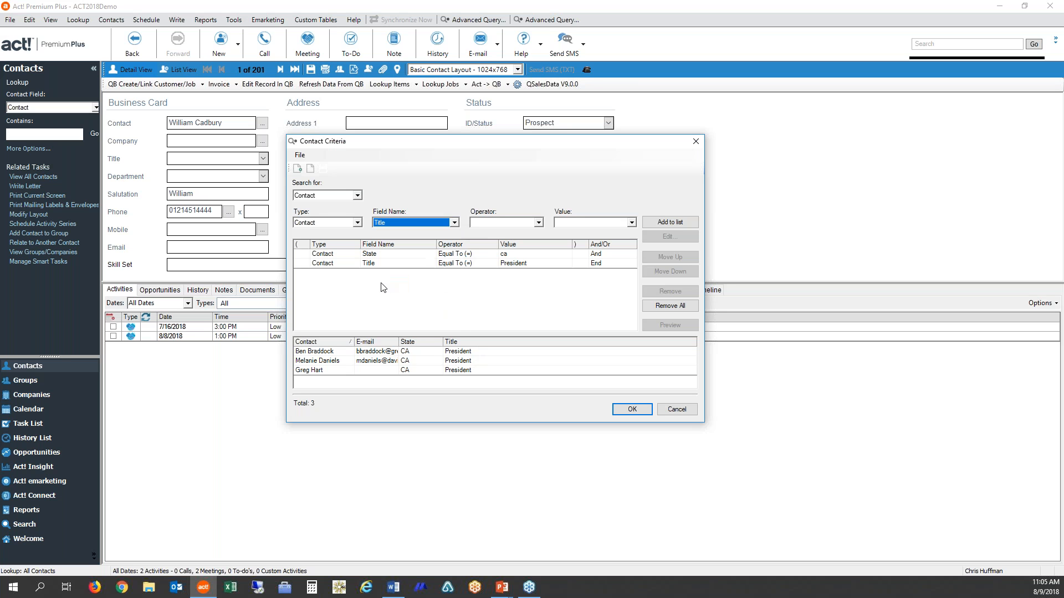
{"action": "left_click", "coordinate": [538, 223]}
{"action": "left_click", "coordinate": [515, 261]}
{"action": "left_click", "coordinate": [565, 224]}
{"action": "type", "text": "owner"}
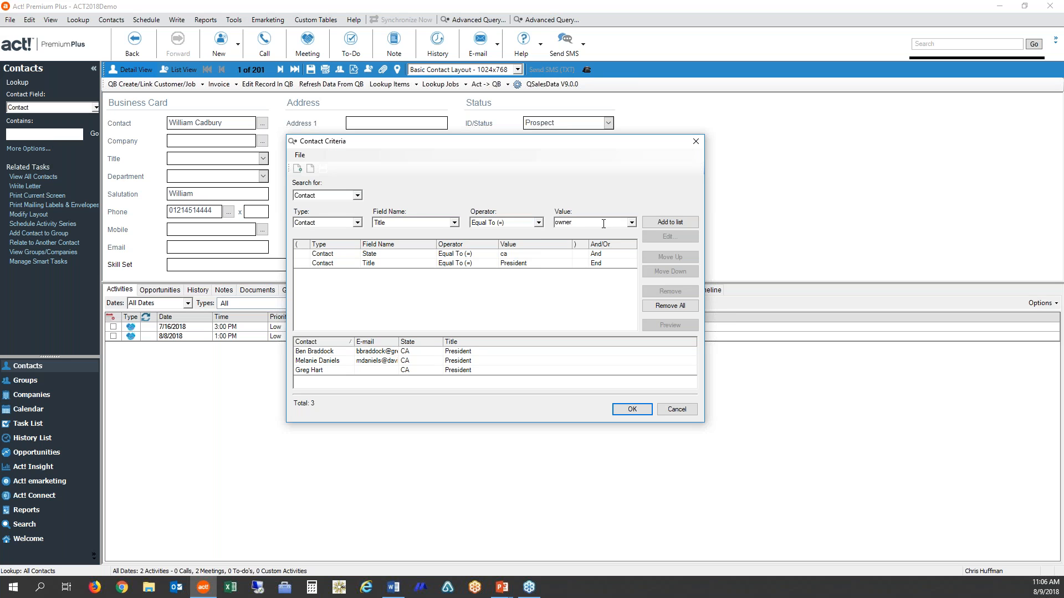
{"action": "left_click", "coordinate": [663, 224]}
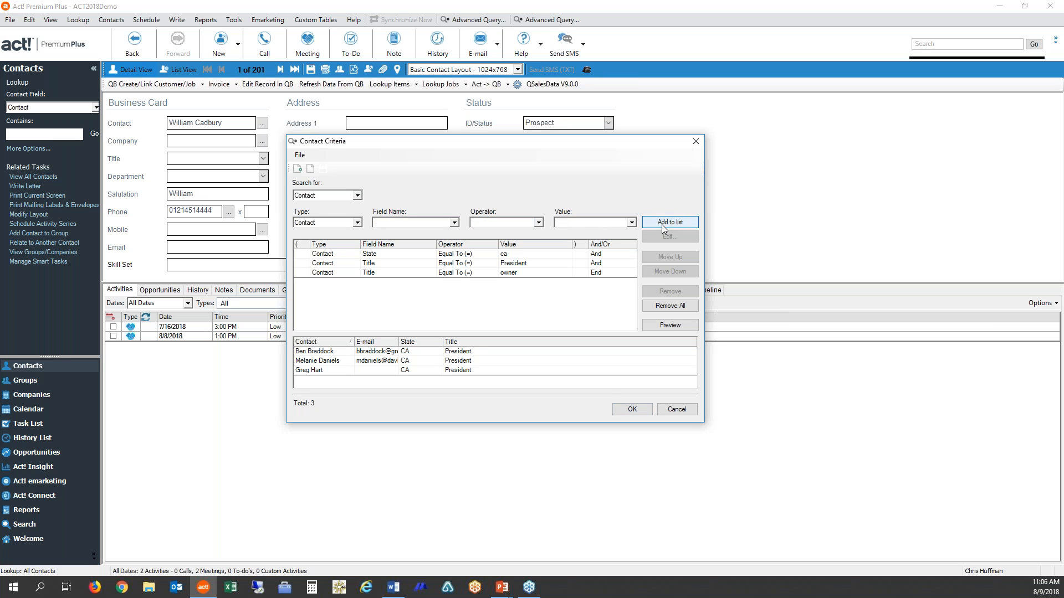
{"action": "left_click", "coordinate": [669, 327]}
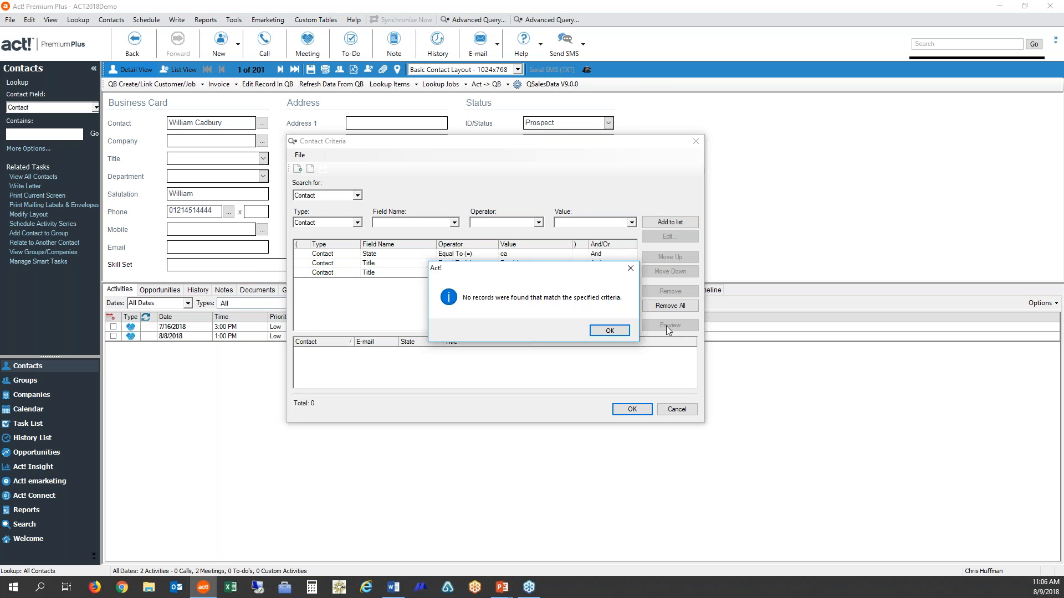
{"action": "left_click", "coordinate": [610, 331]}
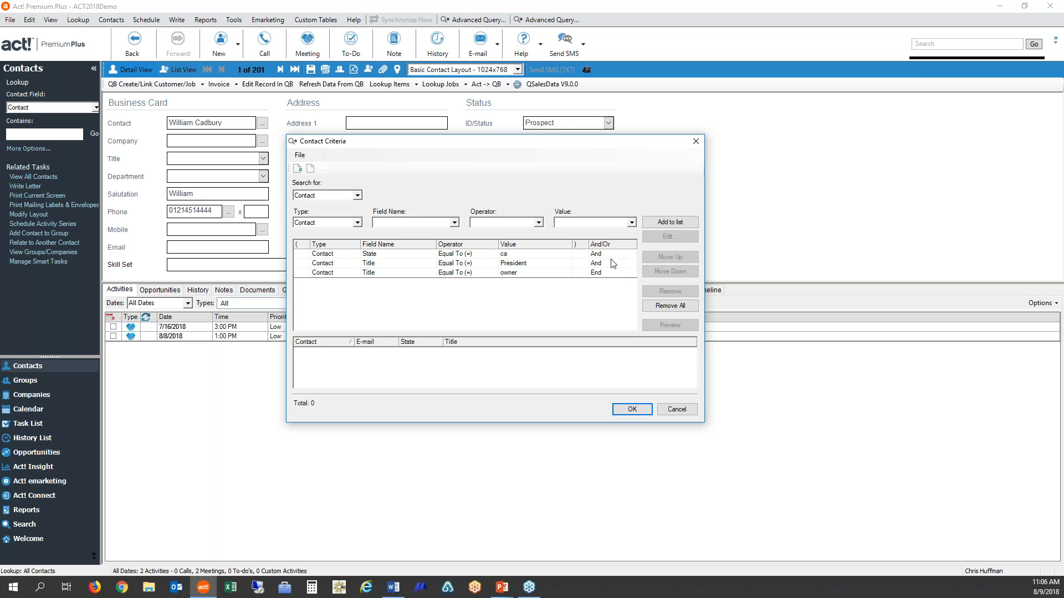
- Change the connector on the Title "President" criterion to Or and preview the matching contacts
{"action": "left_click", "coordinate": [633, 265]}
{"action": "left_click", "coordinate": [631, 263]}
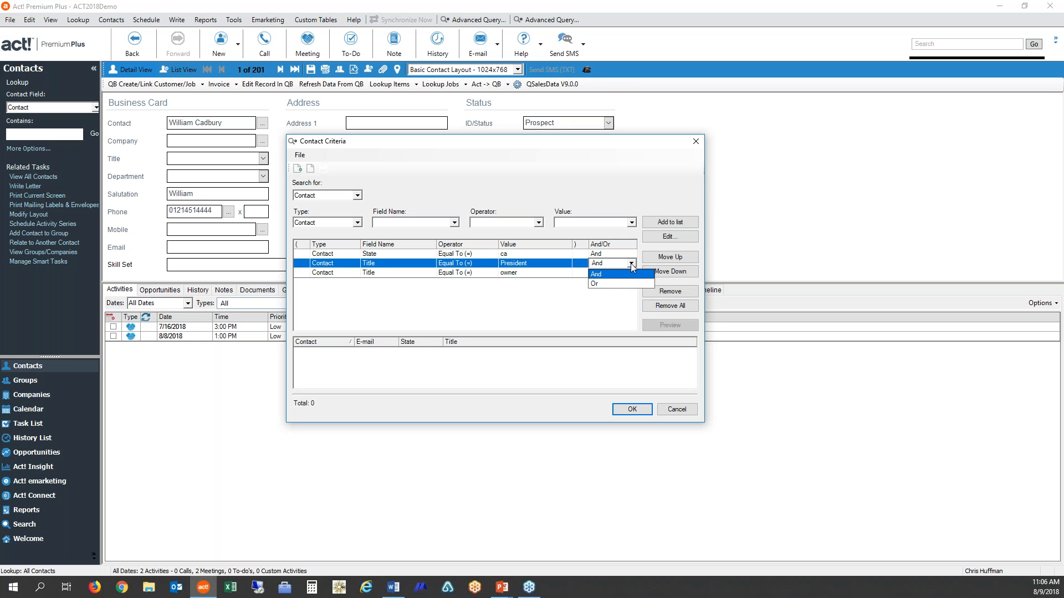
{"action": "left_click", "coordinate": [602, 287]}
{"action": "left_click", "coordinate": [602, 287]}
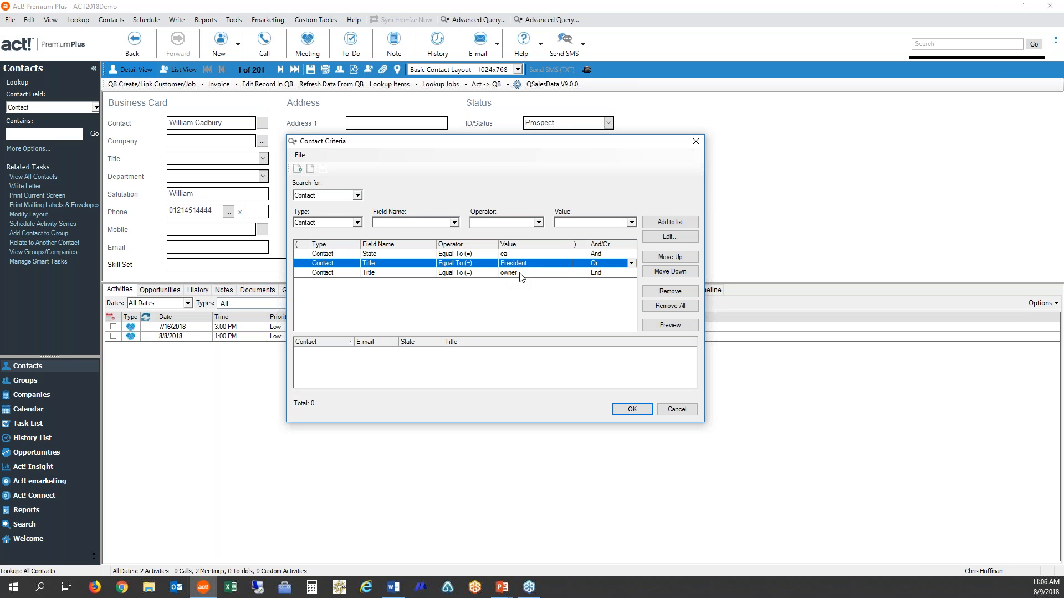
{"action": "left_click", "coordinate": [674, 327]}
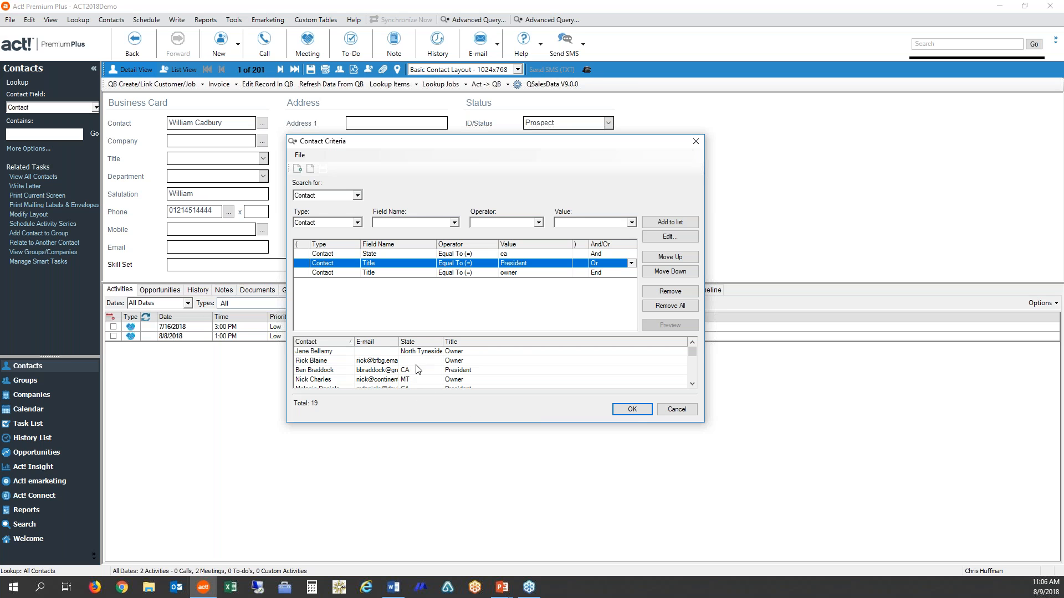
{"action": "scroll", "coordinate": [692, 382], "scroll_direction": "down", "scroll_amount": 6}
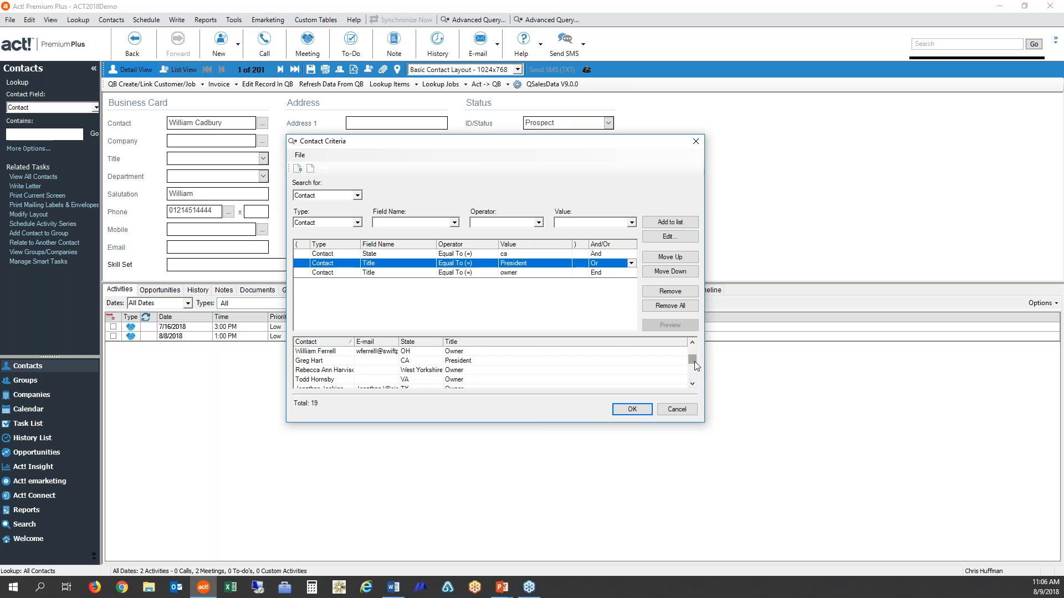
{"action": "scroll", "coordinate": [689, 351], "scroll_direction": "up", "scroll_amount": 6}
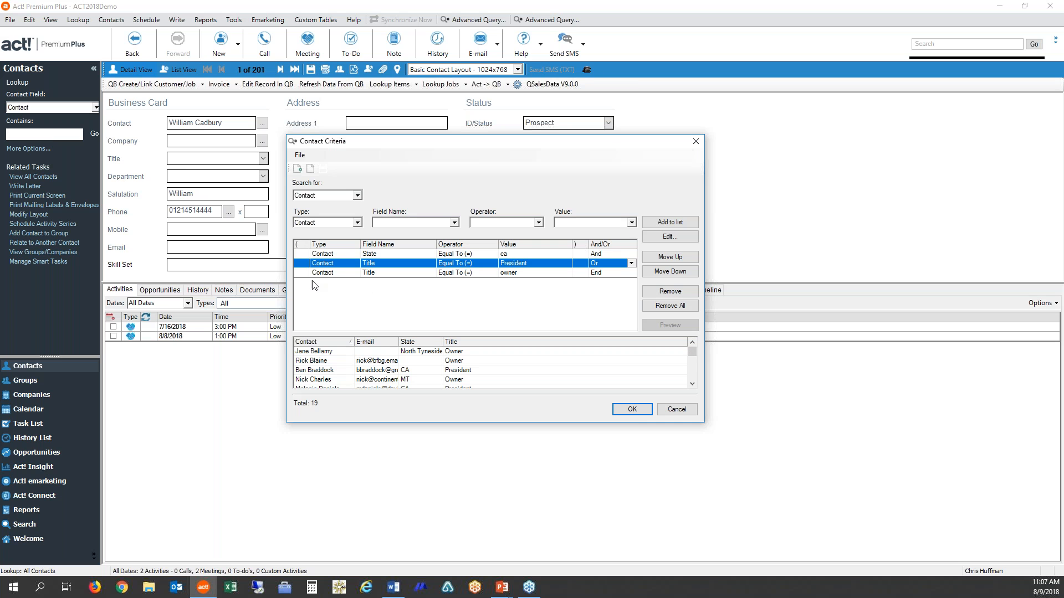
- Insert a single opening parenthesis before the Title "President" criterion
{"action": "left_click", "coordinate": [305, 264]}
{"action": "left_click", "coordinate": [304, 264]}
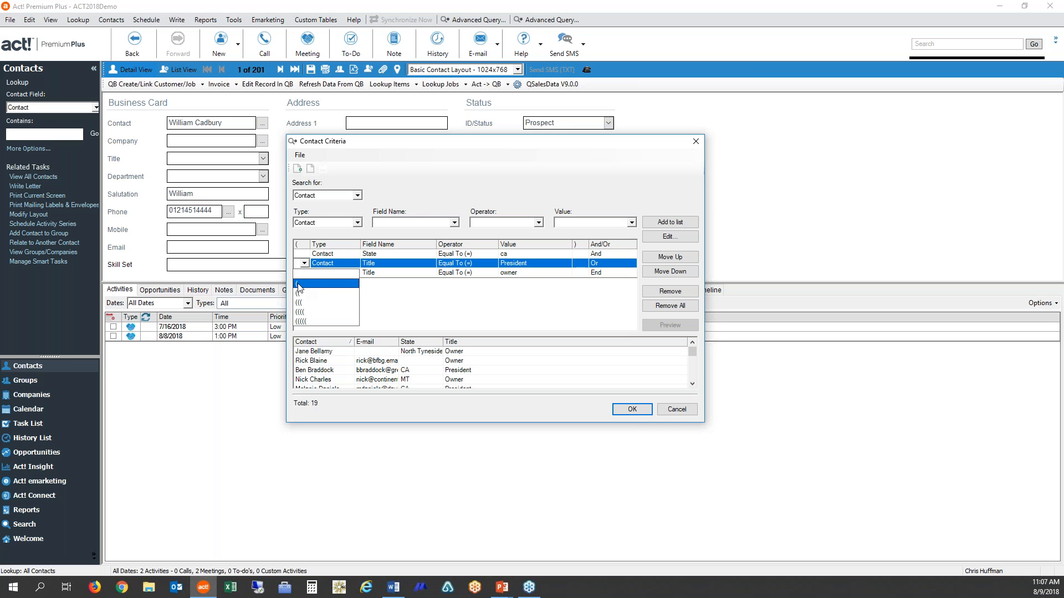
{"action": "left_click", "coordinate": [299, 284]}
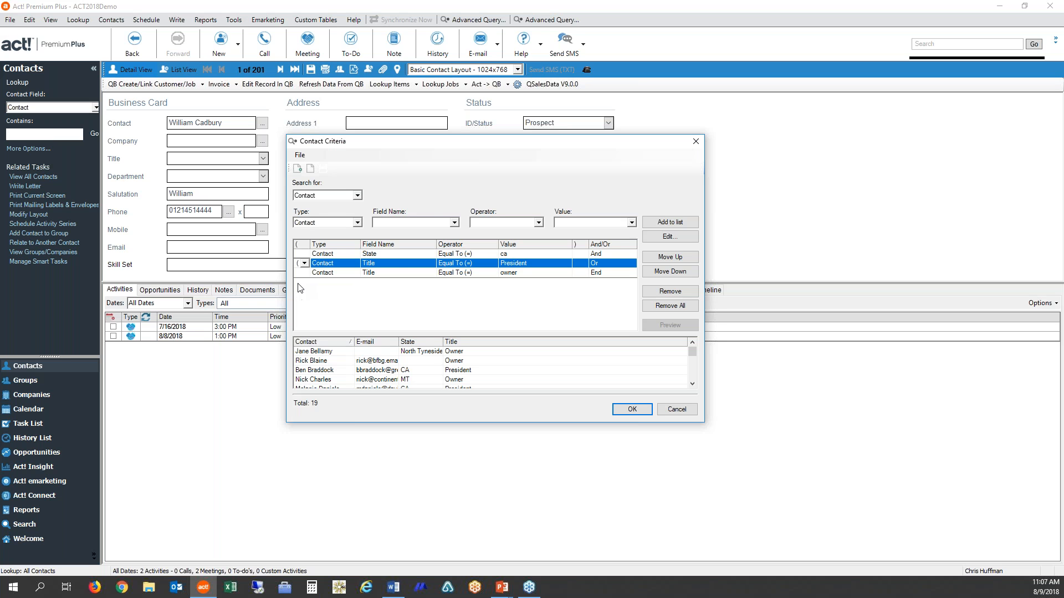
- Insert a single closing parenthesis after the Title "owner" criterion
{"action": "left_click", "coordinate": [577, 273]}
{"action": "left_click", "coordinate": [582, 272]}
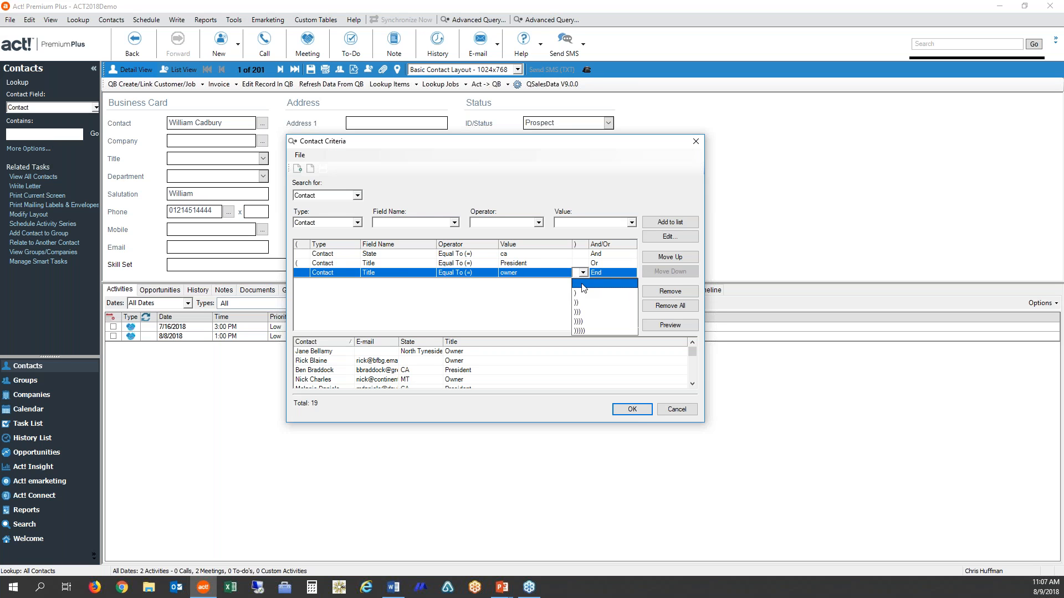
{"action": "left_click", "coordinate": [579, 294]}
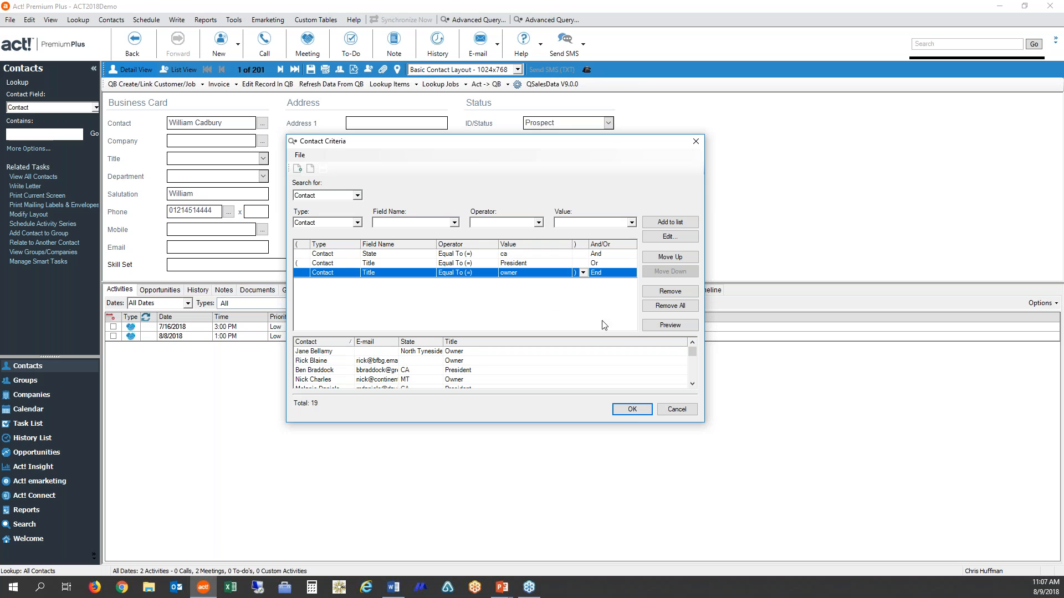
- Preview the contacts matching the grouped criteria and sort the preview by Title in descending order
{"action": "left_click", "coordinate": [674, 325]}
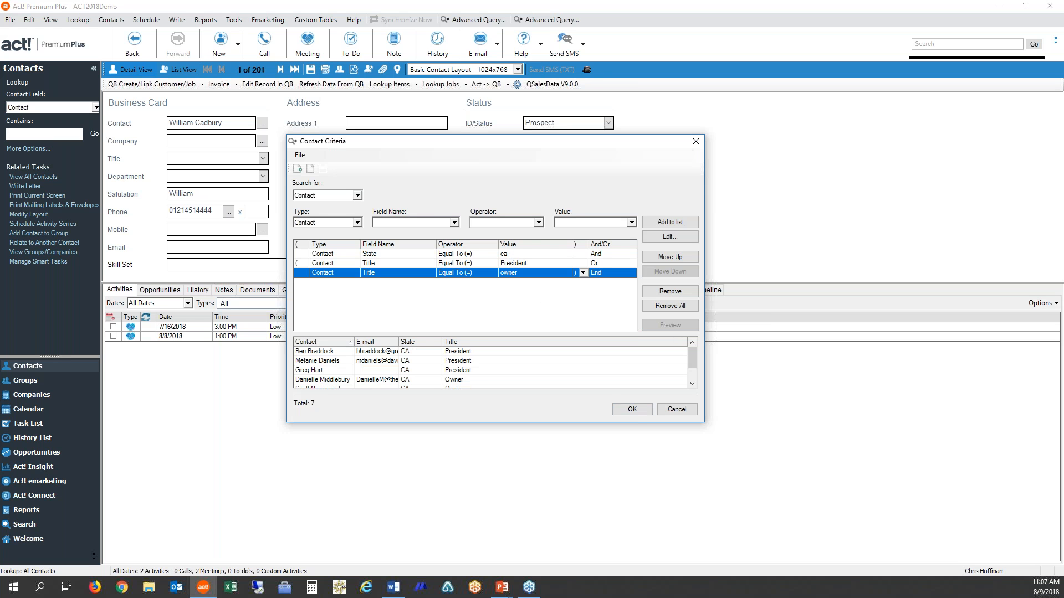
{"action": "left_click", "coordinate": [480, 343]}
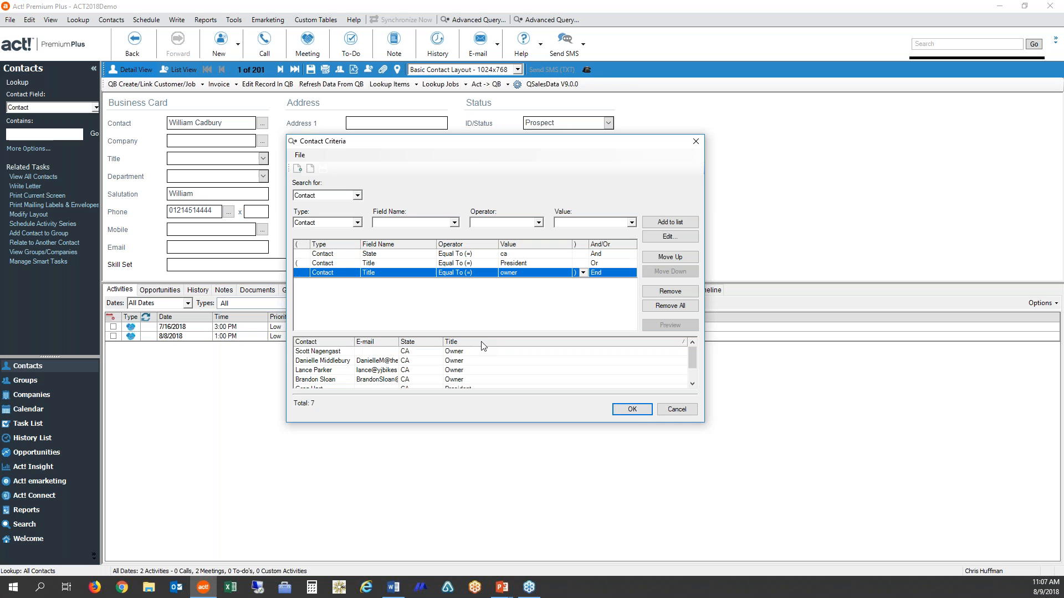
{"action": "left_click", "coordinate": [482, 342]}
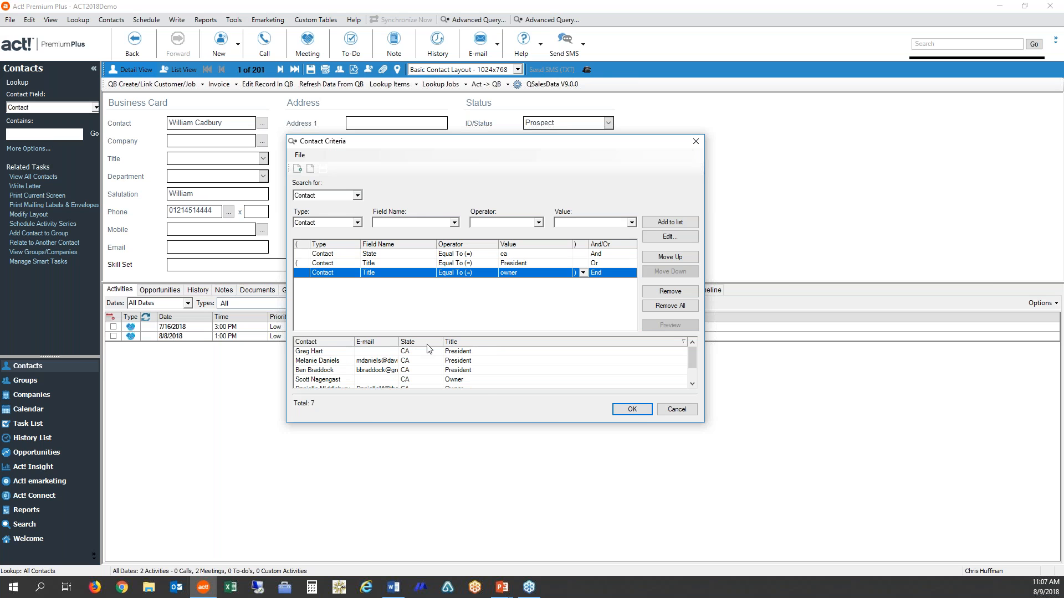
- Save the current query as "California Visit" and run it to list the matching contacts
{"action": "left_click", "coordinate": [630, 410]}
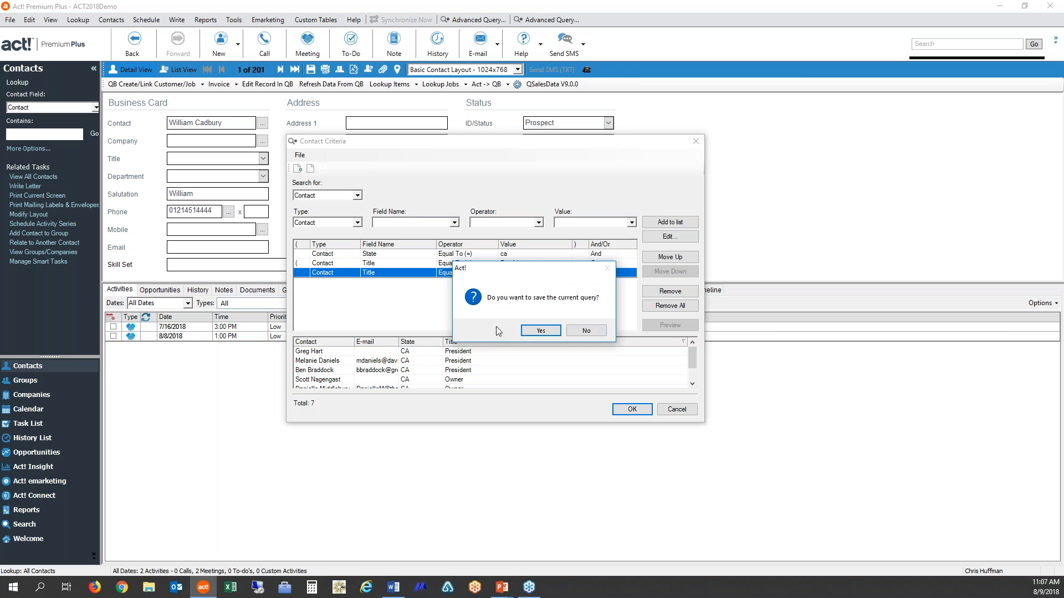
{"action": "left_click", "coordinate": [550, 330]}
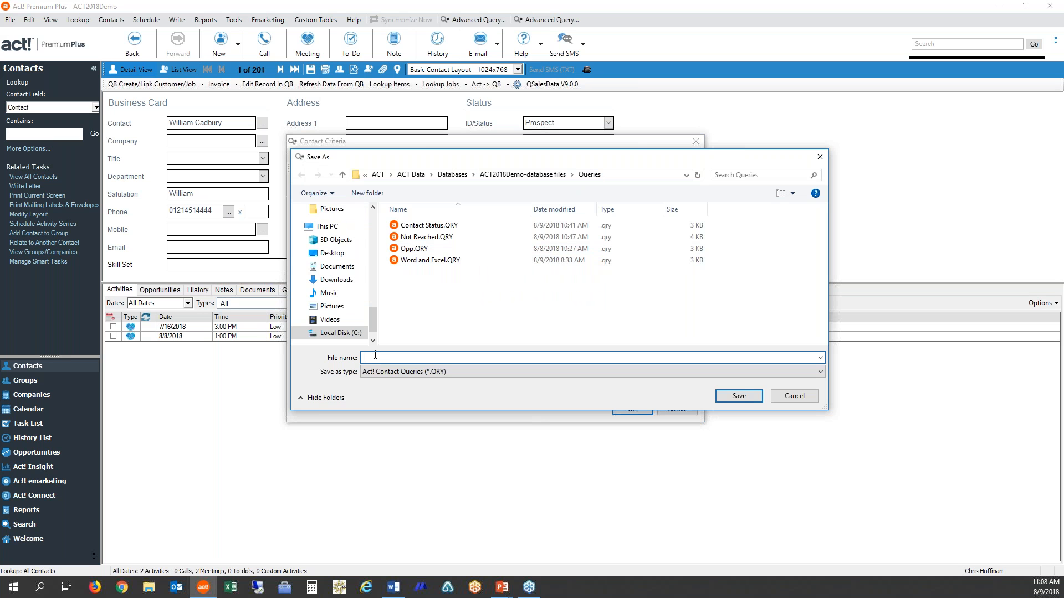
{"action": "type", "text": "alifornia Visit"}
{"action": "left_click", "coordinate": [749, 397]}
{"action": "left_click", "coordinate": [747, 397]}
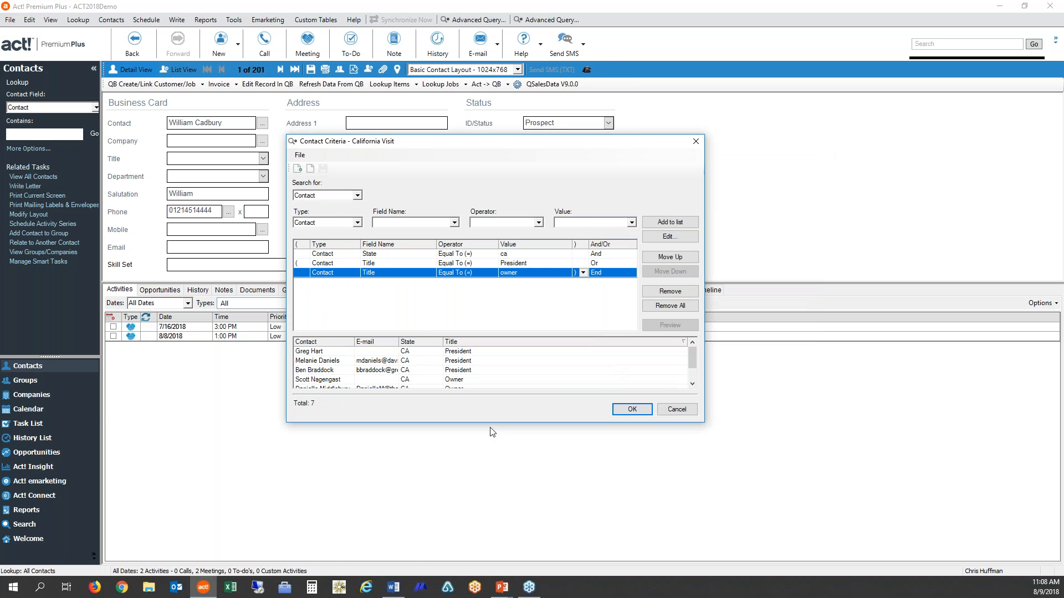
{"action": "key", "text": "Return"}
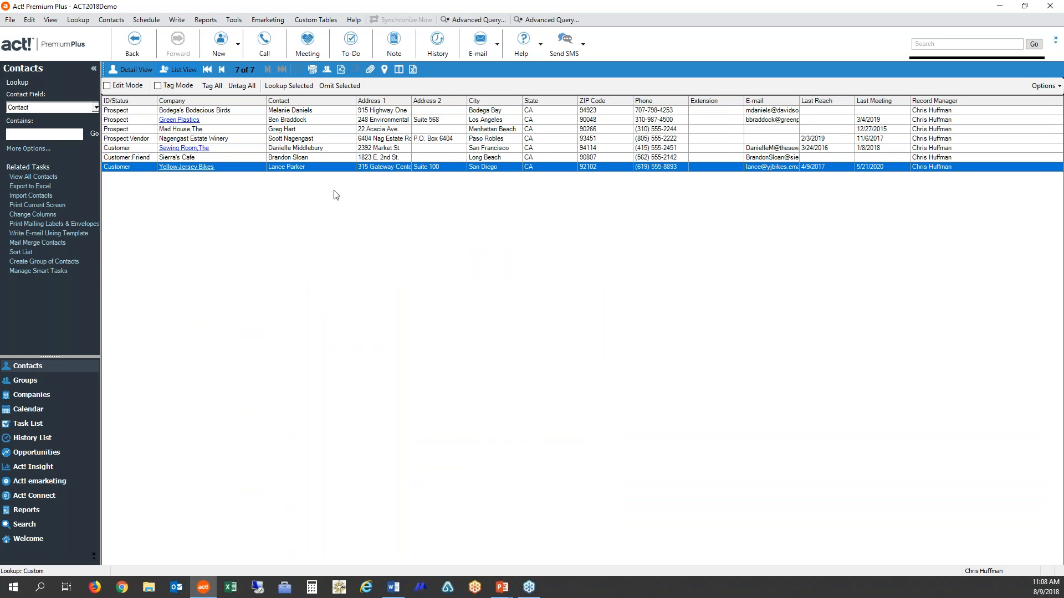
- Look up all contacts again and open a new advanced query
{"action": "left_click", "coordinate": [77, 20]}
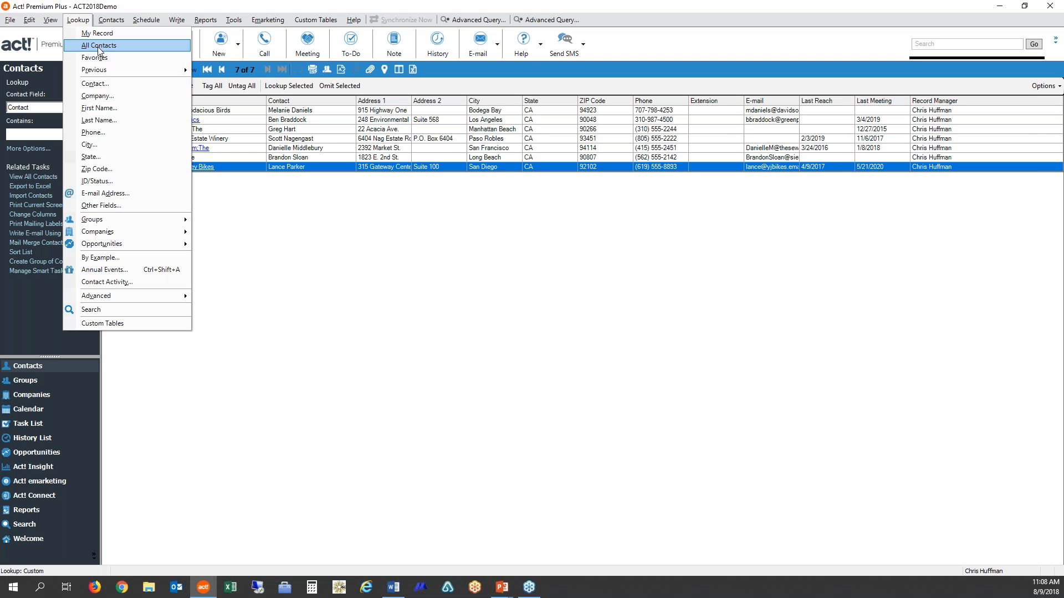
{"action": "left_click", "coordinate": [98, 46]}
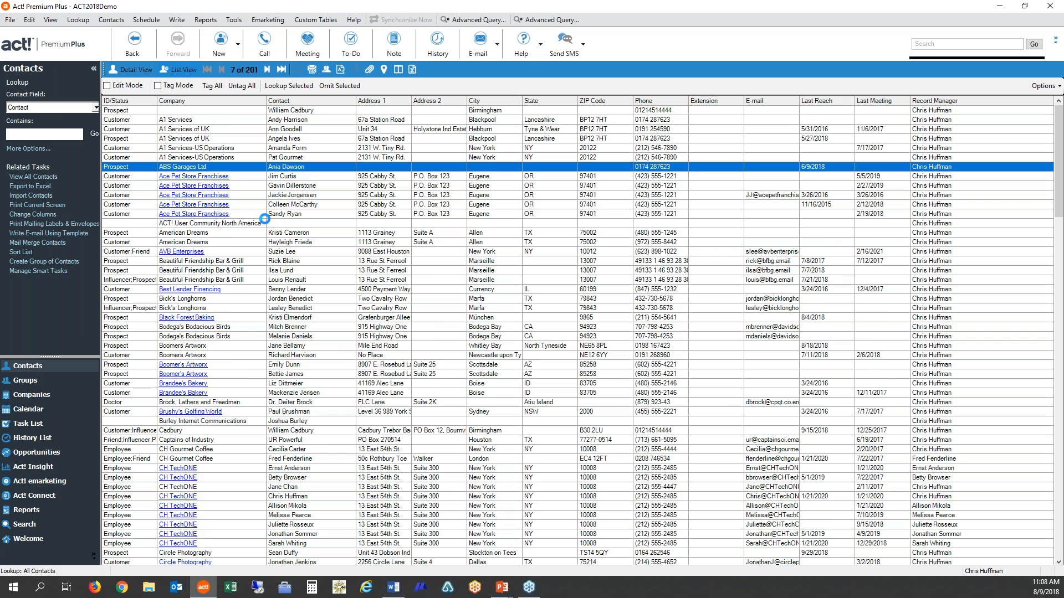
{"action": "left_click", "coordinate": [78, 19]}
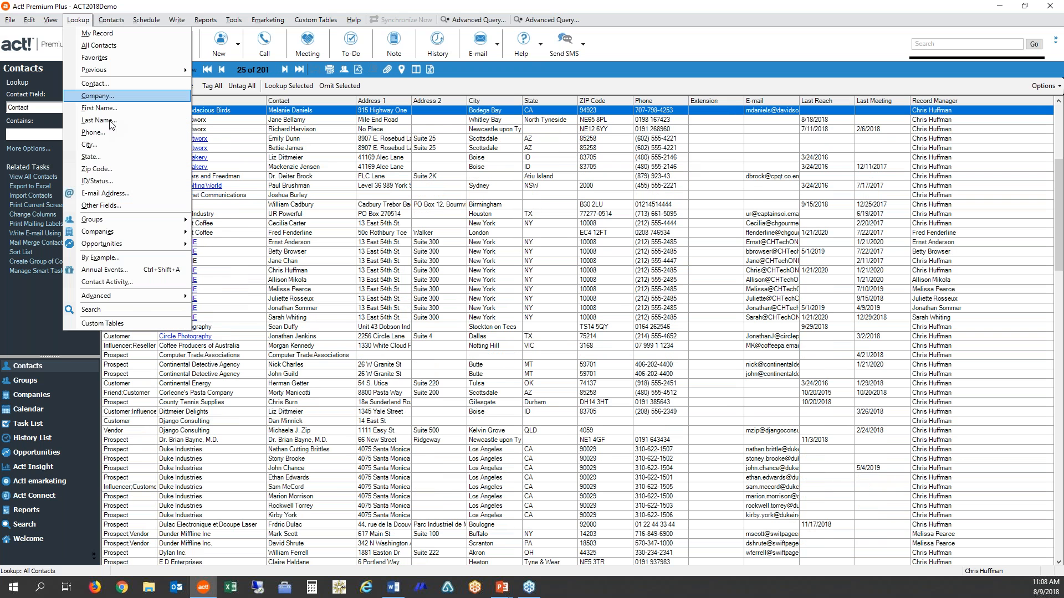
{"action": "mouse_move", "coordinate": [131, 296]}
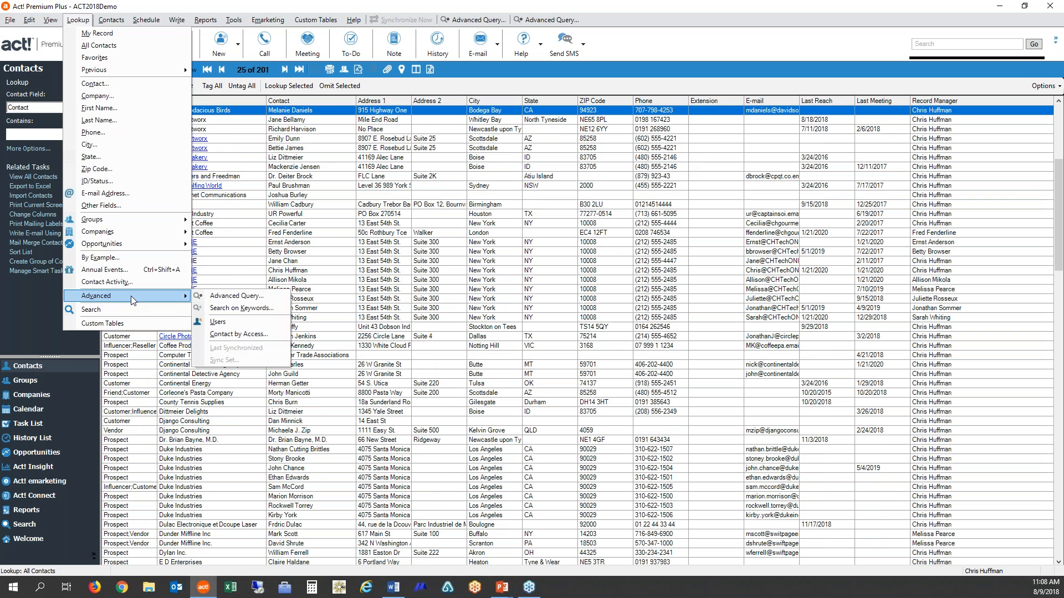
{"action": "left_click", "coordinate": [263, 301]}
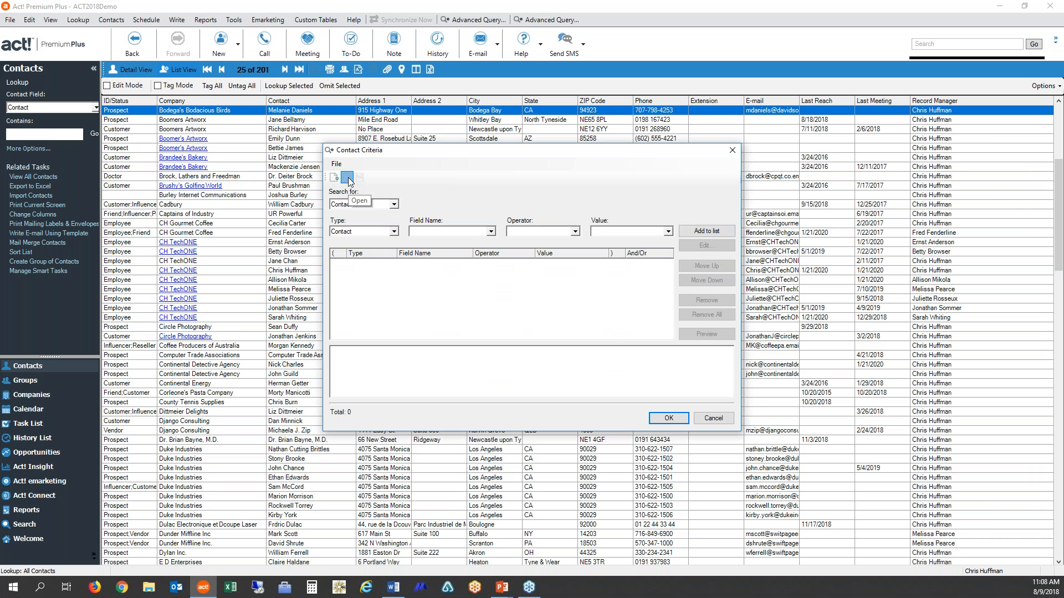
- Load the saved query California Visit.QRY and run it with the Replace lookup option
{"action": "left_click", "coordinate": [347, 178]}
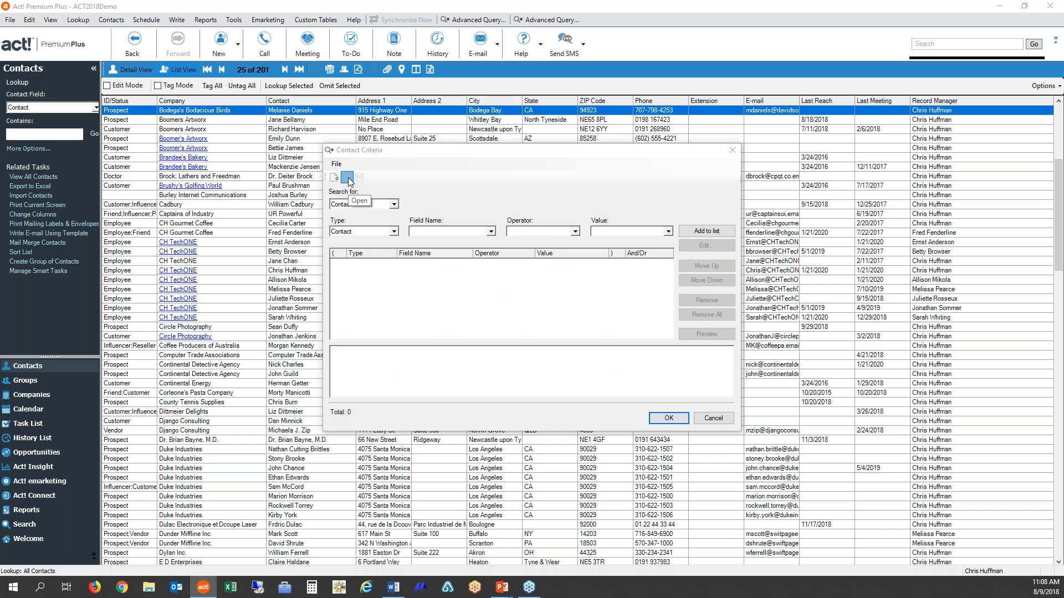
{"action": "left_click", "coordinate": [551, 234]}
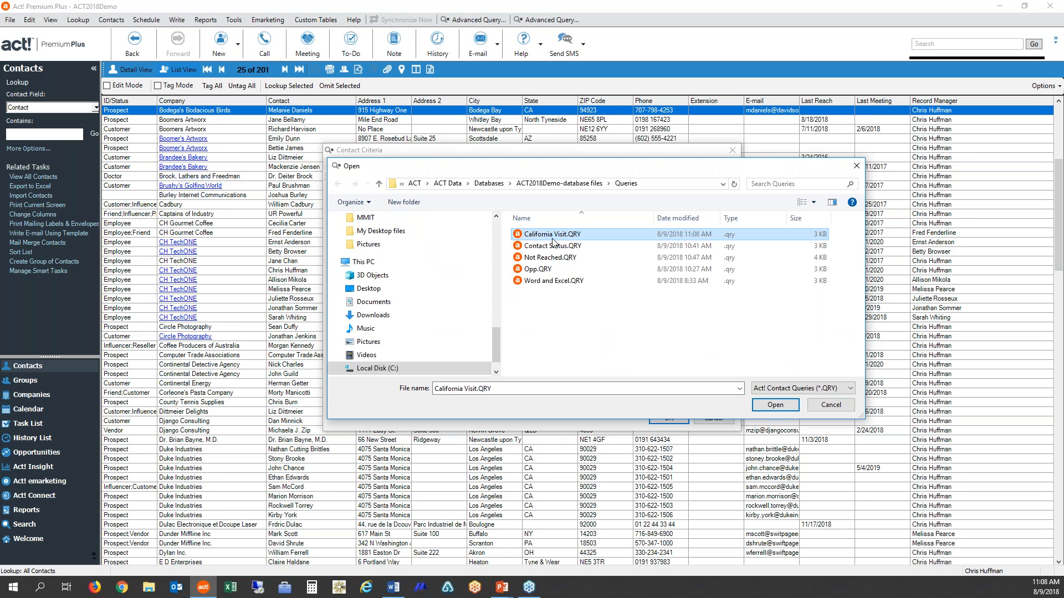
{"action": "left_click", "coordinate": [781, 408]}
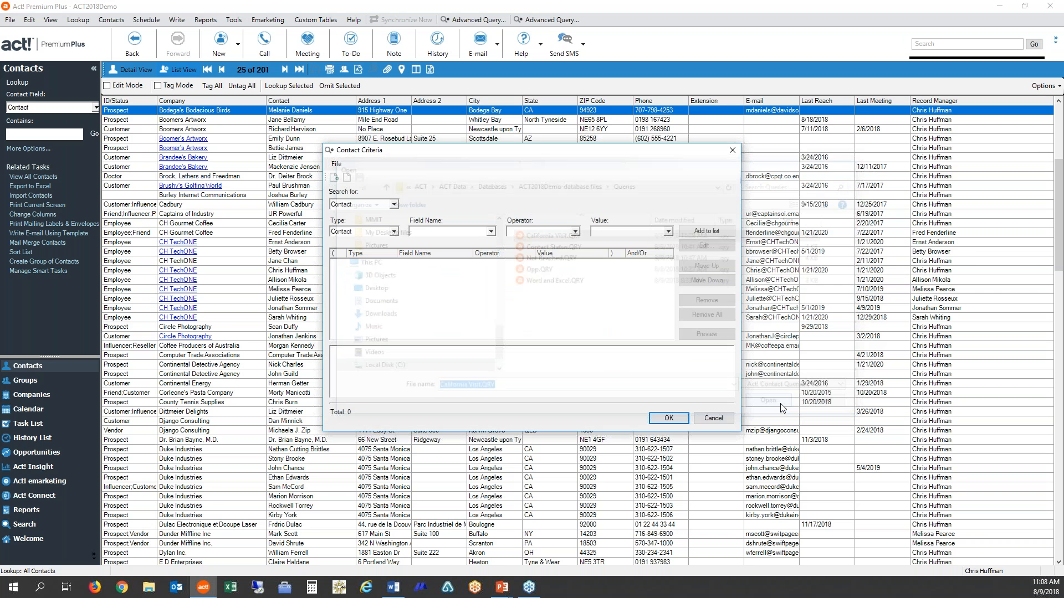
{"action": "left_click", "coordinate": [669, 419]}
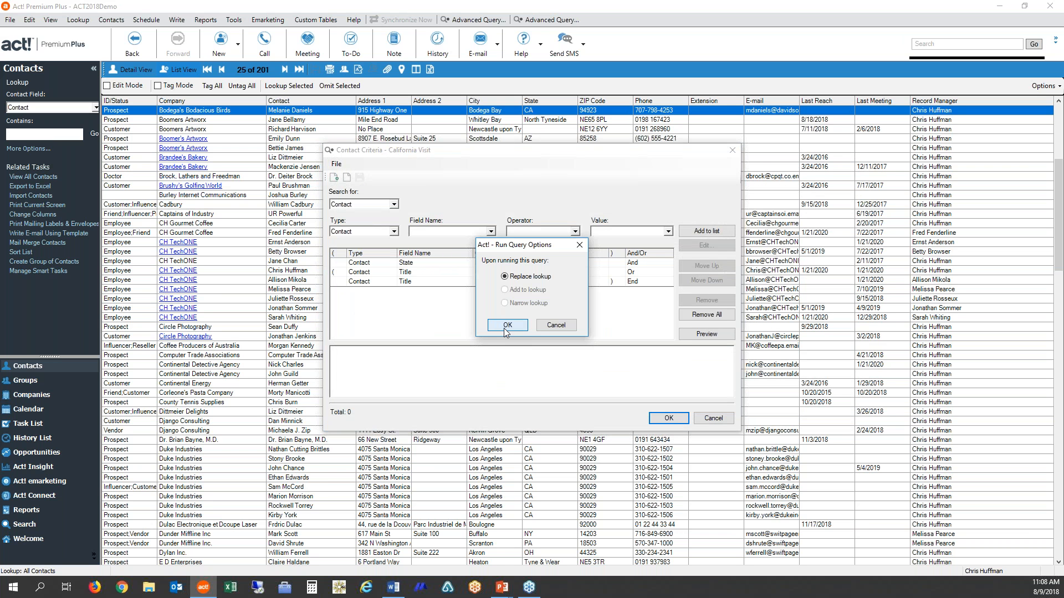
{"action": "left_click", "coordinate": [506, 326]}
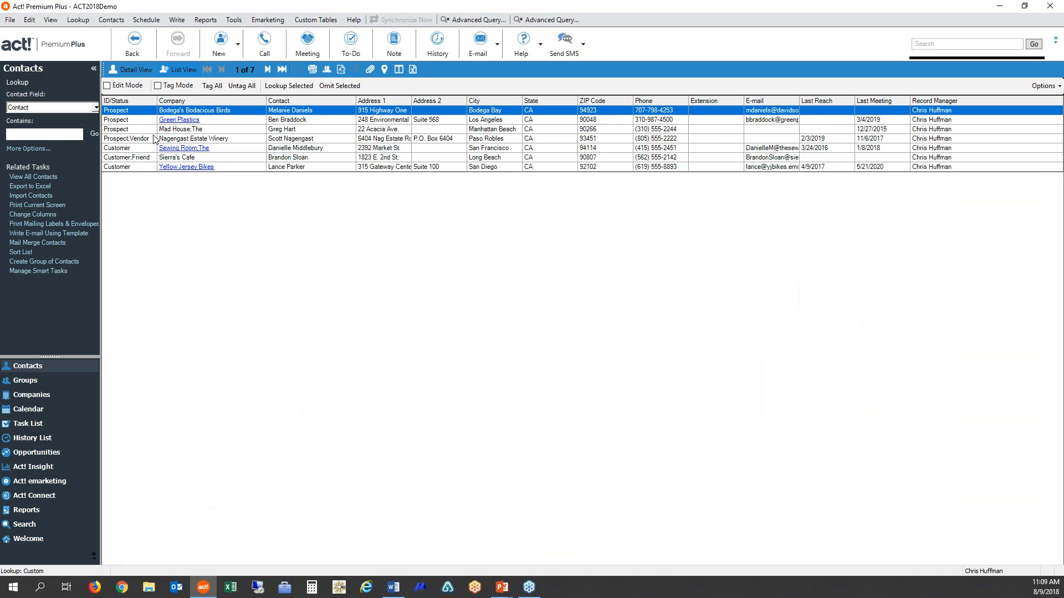
{"action": "left_click", "coordinate": [77, 20]}
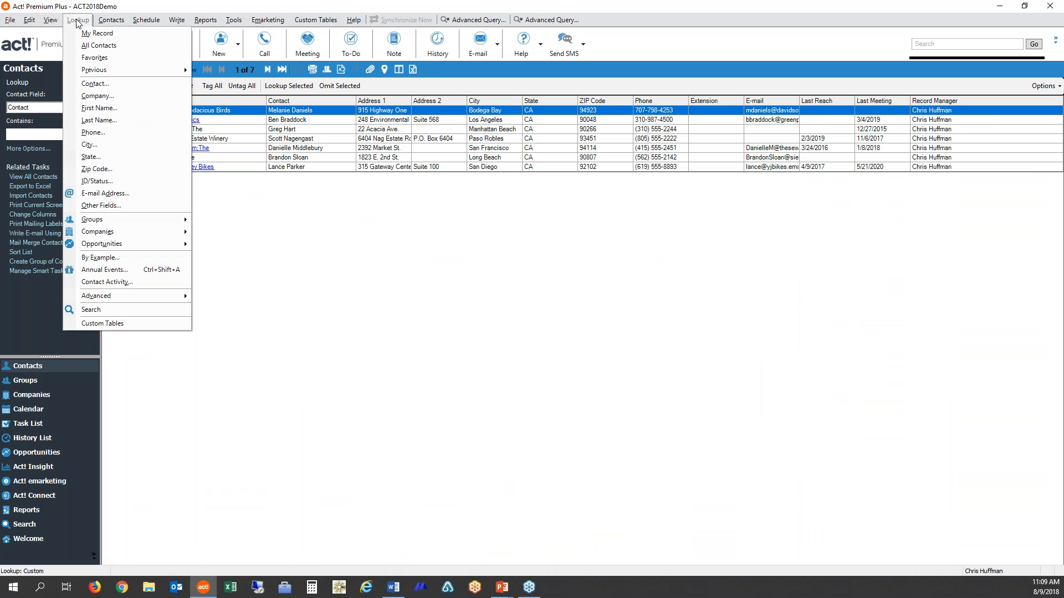
{"action": "mouse_move", "coordinate": [127, 296]}
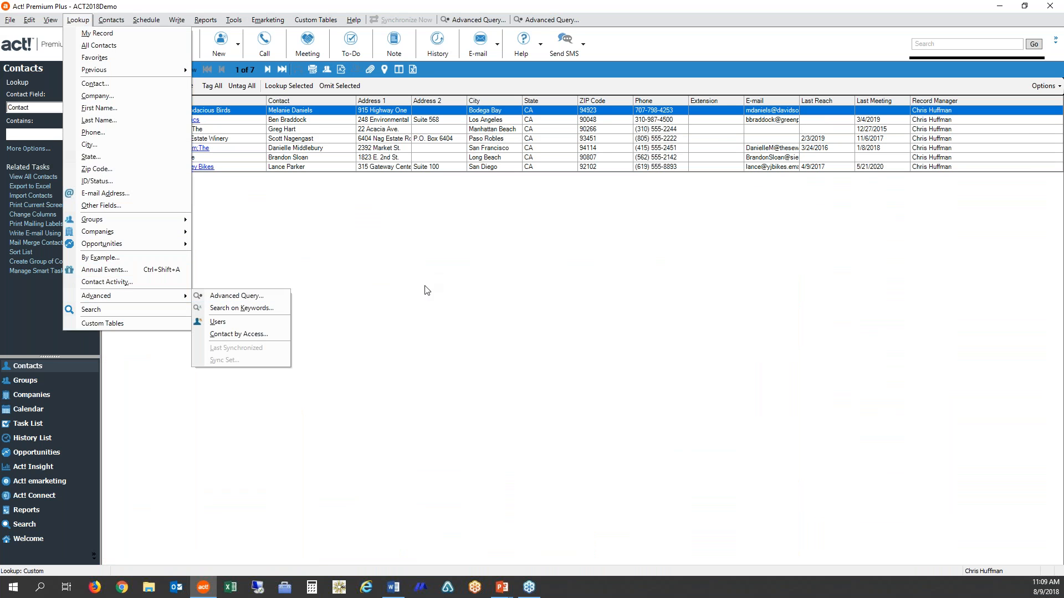
{"action": "left_click", "coordinate": [427, 290]}
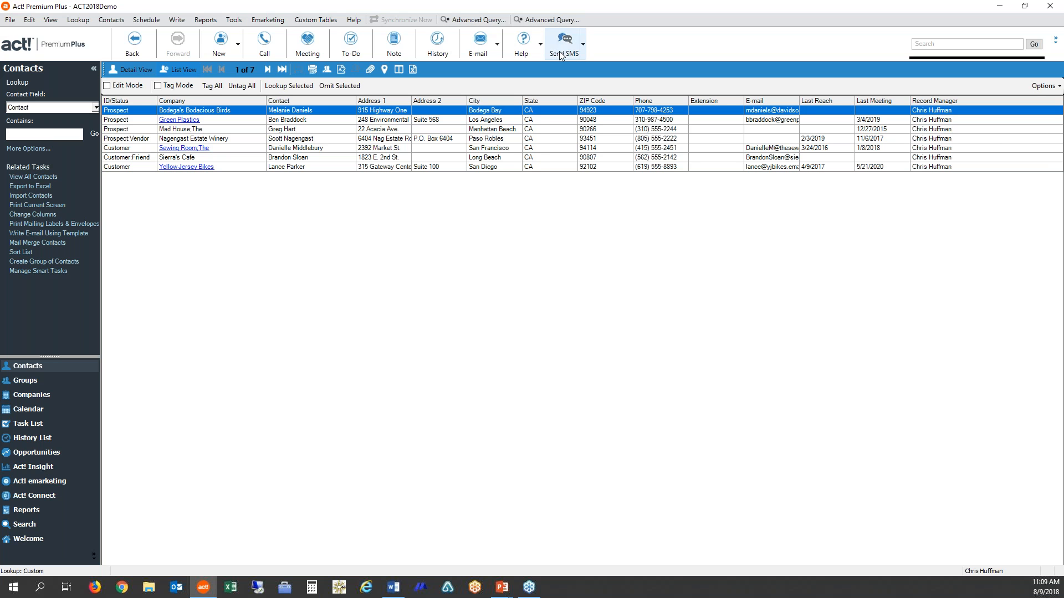
- Open a new advanced query and look over the saved query files without loading any
{"action": "left_click", "coordinate": [467, 21]}
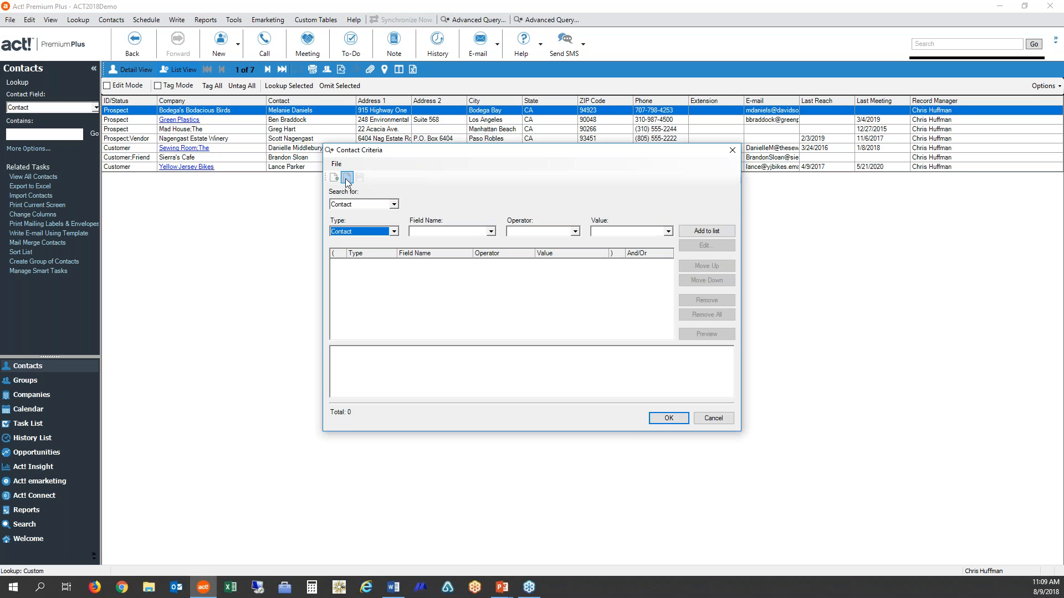
{"action": "left_click", "coordinate": [346, 178]}
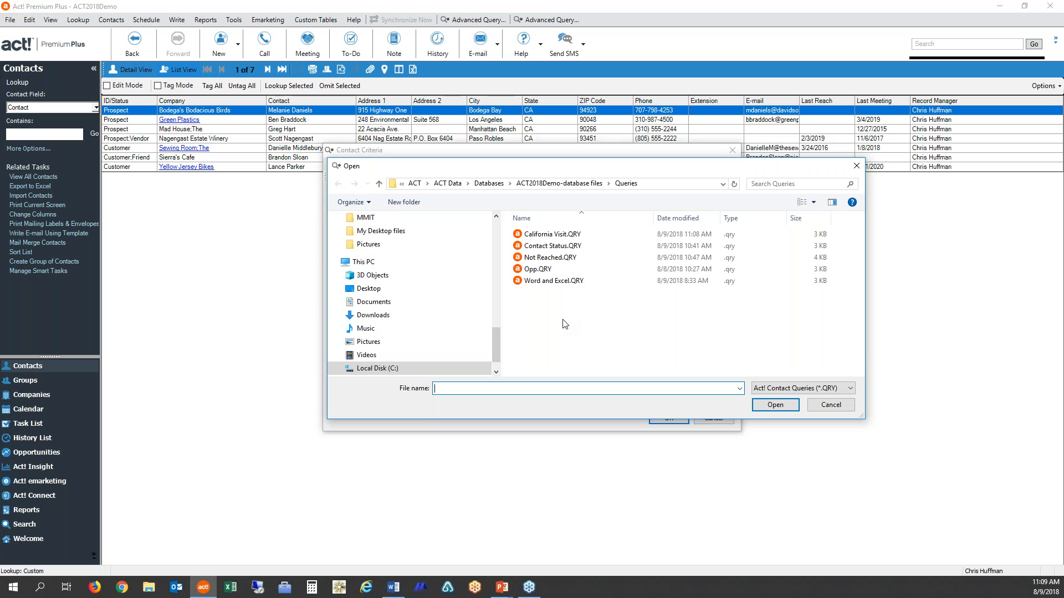
{"action": "left_click", "coordinate": [850, 409]}
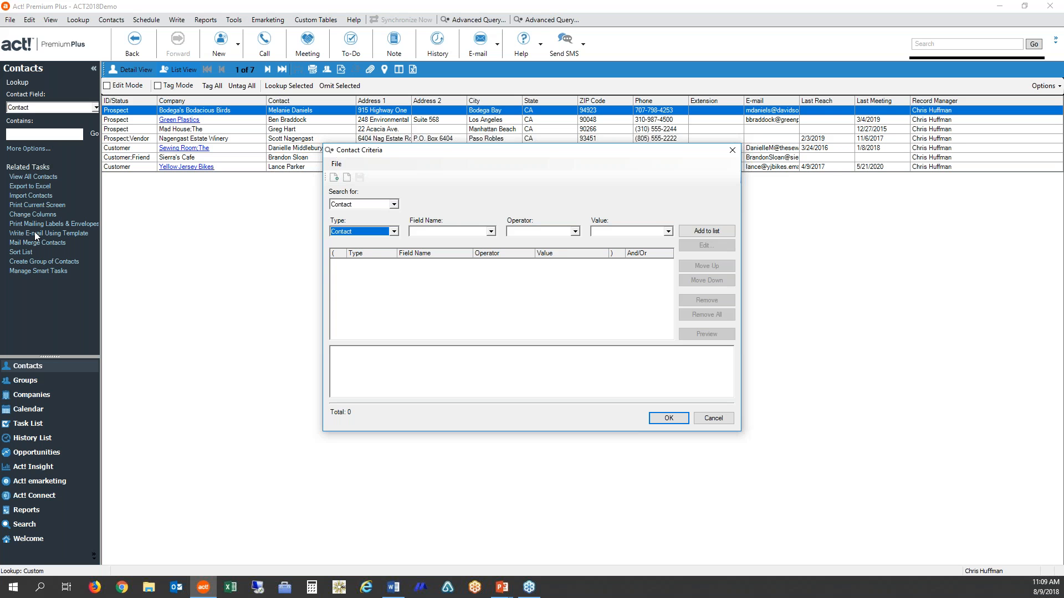
- Add the contact criterion ID/Status Contains "Customer" to the query
{"action": "left_click", "coordinate": [490, 232]}
{"action": "scroll", "coordinate": [443, 272], "scroll_direction": "down", "scroll_amount": 10}
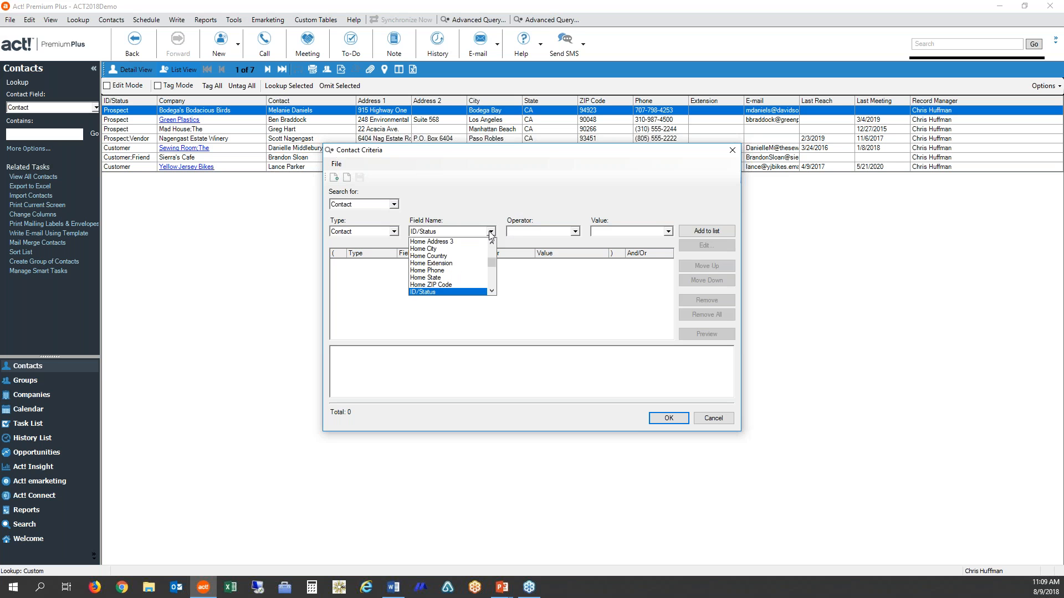
{"action": "left_click", "coordinate": [442, 292]}
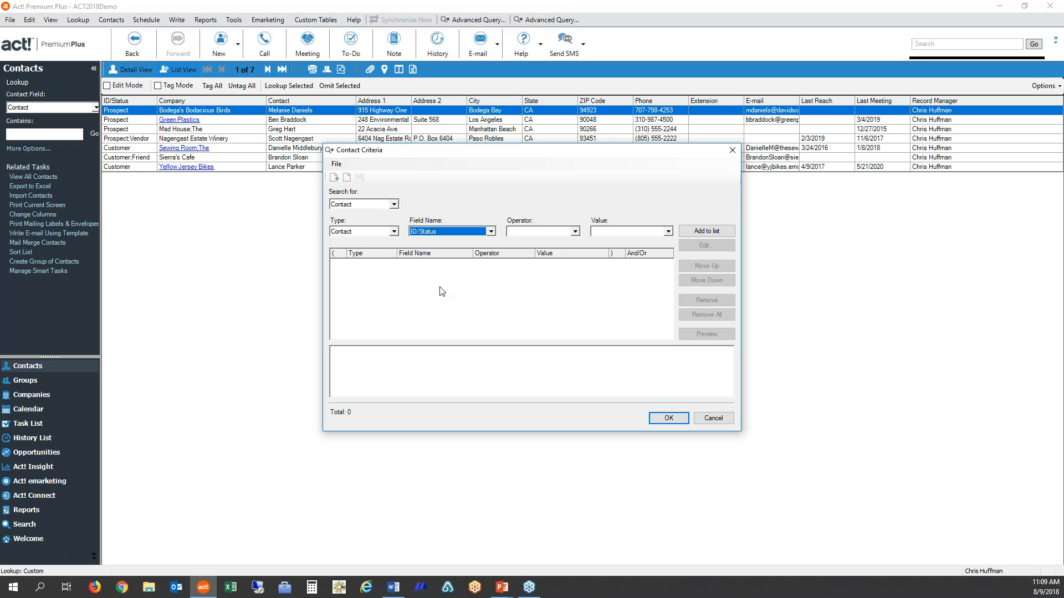
{"action": "left_click", "coordinate": [574, 232]}
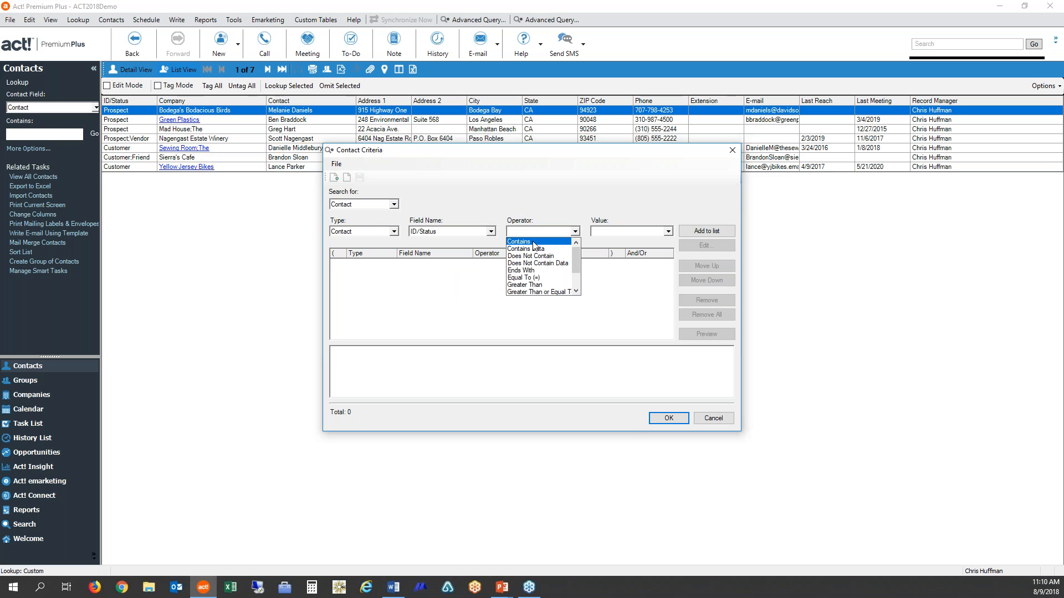
{"action": "left_click", "coordinate": [534, 242]}
{"action": "left_click", "coordinate": [669, 232]}
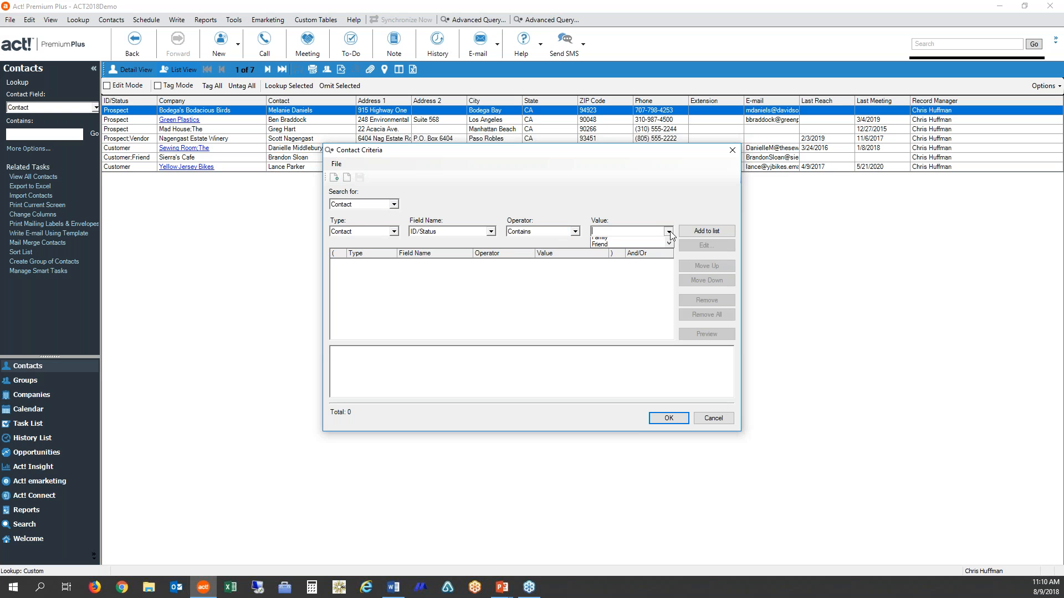
{"action": "left_click", "coordinate": [636, 267]}
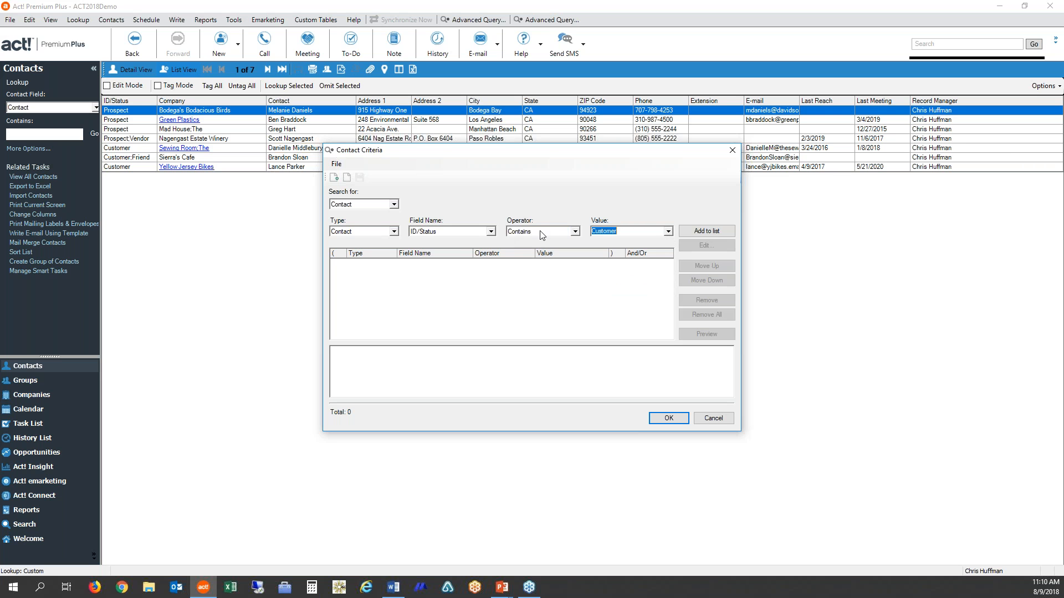
{"action": "left_click", "coordinate": [712, 232]}
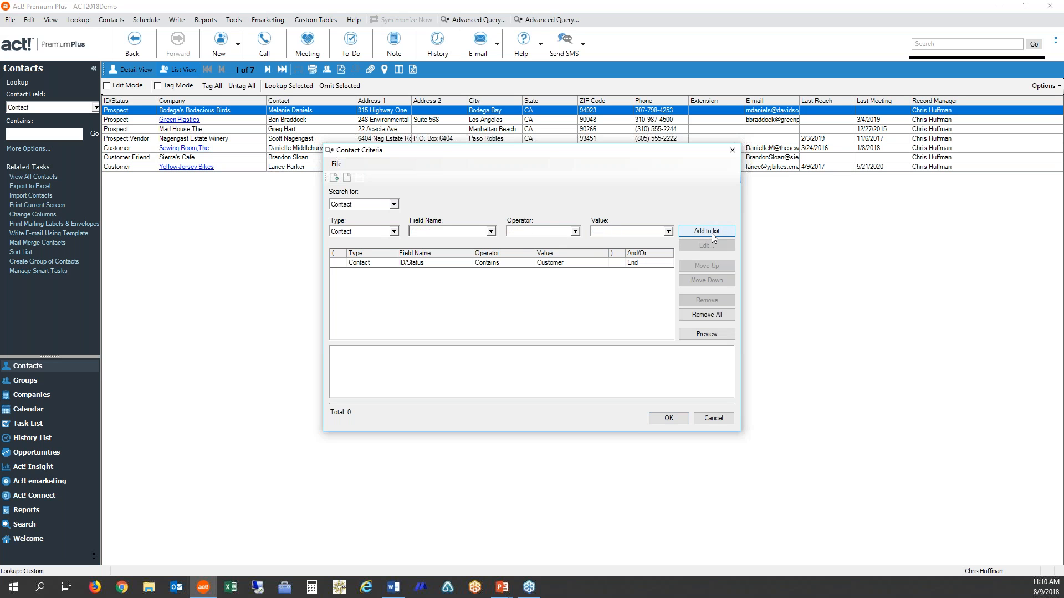
- Preview the contacts matching the ID/Status criterion and sort the preview by ID/Status in descending order
{"action": "left_click", "coordinate": [706, 334]}
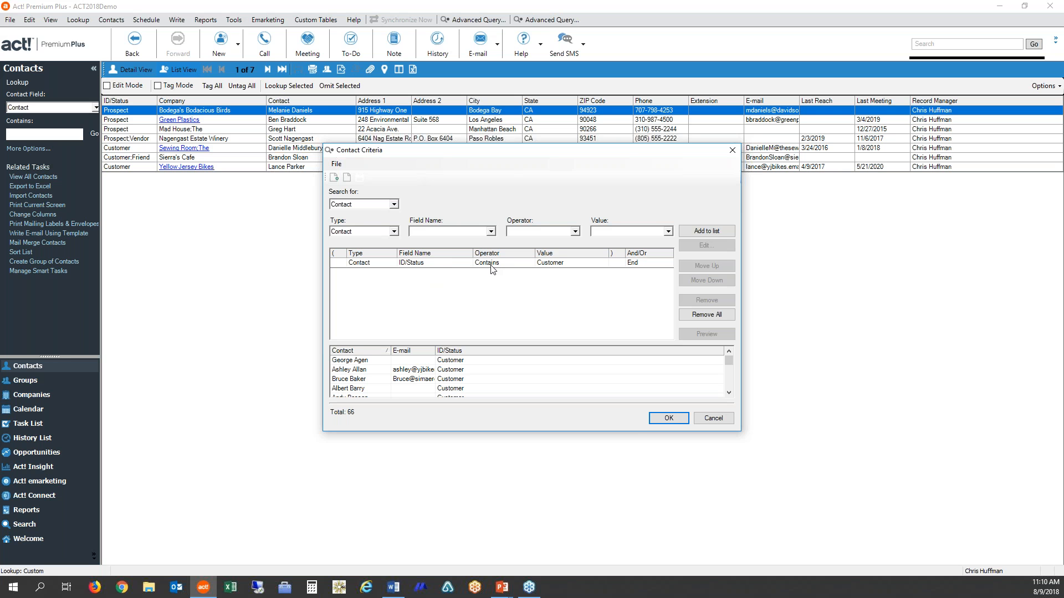
{"action": "left_click", "coordinate": [464, 353]}
{"action": "left_click", "coordinate": [465, 353]}
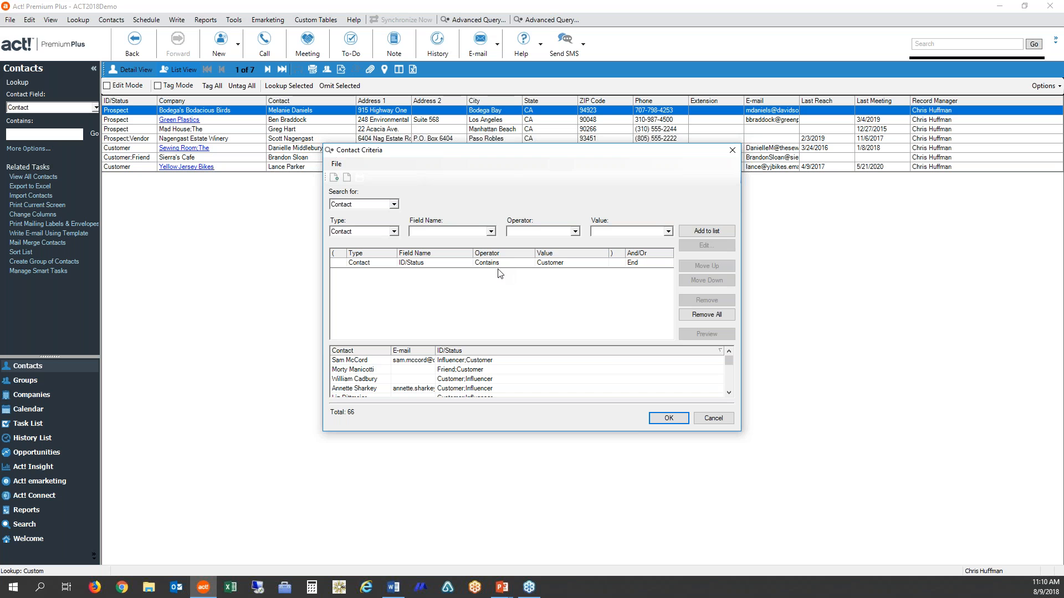
- Close the ID/Status query without saving it
{"action": "left_click", "coordinate": [718, 419]}
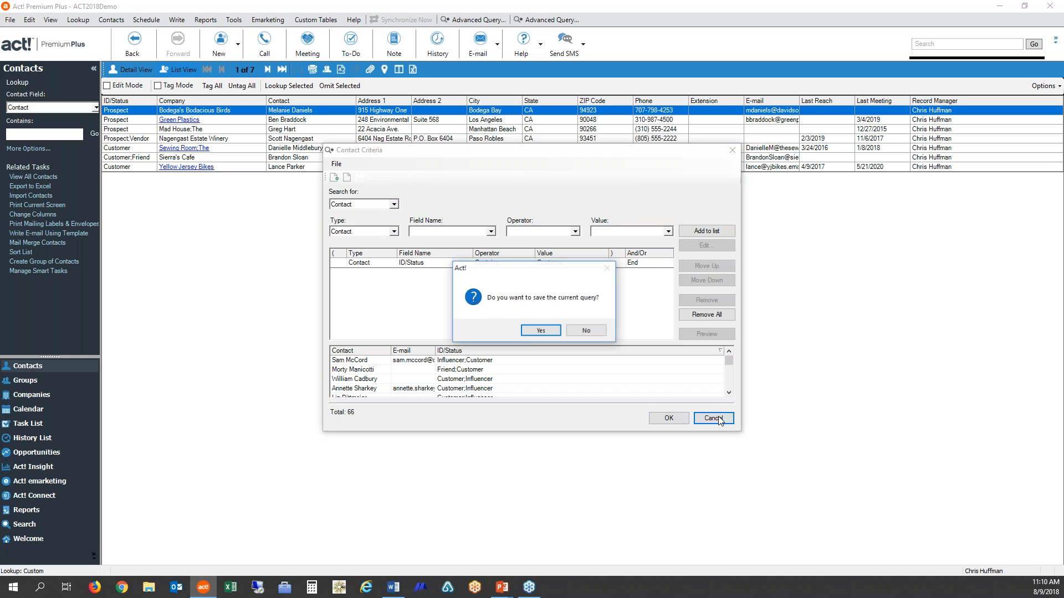
{"action": "left_click", "coordinate": [546, 331]}
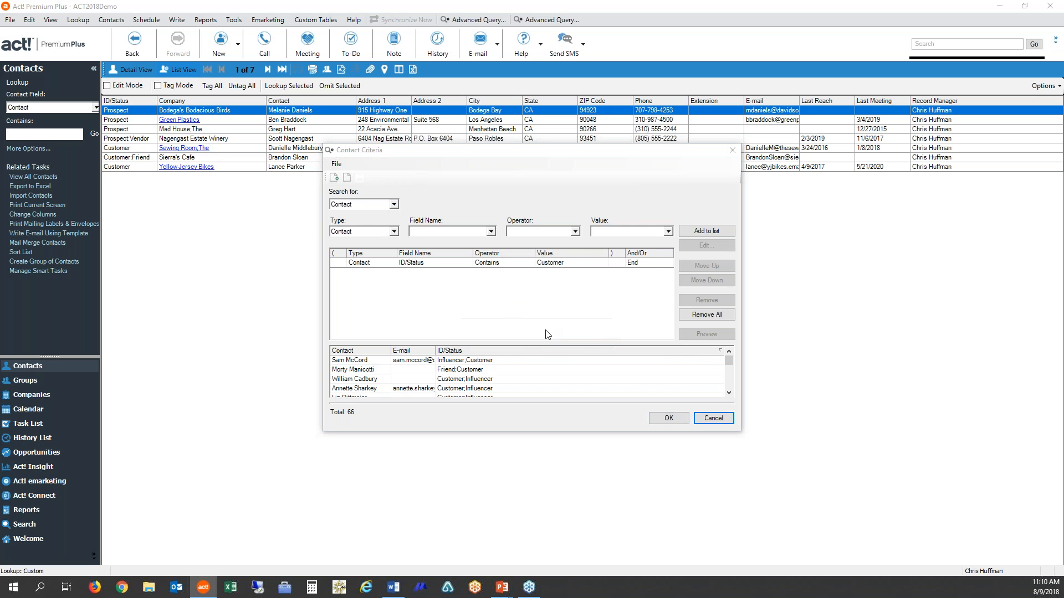
{"action": "left_click", "coordinate": [713, 420]}
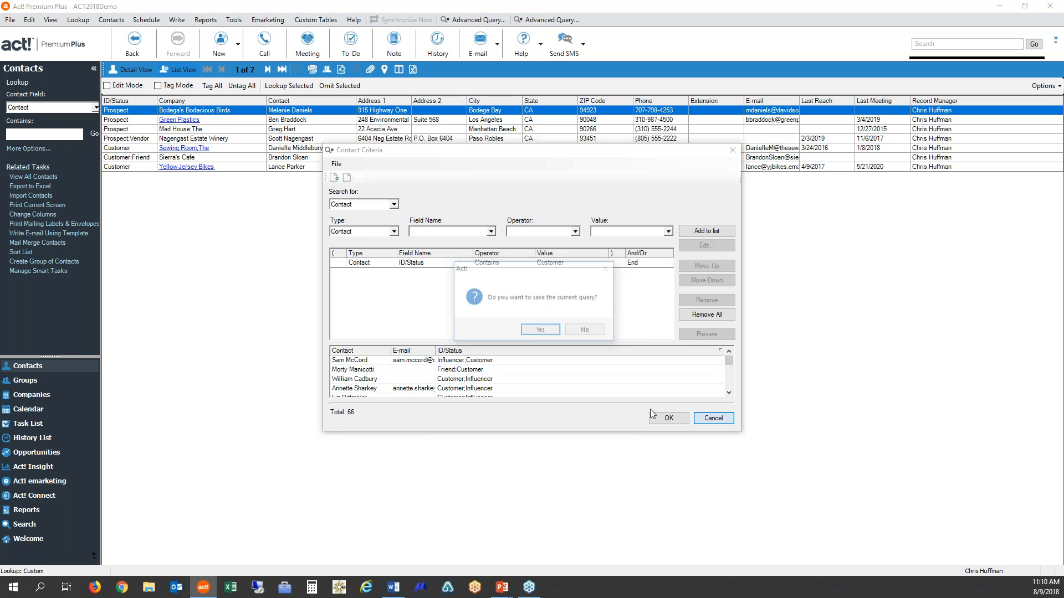
{"action": "left_click", "coordinate": [581, 332]}
- View the looked-up contacts in detail, going to the last record and back to the one before it
{"action": "left_click", "coordinate": [134, 70]}
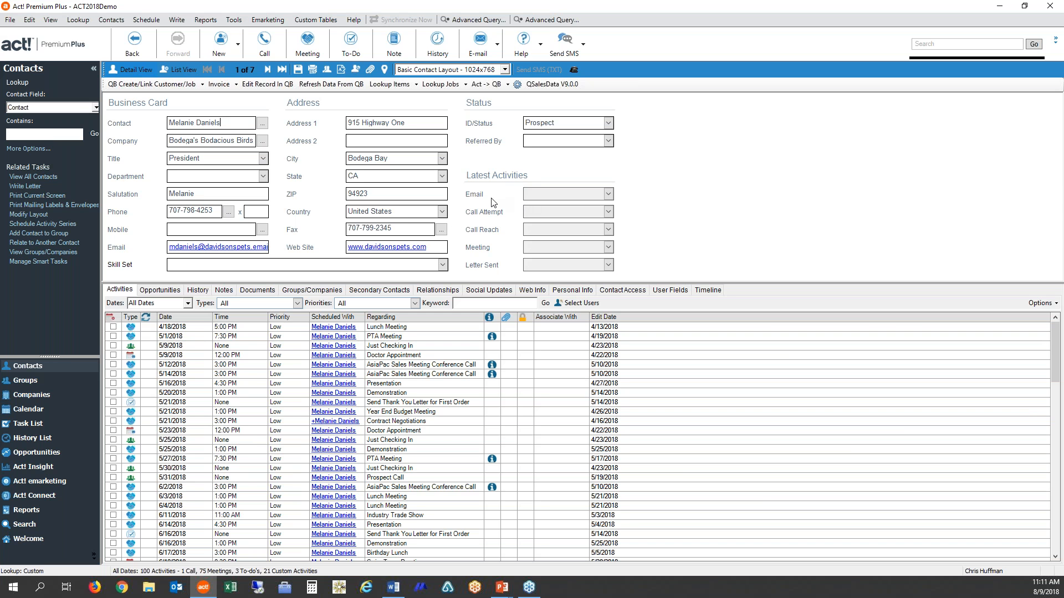
{"action": "left_click", "coordinate": [283, 70]}
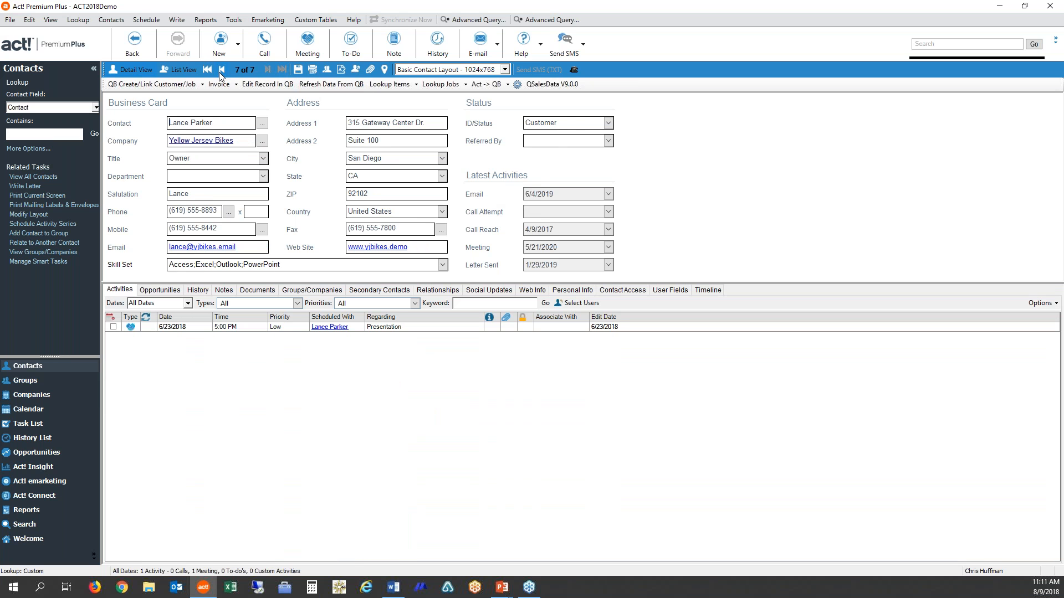
{"action": "left_click", "coordinate": [221, 70]}
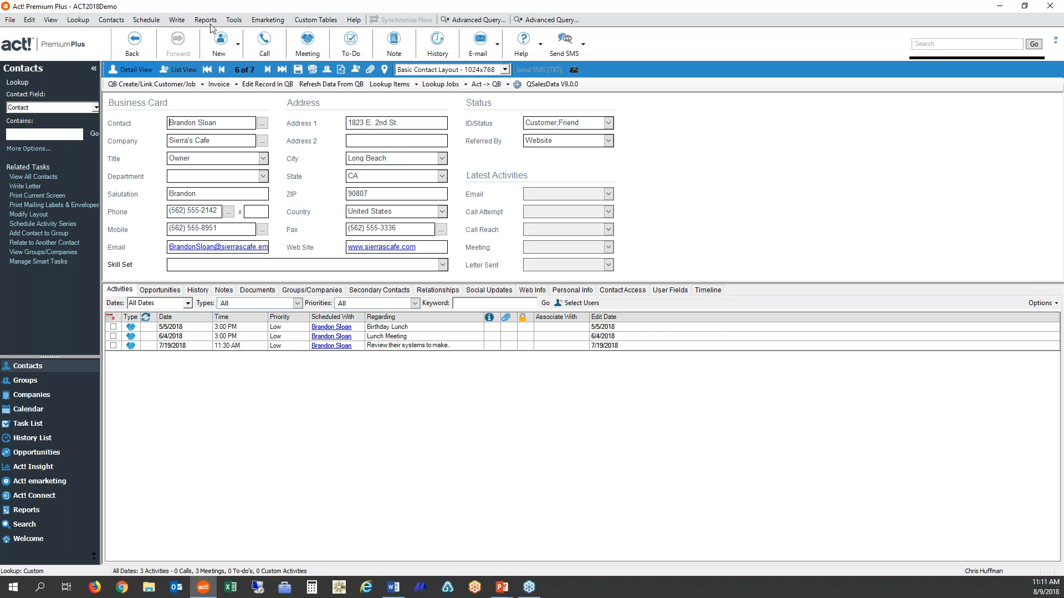
- Start a new advanced query and add the contact criterion ID/Status Contains "Customer"
{"action": "left_click", "coordinate": [78, 19]}
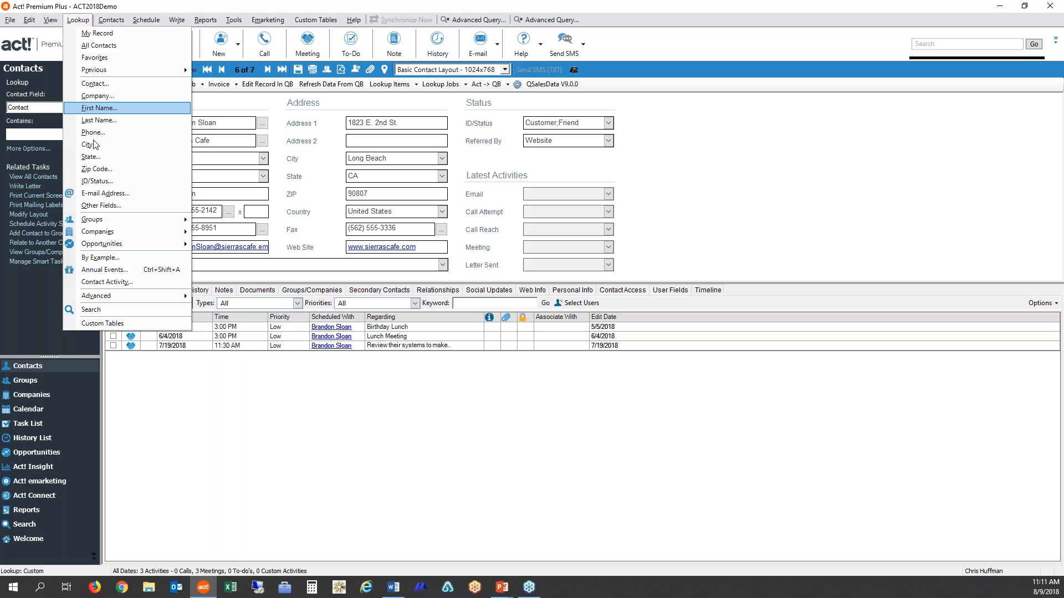
{"action": "mouse_move", "coordinate": [166, 296]}
{"action": "left_click", "coordinate": [252, 298]}
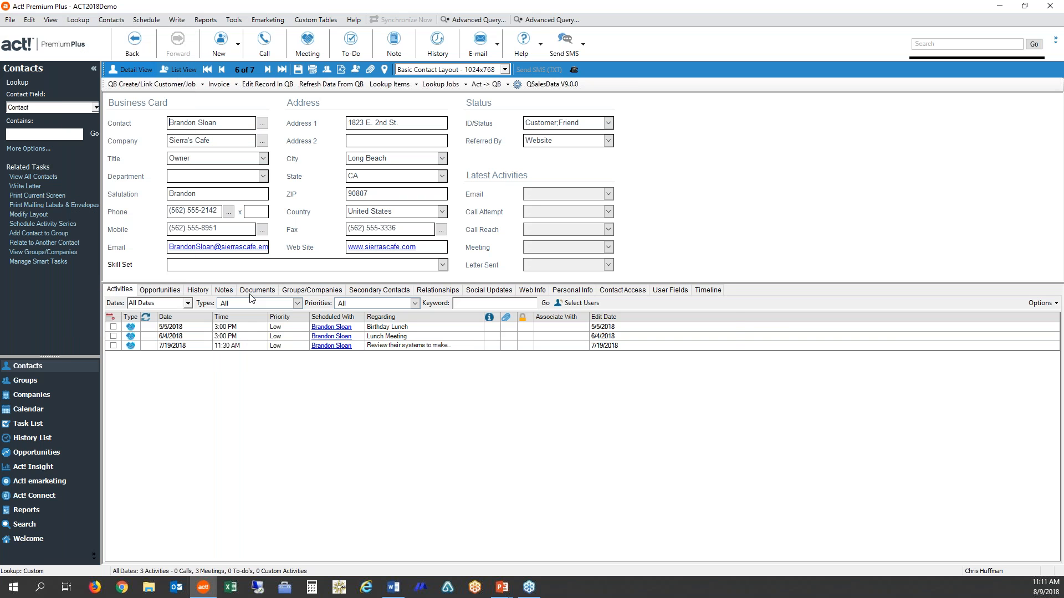
{"action": "left_click", "coordinate": [491, 232]}
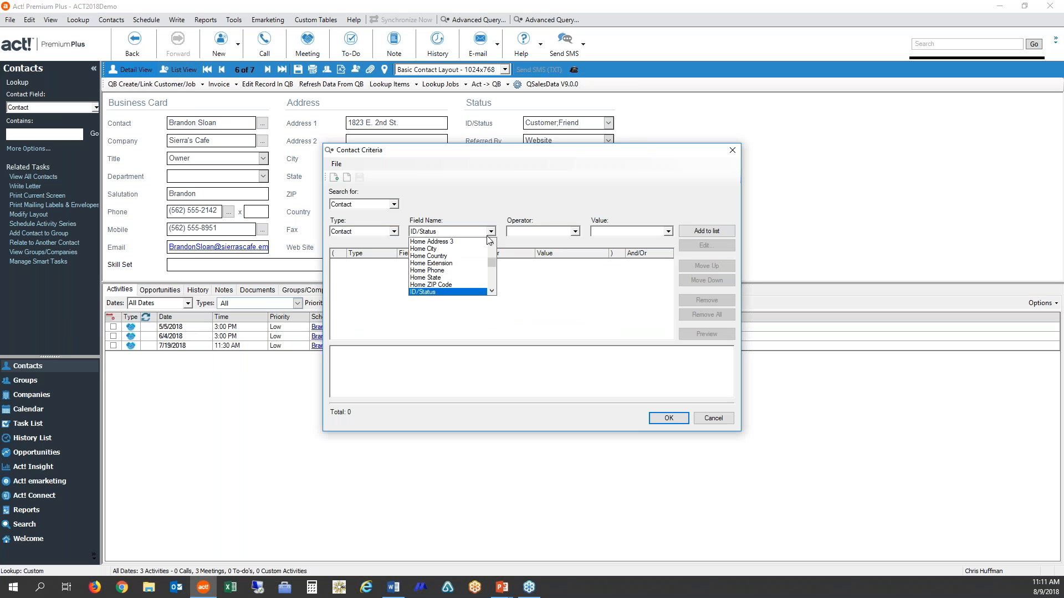
{"action": "left_click", "coordinate": [436, 292]}
{"action": "left_click", "coordinate": [574, 232]}
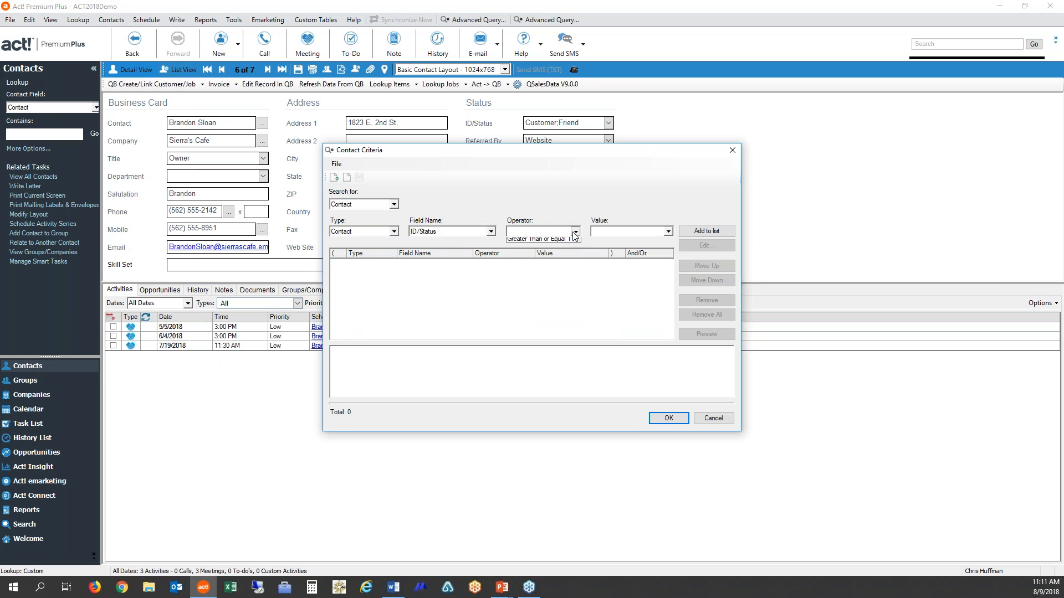
{"action": "left_click", "coordinate": [540, 242]}
{"action": "left_click", "coordinate": [660, 232]}
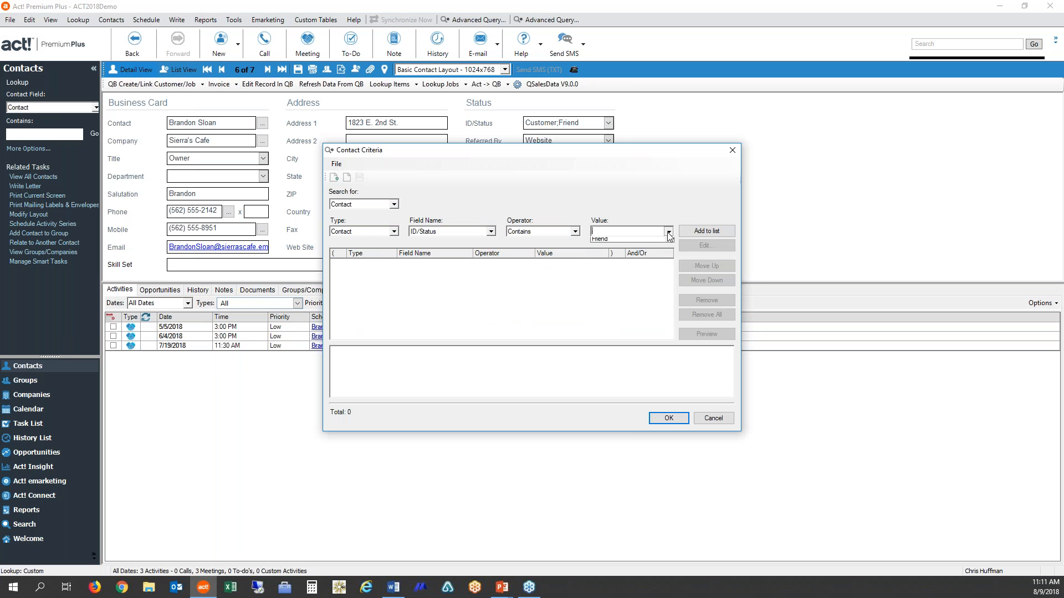
{"action": "left_click", "coordinate": [637, 263]}
{"action": "left_click", "coordinate": [706, 231]}
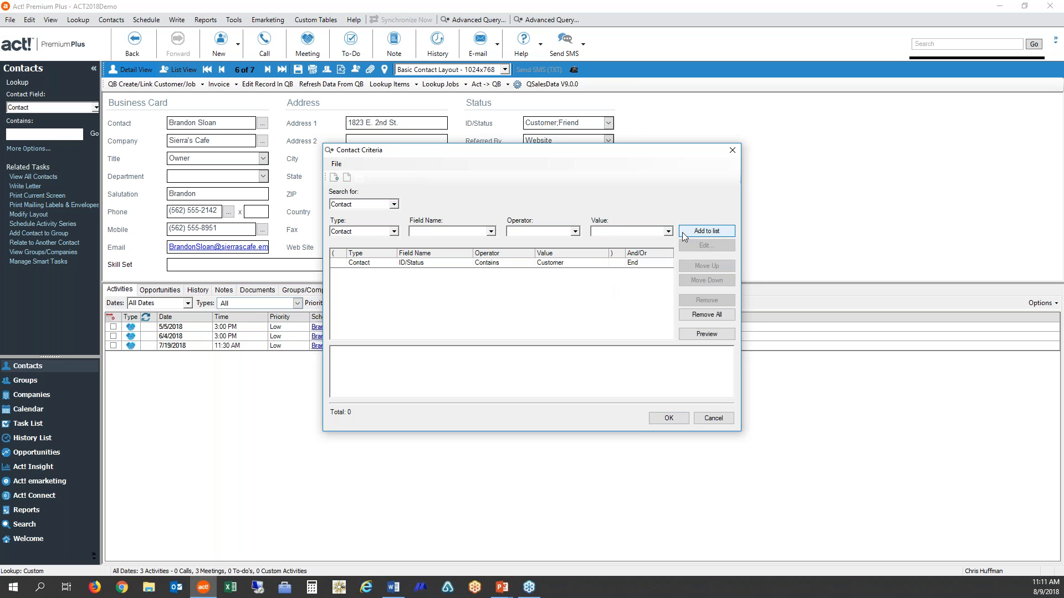
- Add the contact criterion Last Reach Does Not Contain Data to the query
{"action": "left_click", "coordinate": [492, 231]}
{"action": "key", "text": "l"}
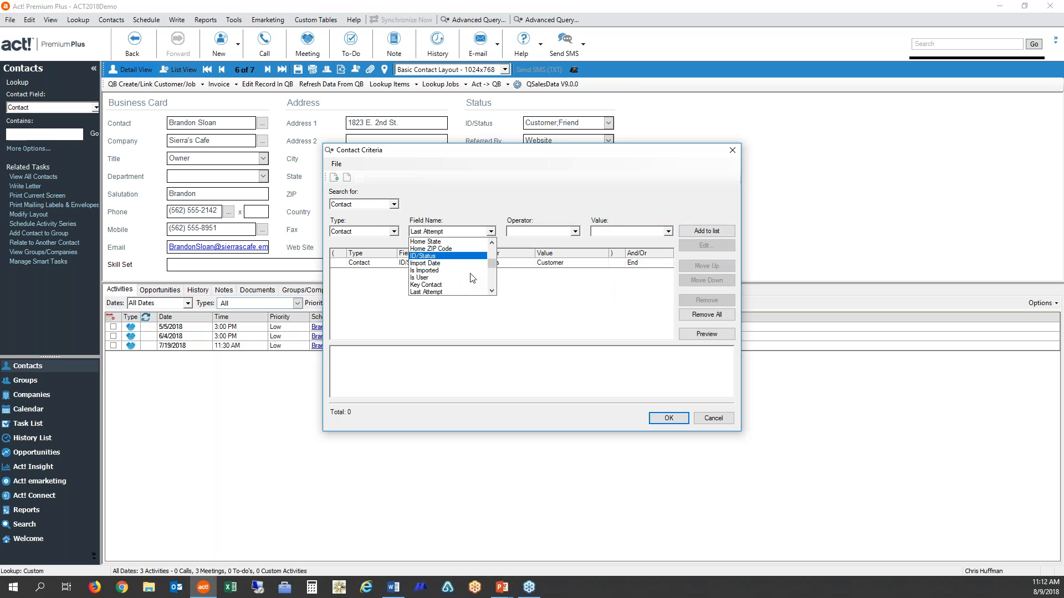
{"action": "left_click", "coordinate": [491, 292]}
{"action": "left_click", "coordinate": [492, 292]}
{"action": "left_click", "coordinate": [492, 292]}
{"action": "left_click", "coordinate": [491, 292]}
{"action": "left_click", "coordinate": [492, 292]}
{"action": "left_click", "coordinate": [493, 293]}
{"action": "left_click", "coordinate": [493, 293]}
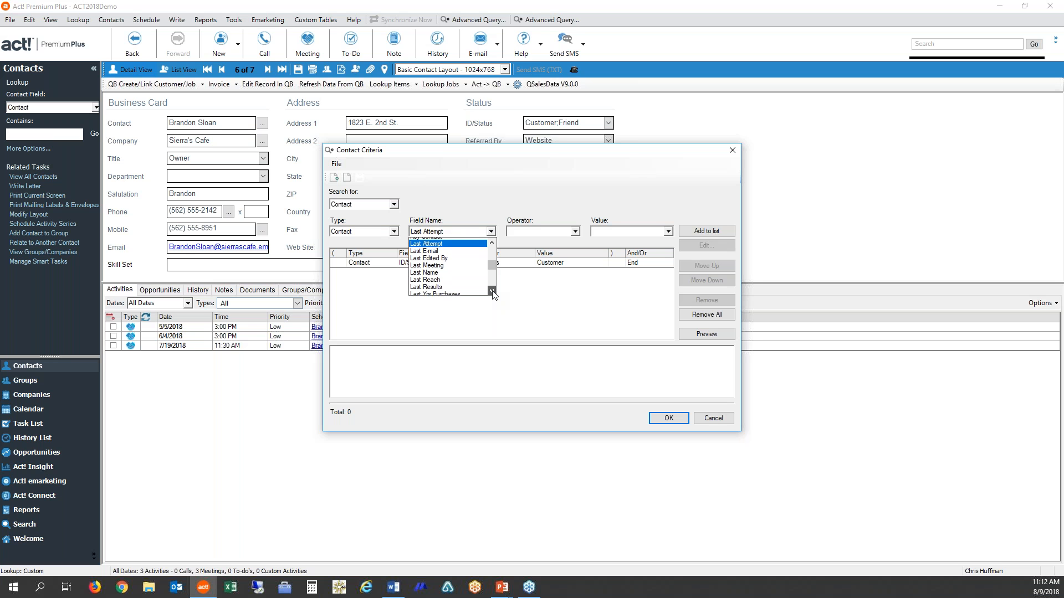
{"action": "left_click", "coordinate": [433, 278]}
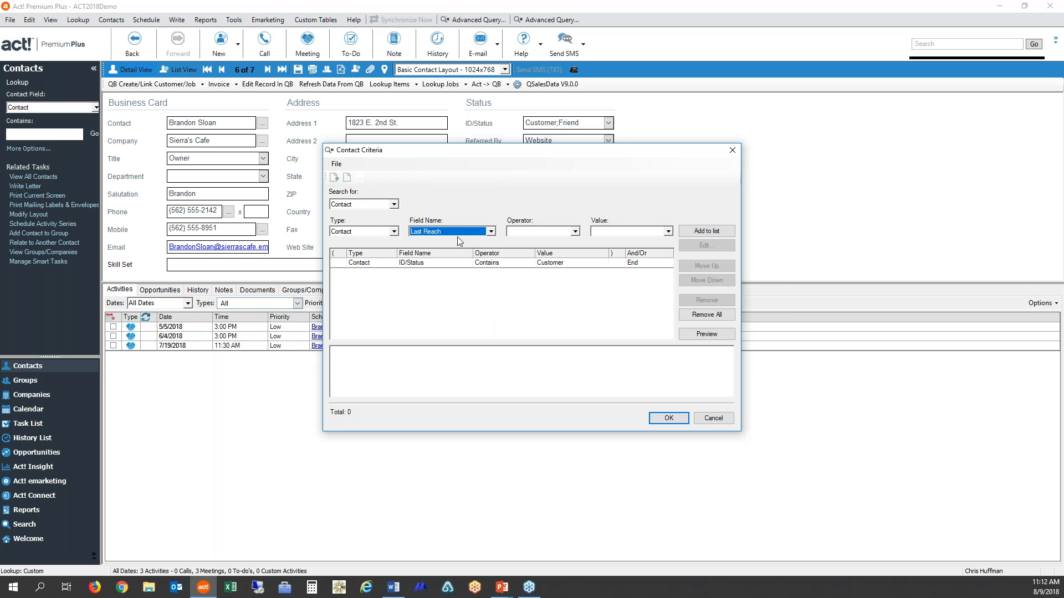
{"action": "left_click", "coordinate": [576, 233]}
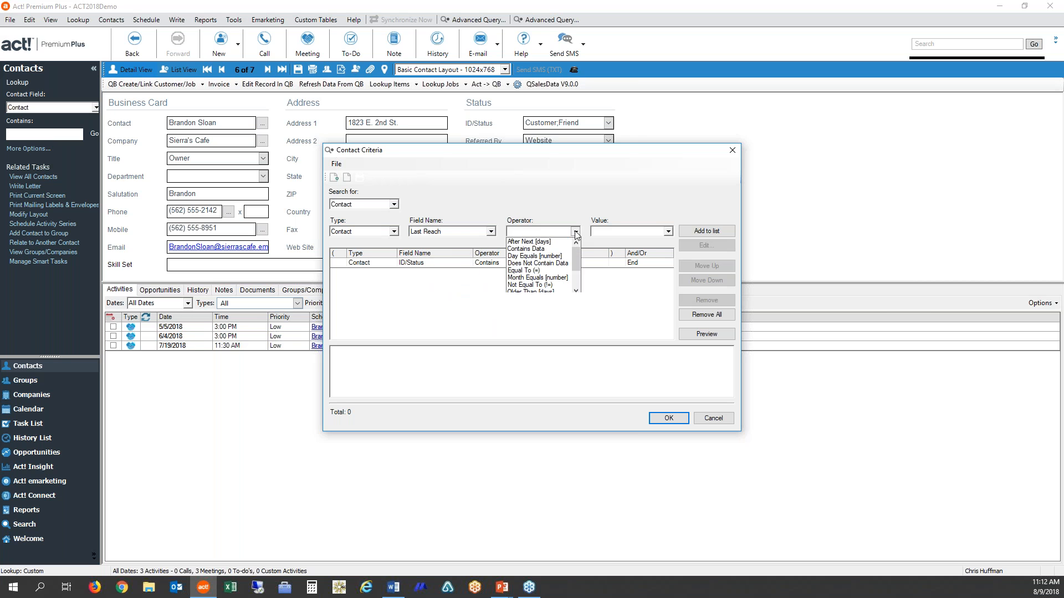
{"action": "left_click", "coordinate": [524, 264]}
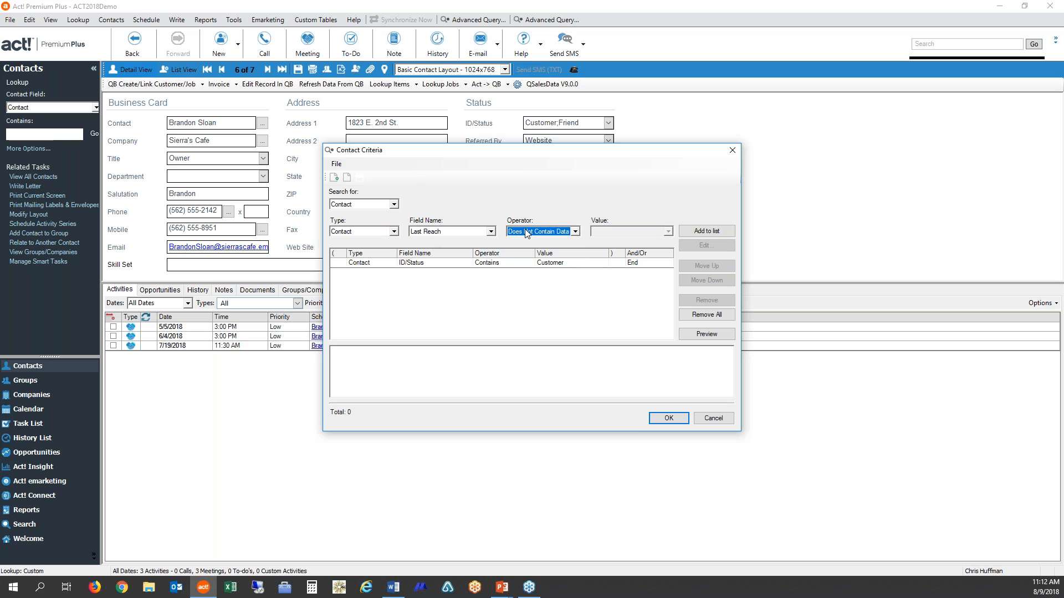
{"action": "left_click", "coordinate": [717, 232]}
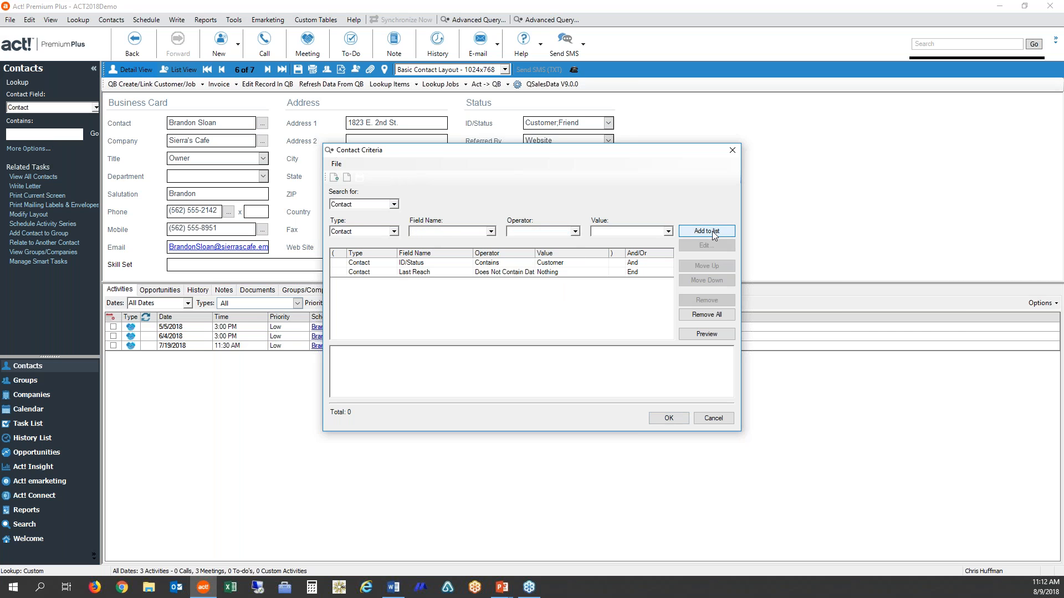
- Add the contact criterion Last Reach Older Than [days] with the value 365
{"action": "left_click", "coordinate": [492, 232]}
{"action": "key", "text": "l"}
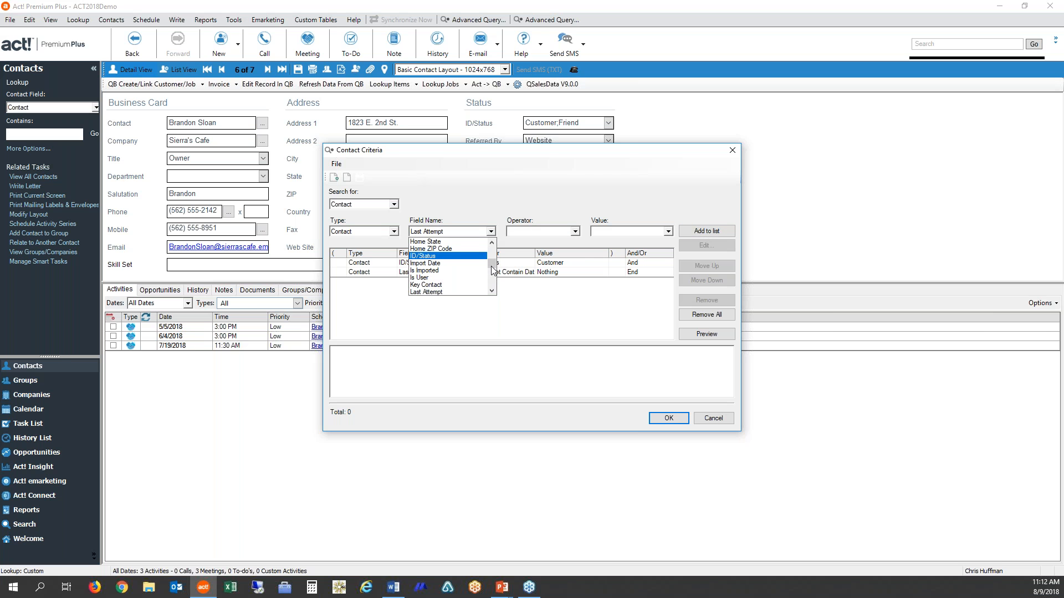
{"action": "left_click", "coordinate": [492, 283]}
{"action": "left_click", "coordinate": [443, 277]}
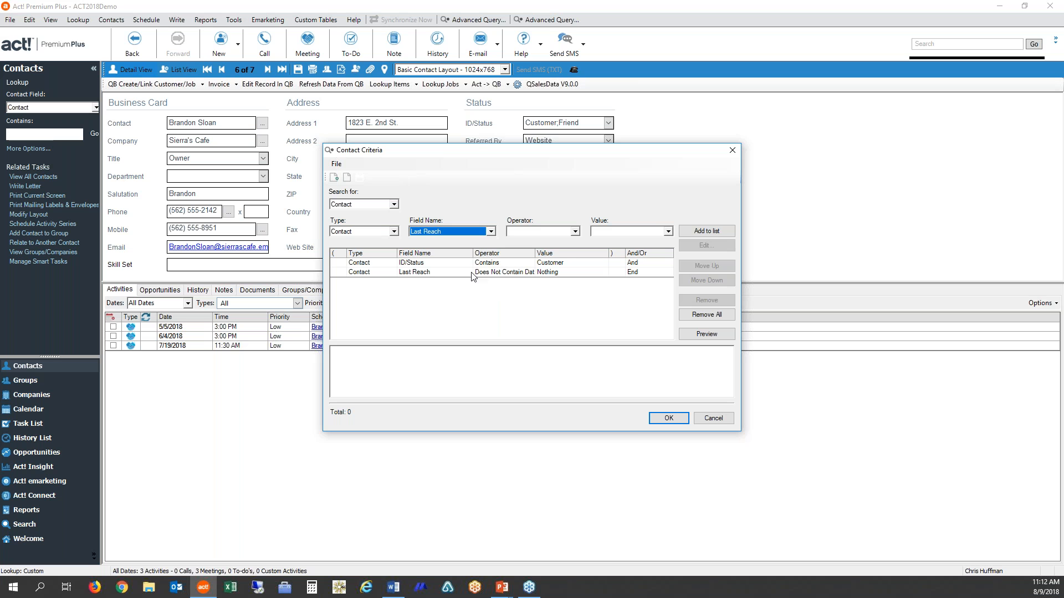
{"action": "left_click", "coordinate": [575, 232]}
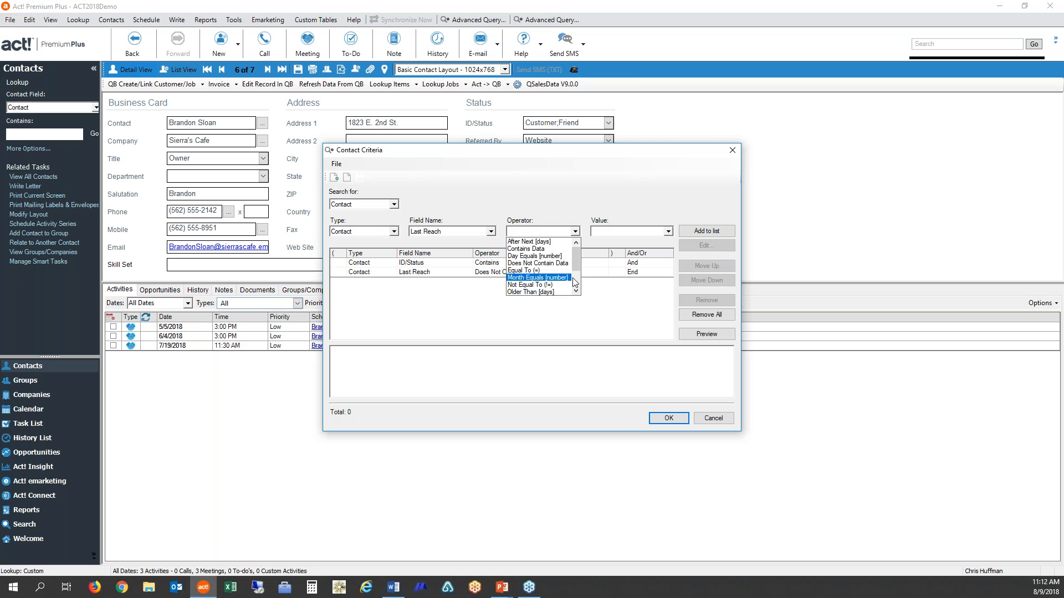
{"action": "scroll", "coordinate": [577, 266], "scroll_direction": "down", "scroll_amount": 3}
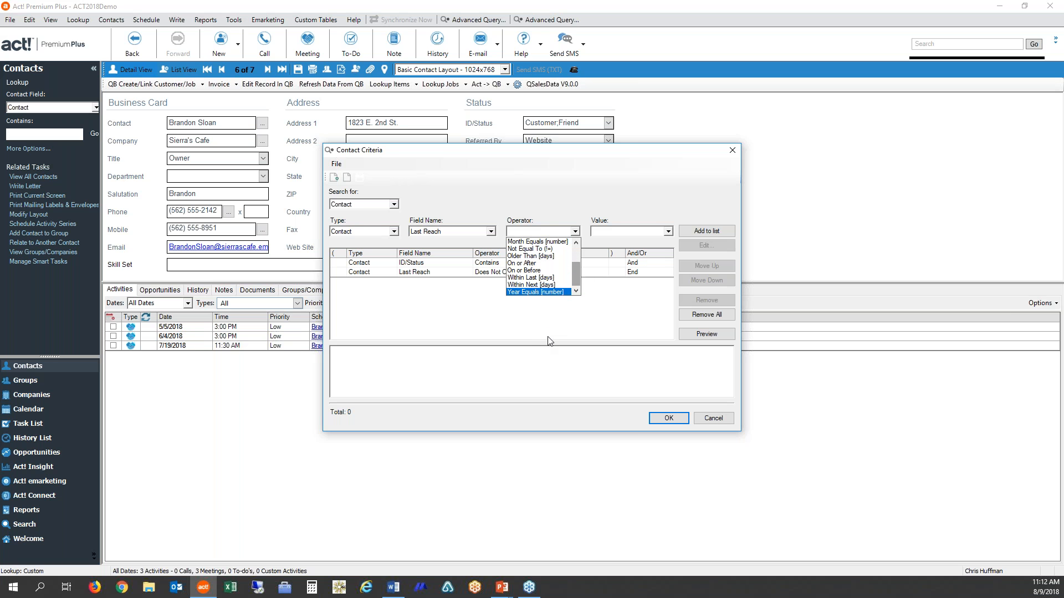
{"action": "left_click", "coordinate": [564, 256]}
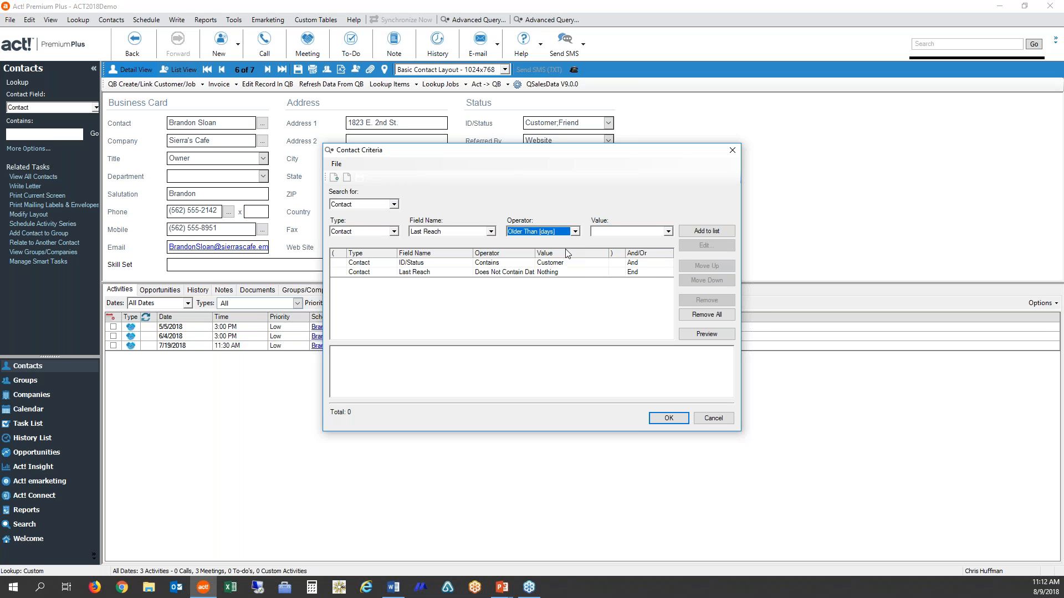
{"action": "left_click", "coordinate": [604, 233]}
{"action": "type", "text": "365"}
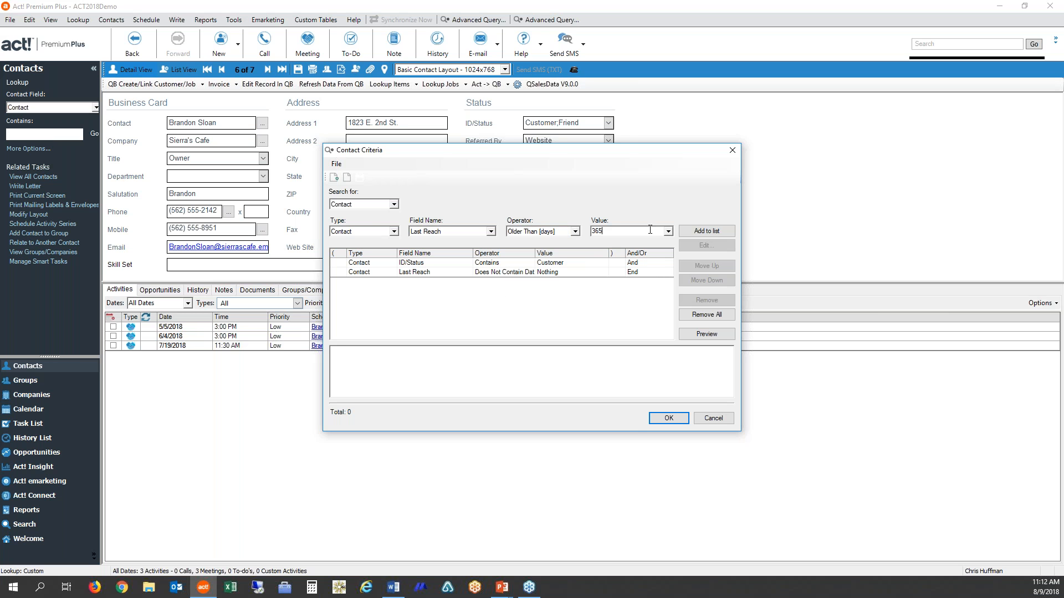
{"action": "left_click", "coordinate": [700, 232]}
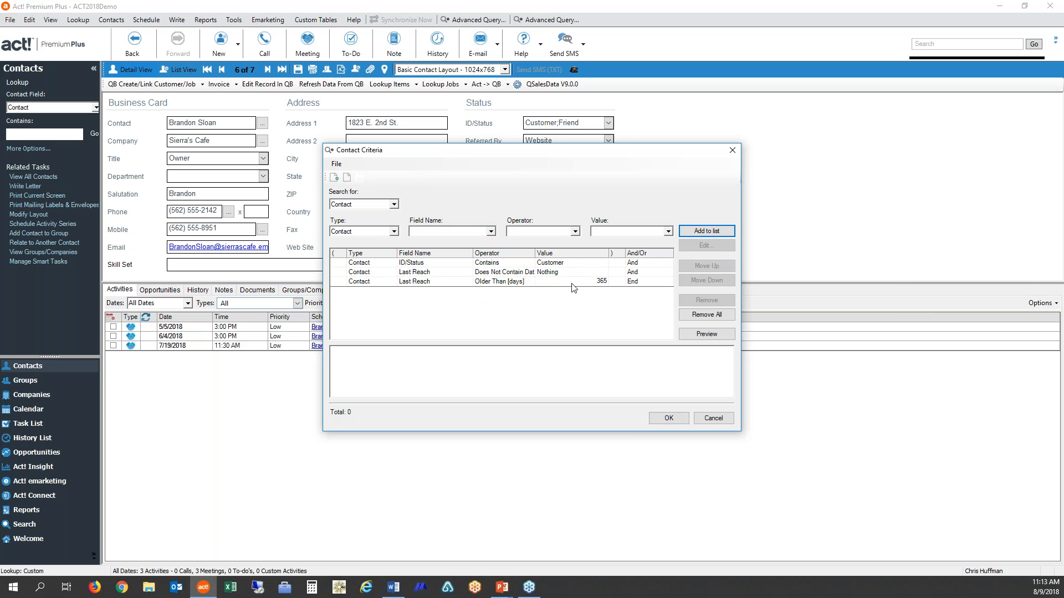
- Join the two Last Reach criteria with Or and enclose them in parentheses
{"action": "left_click", "coordinate": [669, 272]}
{"action": "left_click", "coordinate": [668, 272]}
{"action": "left_click", "coordinate": [642, 289]}
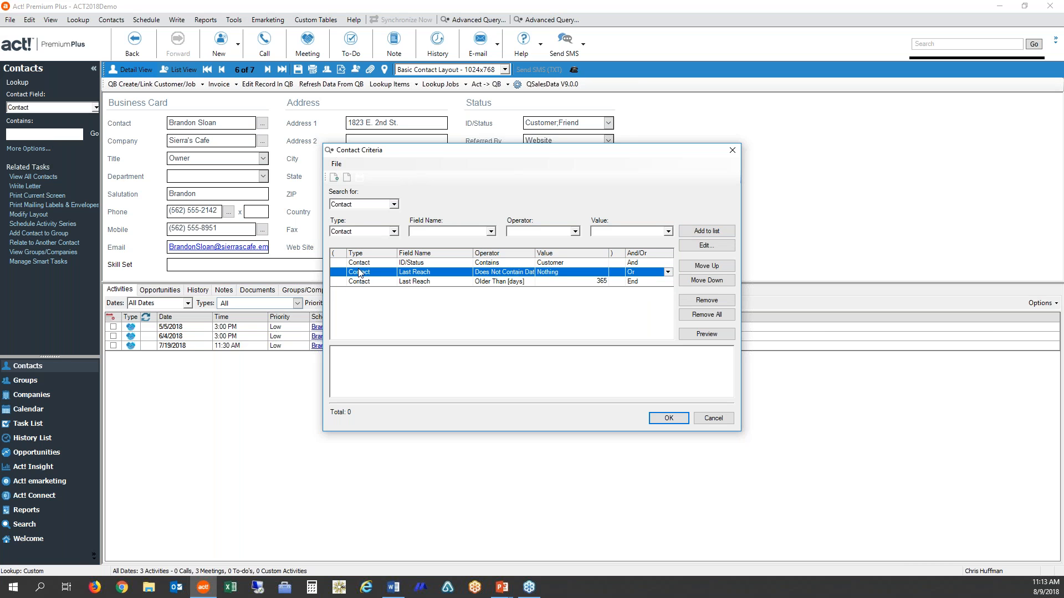
{"action": "left_click", "coordinate": [341, 273]}
{"action": "left_click", "coordinate": [341, 273]}
{"action": "left_click", "coordinate": [364, 290]}
{"action": "left_click", "coordinate": [612, 281]}
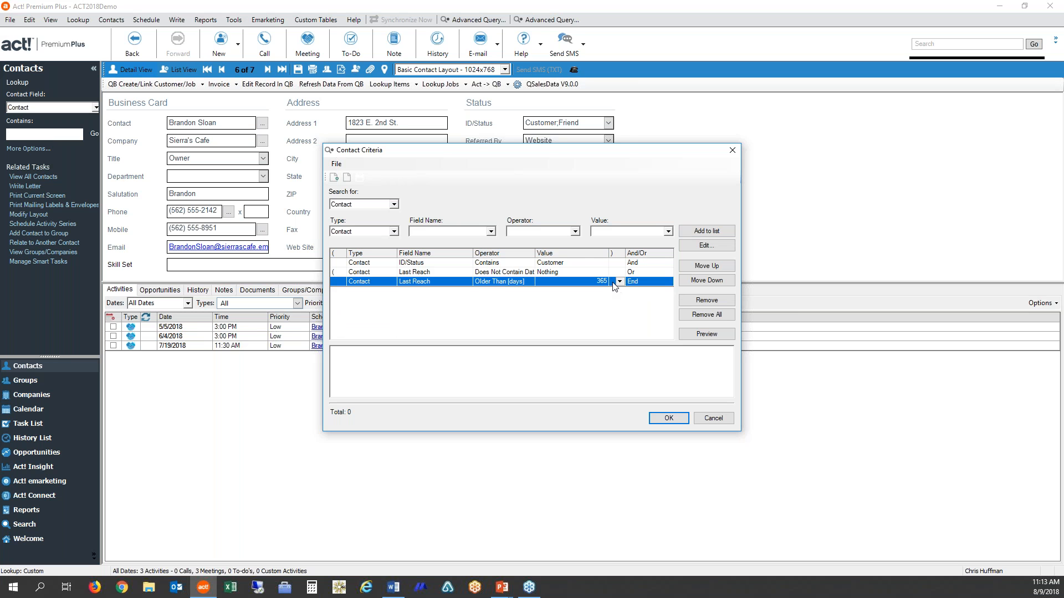
{"action": "left_click", "coordinate": [619, 281]}
{"action": "left_click", "coordinate": [619, 300]}
- Add the contact criterion Last Meeting Does Not Contain Data to the query
{"action": "left_click", "coordinate": [491, 232]}
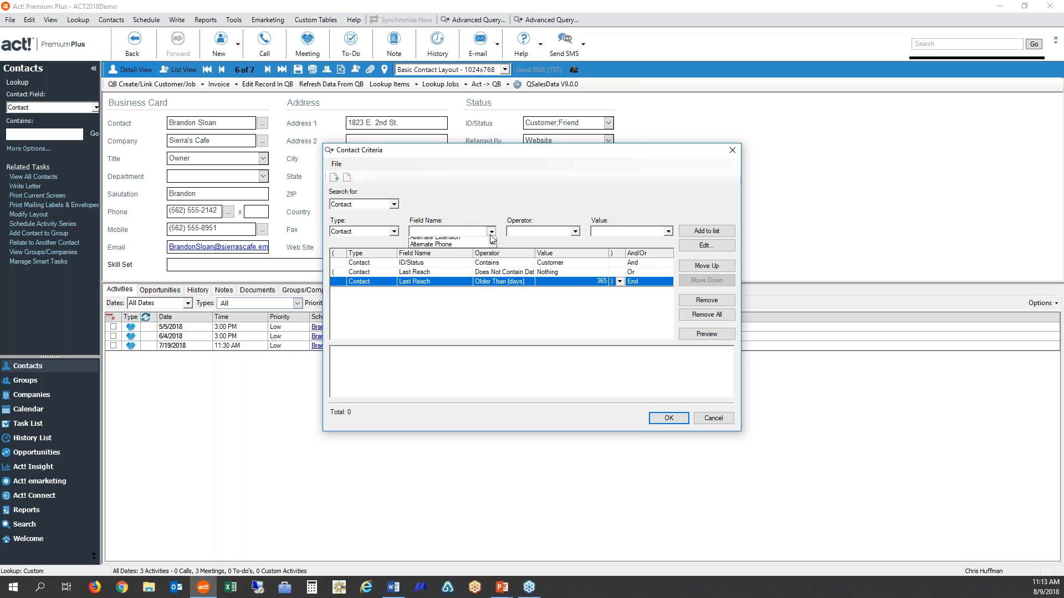
{"action": "key", "text": "l"}
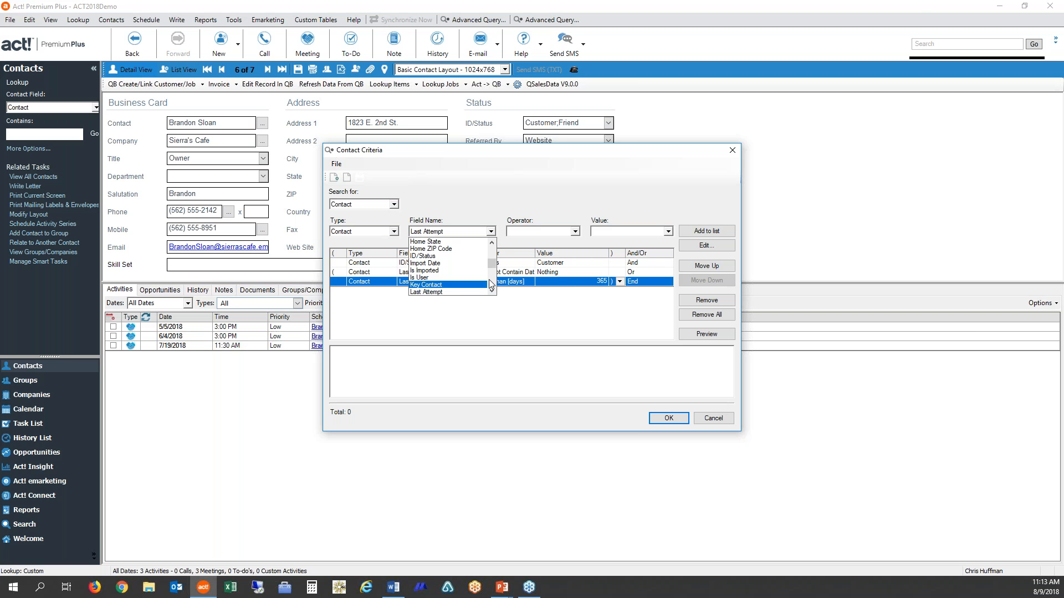
{"action": "left_click", "coordinate": [432, 263]}
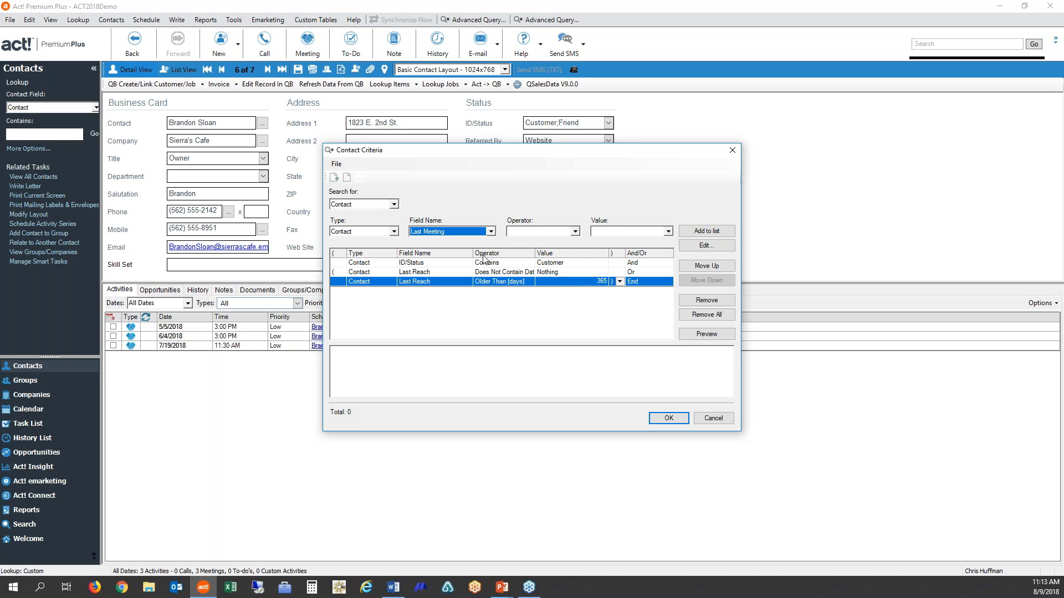
{"action": "left_click", "coordinate": [576, 232]}
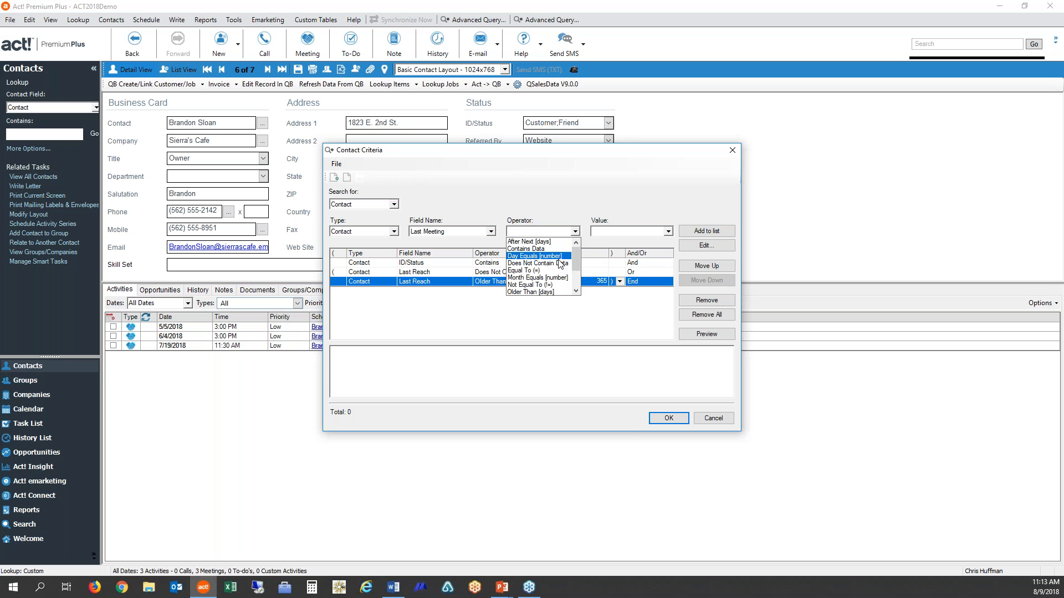
{"action": "left_click", "coordinate": [559, 266]}
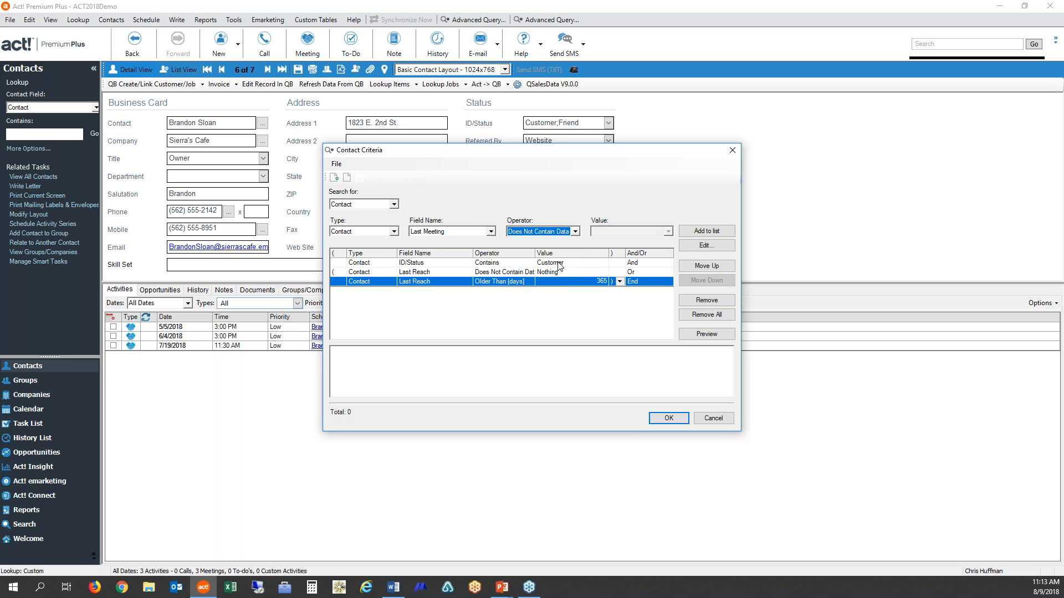
{"action": "left_click", "coordinate": [706, 232]}
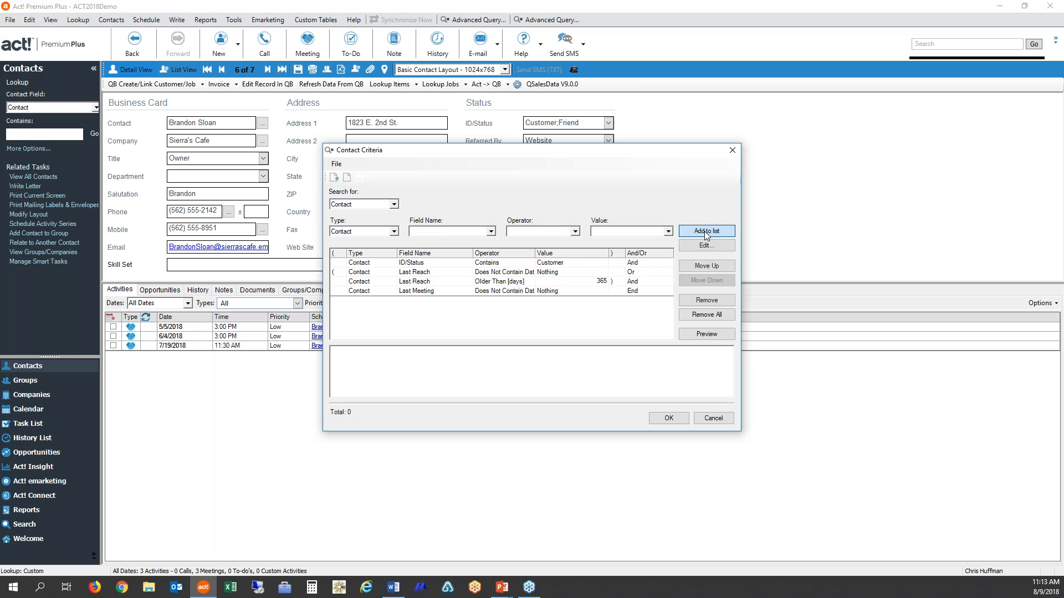
- Add the contact criterion Last Meeting Older Than [days] with the value 365 to the query
{"action": "left_click", "coordinate": [490, 231]}
{"action": "key", "text": "l"}
{"action": "left_click", "coordinate": [491, 280]}
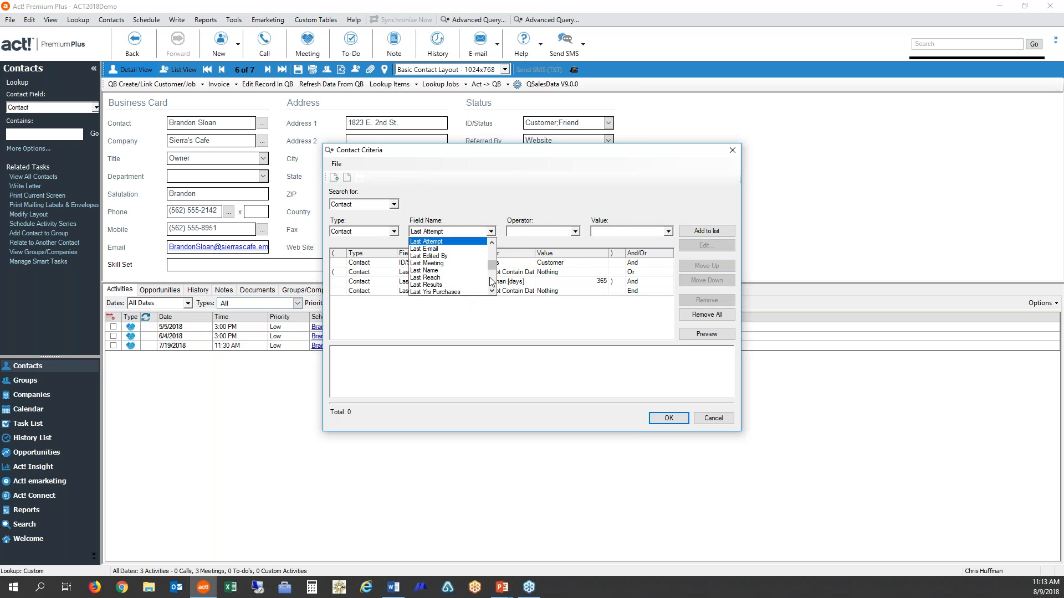
{"action": "left_click", "coordinate": [435, 264]}
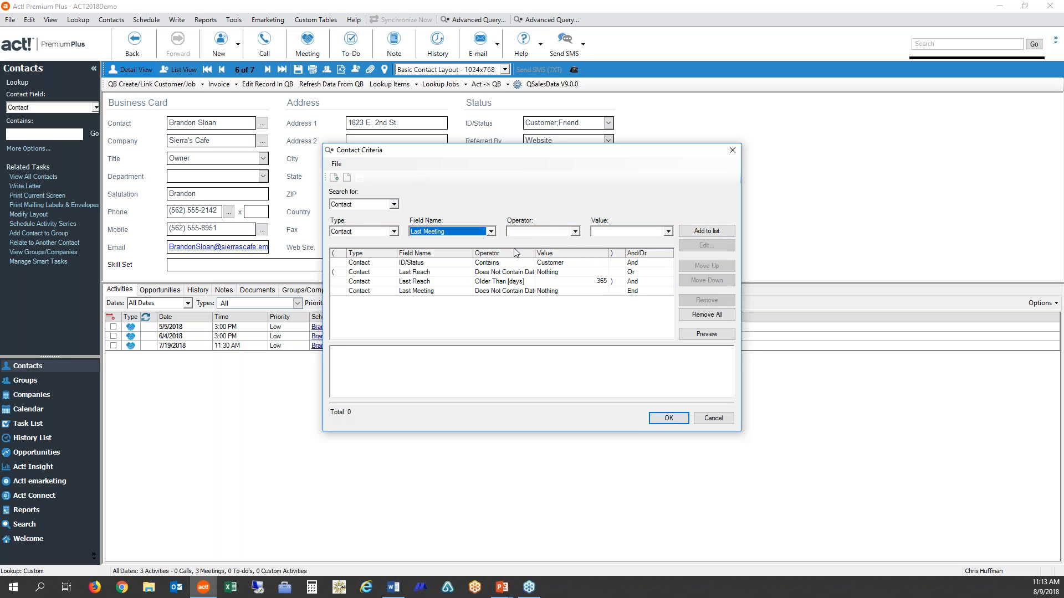
{"action": "left_click", "coordinate": [576, 232]}
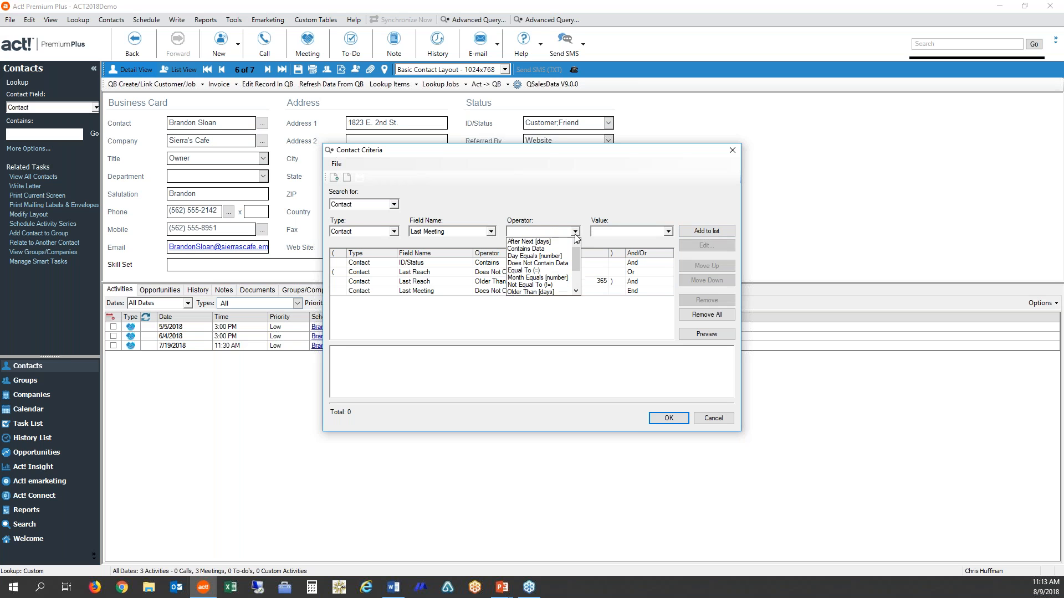
{"action": "left_click", "coordinate": [554, 292]}
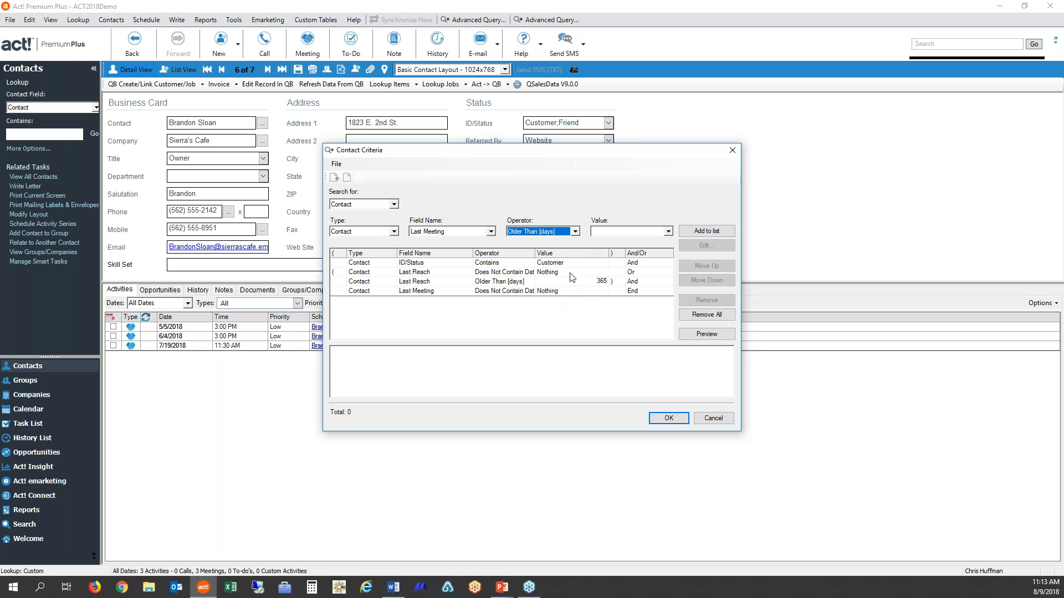
{"action": "left_click", "coordinate": [598, 231]}
{"action": "type", "text": "365"}
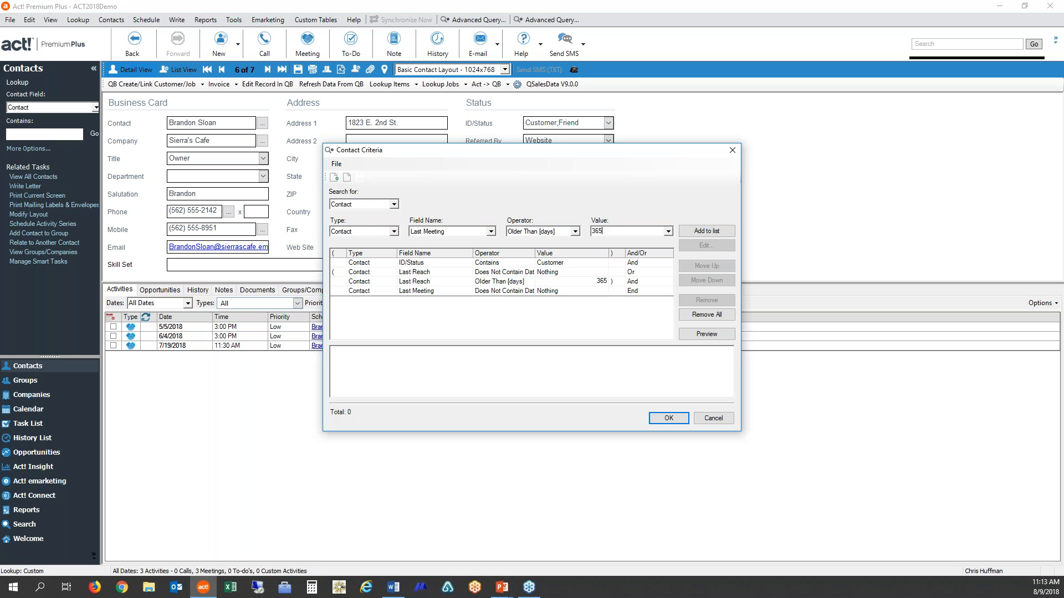
{"action": "left_click", "coordinate": [708, 231]}
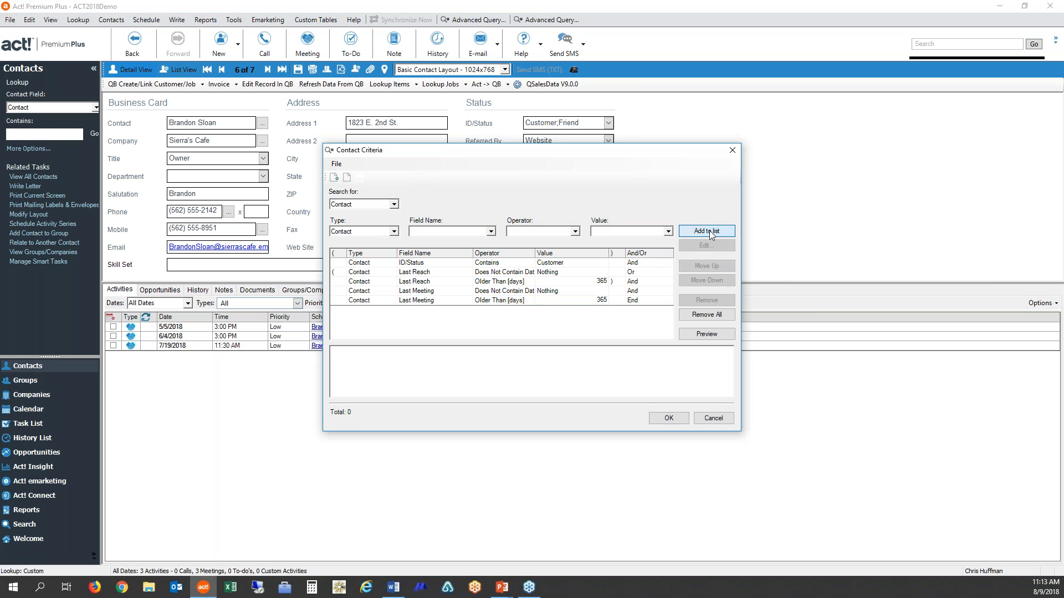
- Join the two Last Meeting criteria with Or and enclose them in parentheses
{"action": "left_click", "coordinate": [548, 292]}
{"action": "left_click", "coordinate": [552, 300]}
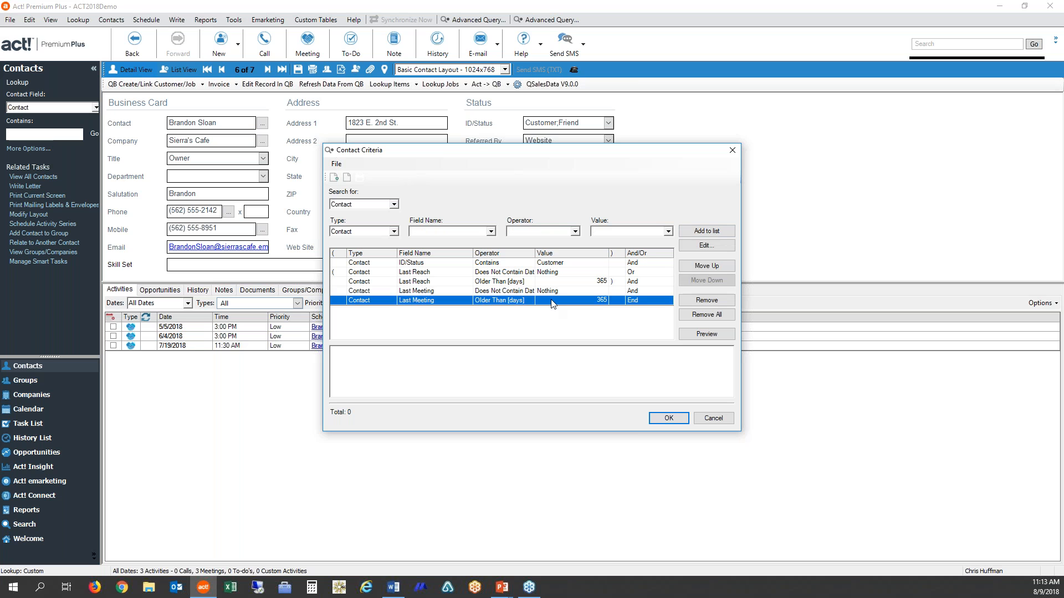
{"action": "left_click", "coordinate": [665, 292]}
{"action": "left_click", "coordinate": [667, 291]}
{"action": "left_click", "coordinate": [641, 308]}
{"action": "left_click", "coordinate": [334, 292]}
{"action": "left_click", "coordinate": [341, 292]}
{"action": "left_click", "coordinate": [335, 297]}
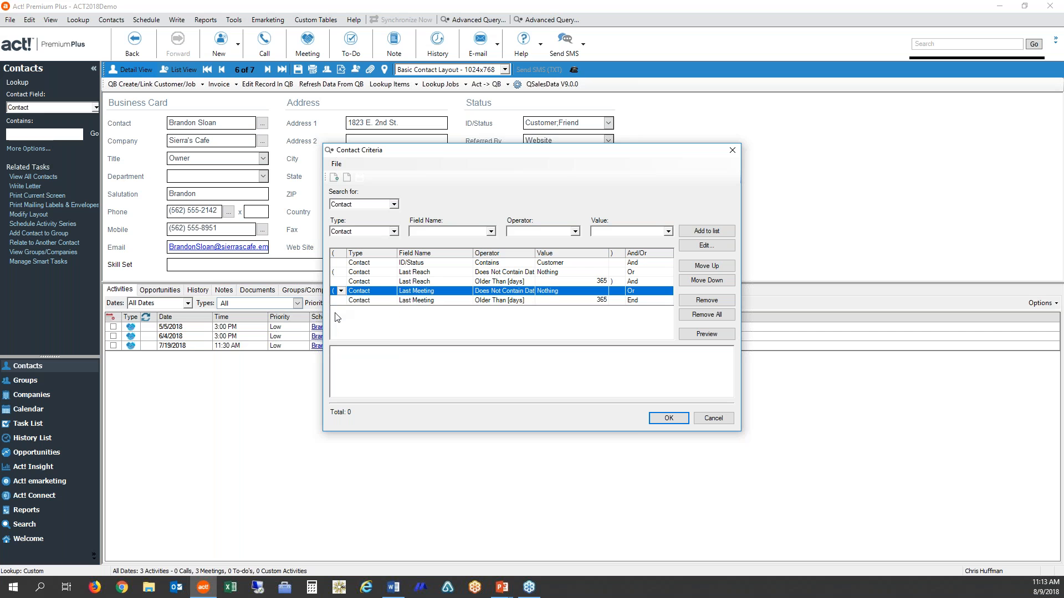
{"action": "left_click", "coordinate": [615, 301]}
{"action": "left_click", "coordinate": [619, 300]}
{"action": "left_click", "coordinate": [615, 326]}
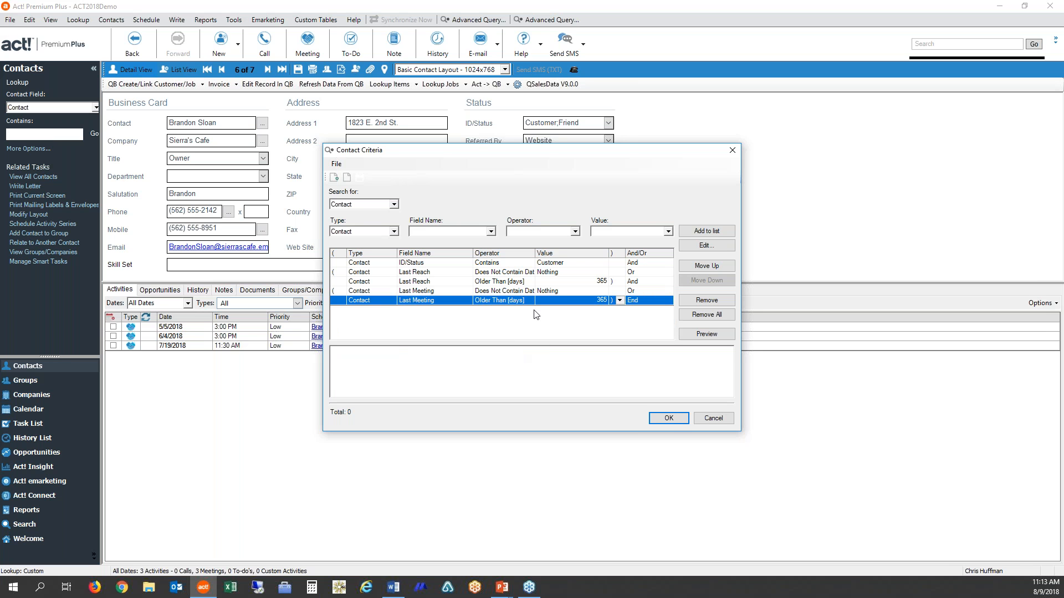
- Save the query as Not Contacted in a Year and run it with the Replace lookup option
{"action": "left_click", "coordinate": [669, 421]}
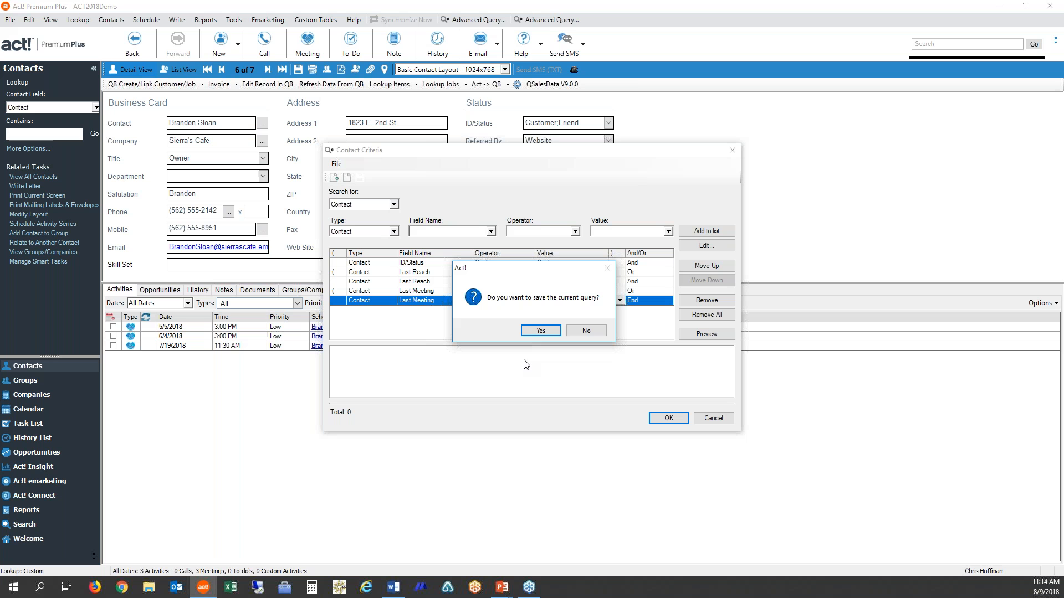
{"action": "left_click", "coordinate": [541, 331]}
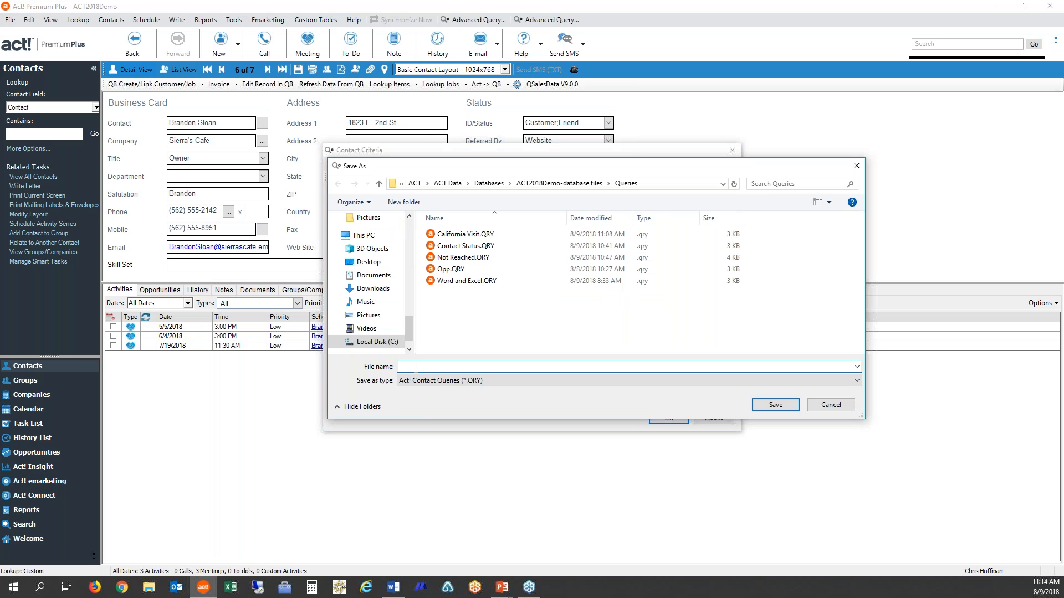
{"action": "type", "text": "Not Contacted in a Year"}
{"action": "left_click", "coordinate": [774, 405]}
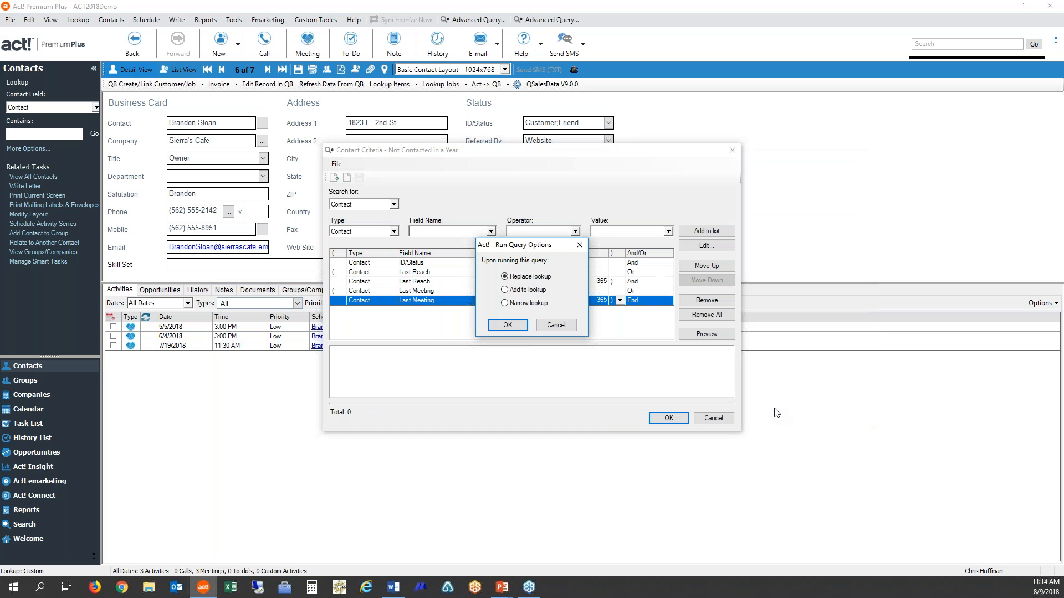
{"action": "left_click", "coordinate": [507, 325]}
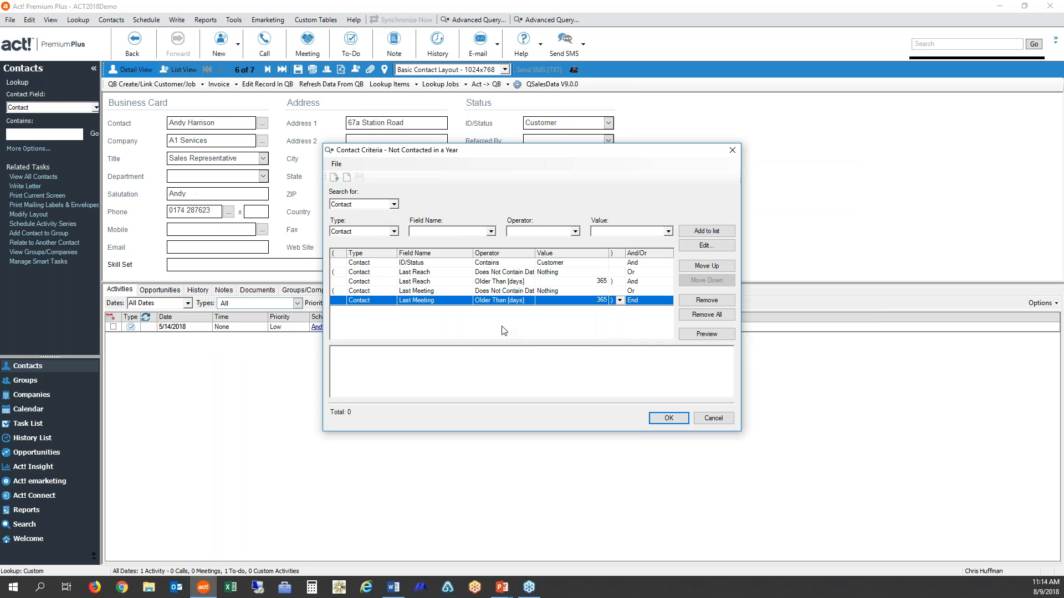
{"action": "key", "text": "Return"}
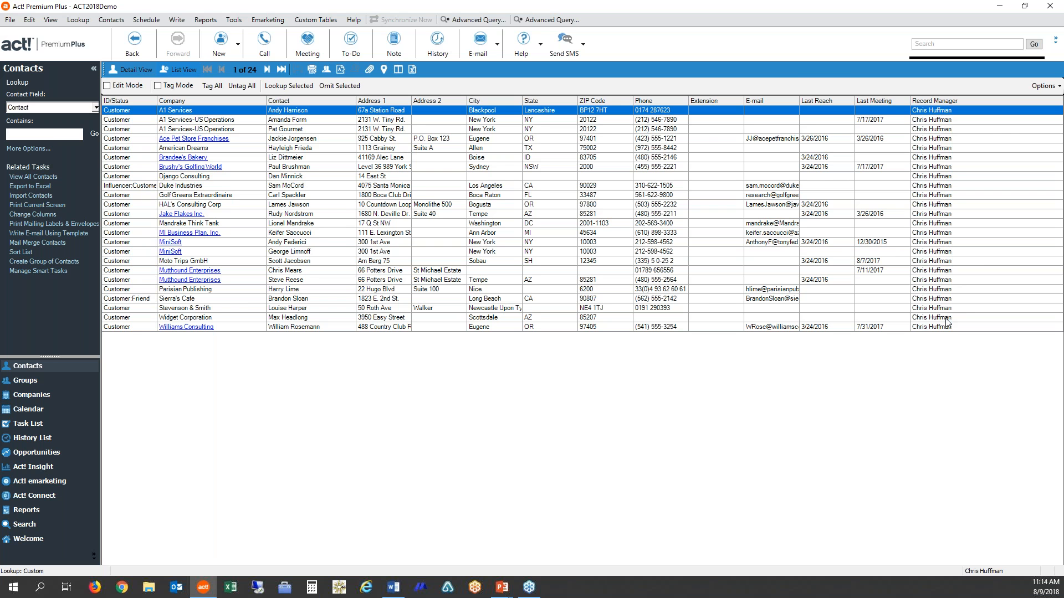
- Open the saved query Not Contacted in a Year in a new advanced query and run it, replacing the lookup
{"action": "left_click", "coordinate": [467, 19]}
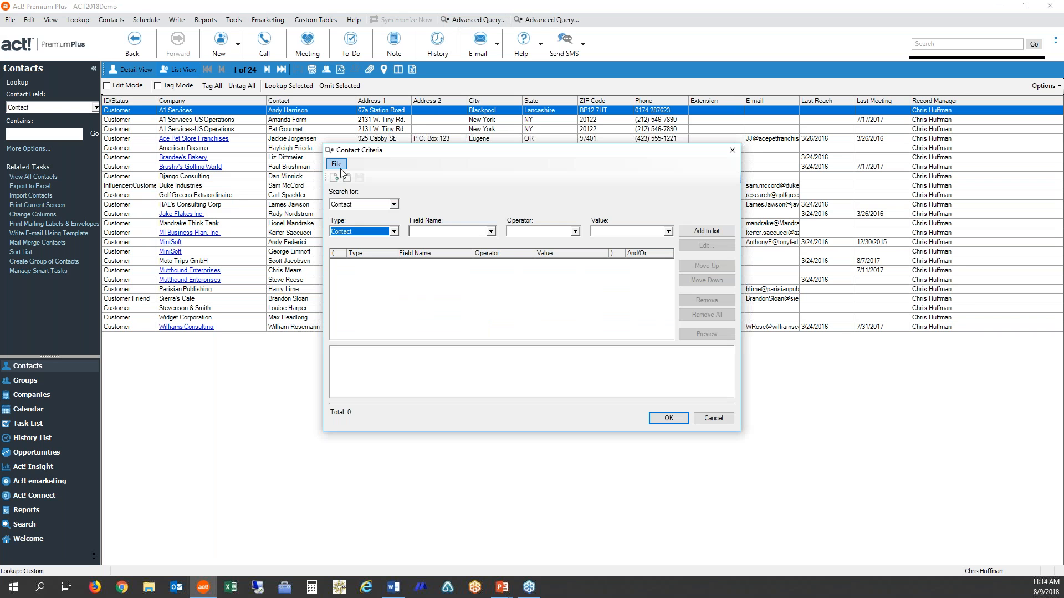
{"action": "left_click", "coordinate": [347, 178]}
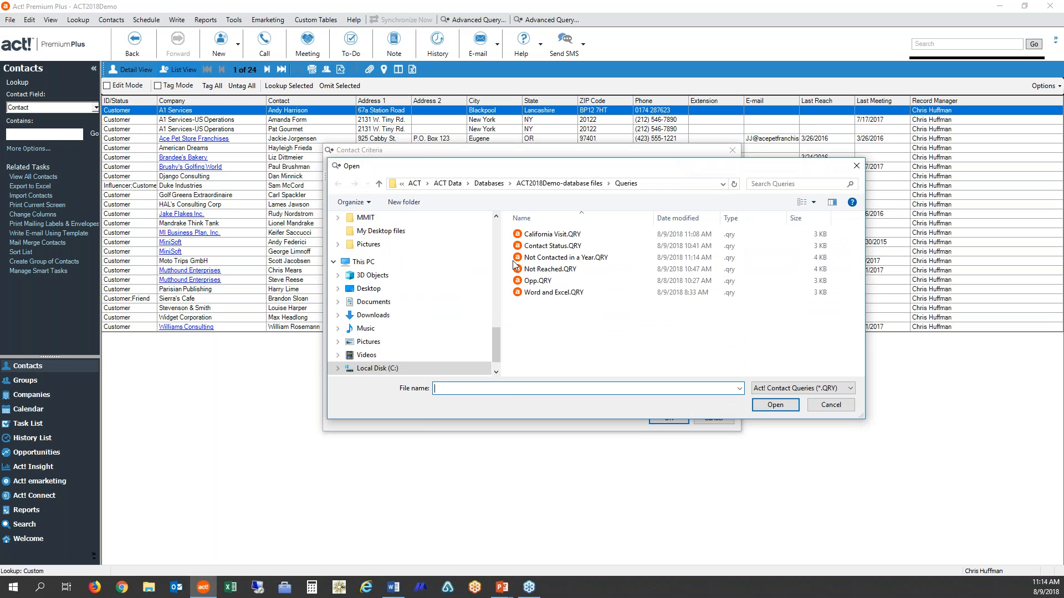
{"action": "left_click", "coordinate": [568, 257]}
{"action": "left_click", "coordinate": [791, 409]}
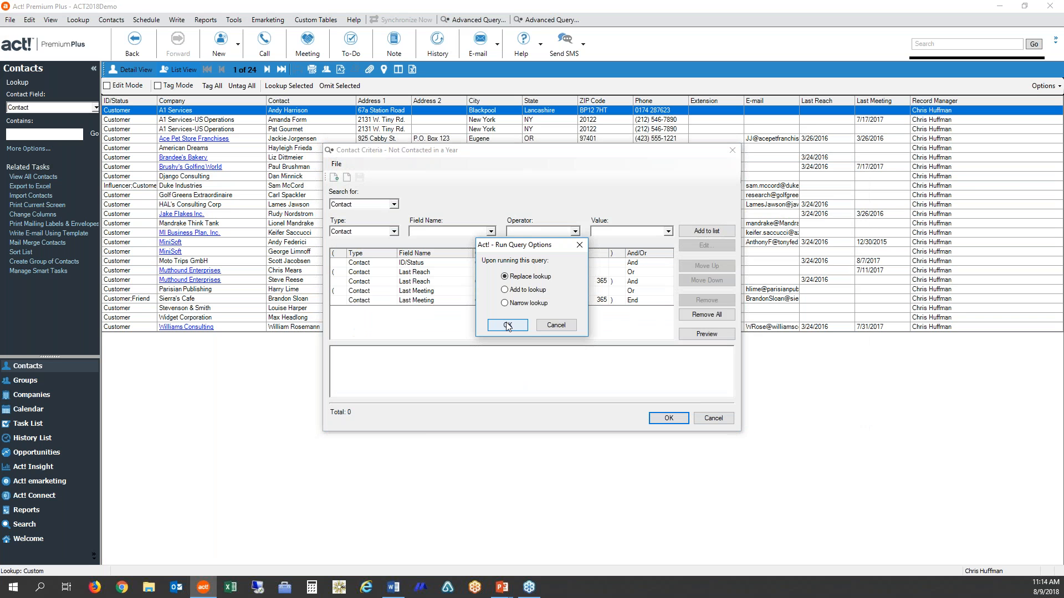
{"action": "left_click", "coordinate": [505, 326]}
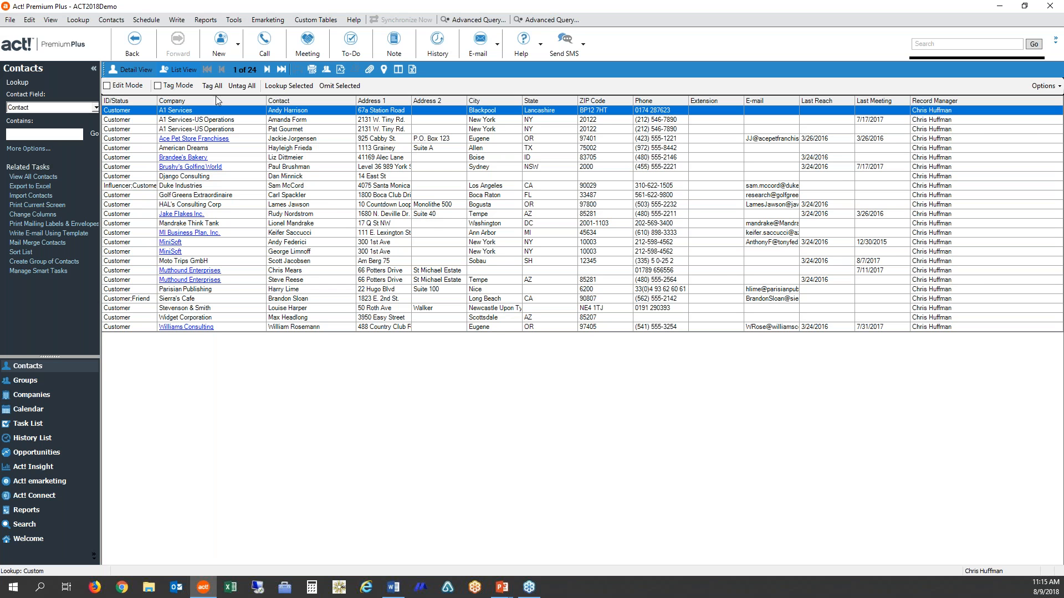
- Save the current lookup as a group named Not Reached and review the group's membership criteria
{"action": "left_click", "coordinate": [79, 21]}
{"action": "mouse_move", "coordinate": [129, 220]}
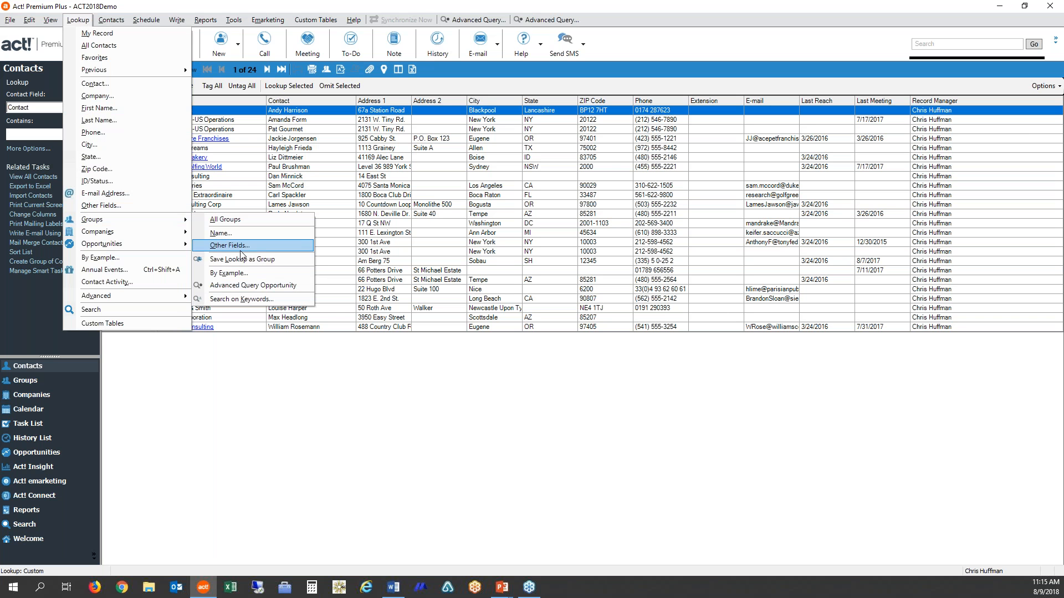
{"action": "left_click", "coordinate": [266, 262]}
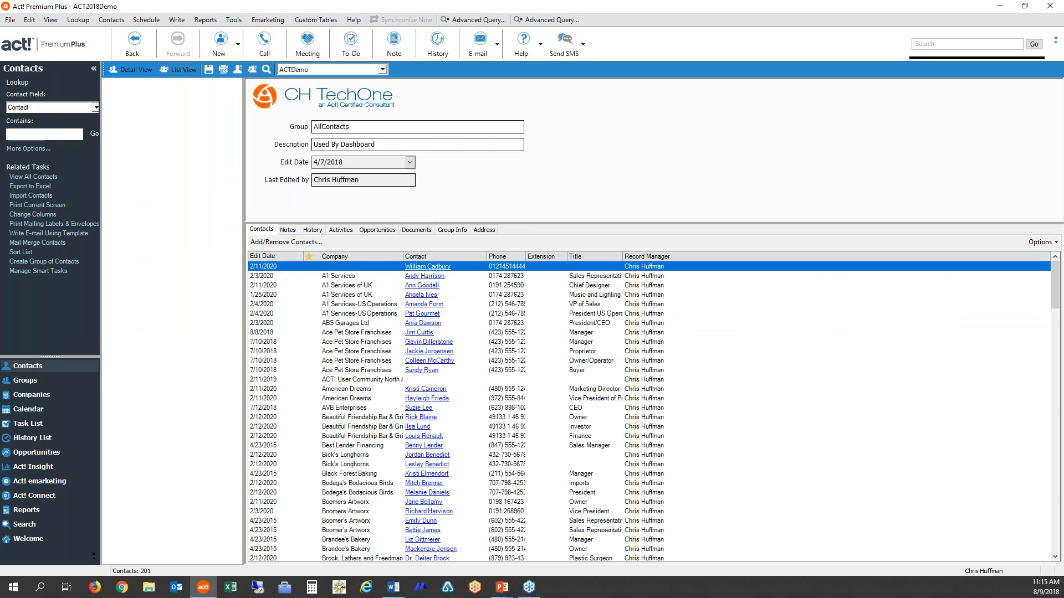
{"action": "type", "text": "Not Reached"}
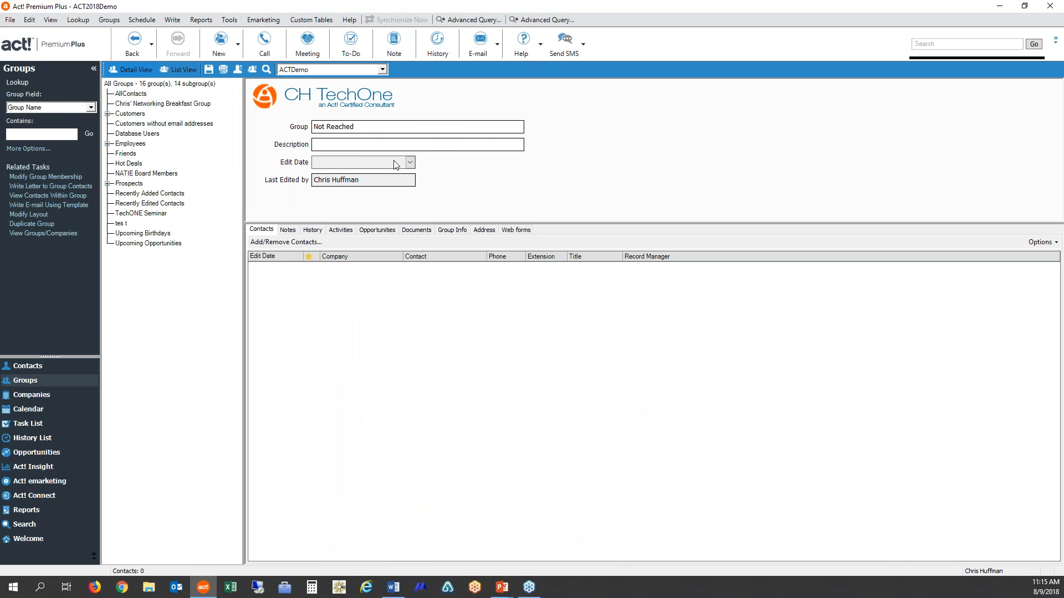
{"action": "left_click", "coordinate": [282, 243]}
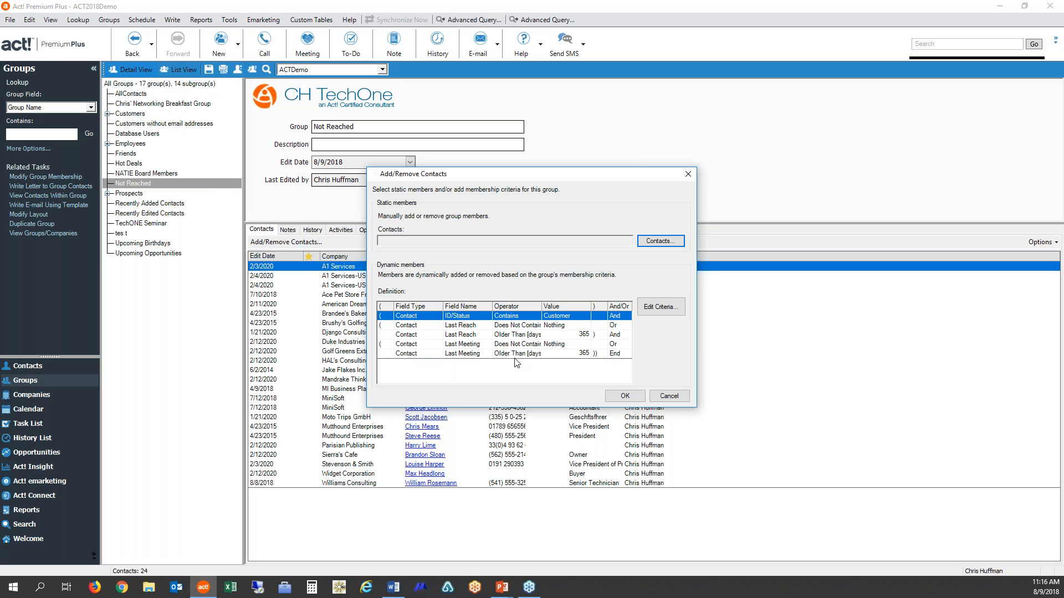
{"action": "left_click", "coordinate": [625, 396]}
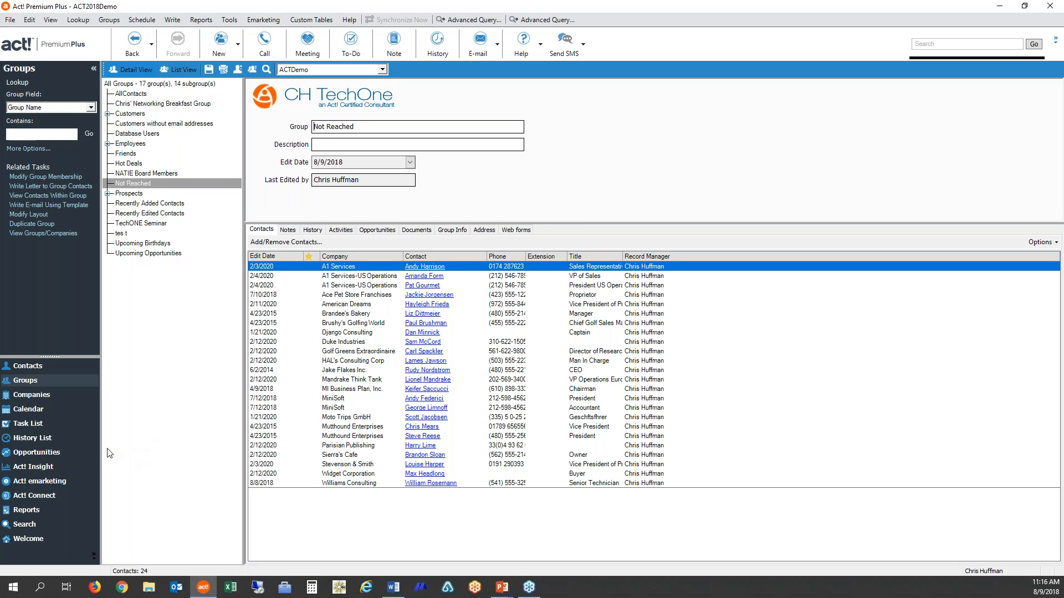
- Show the first opportunity in detail view and start an advanced query for opportunities
{"action": "left_click", "coordinate": [34, 452]}
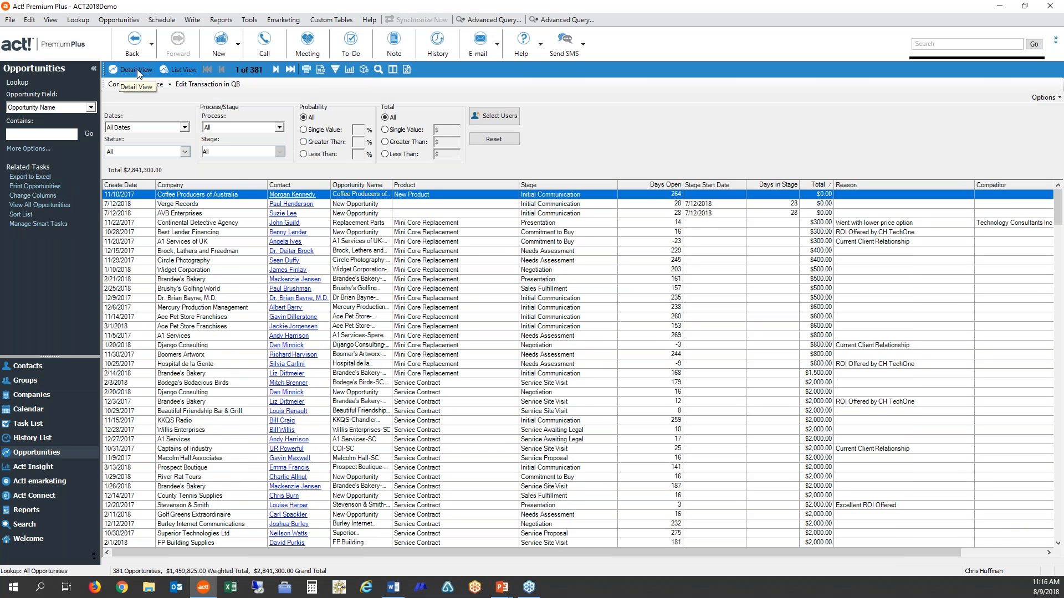
{"action": "left_click", "coordinate": [138, 68]}
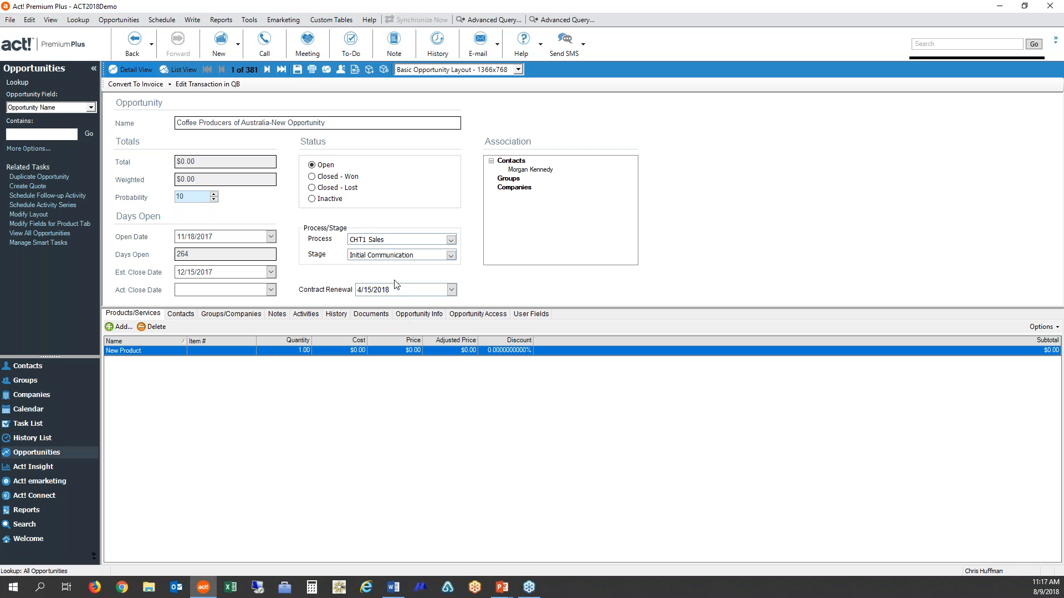
{"action": "left_click", "coordinate": [78, 20]}
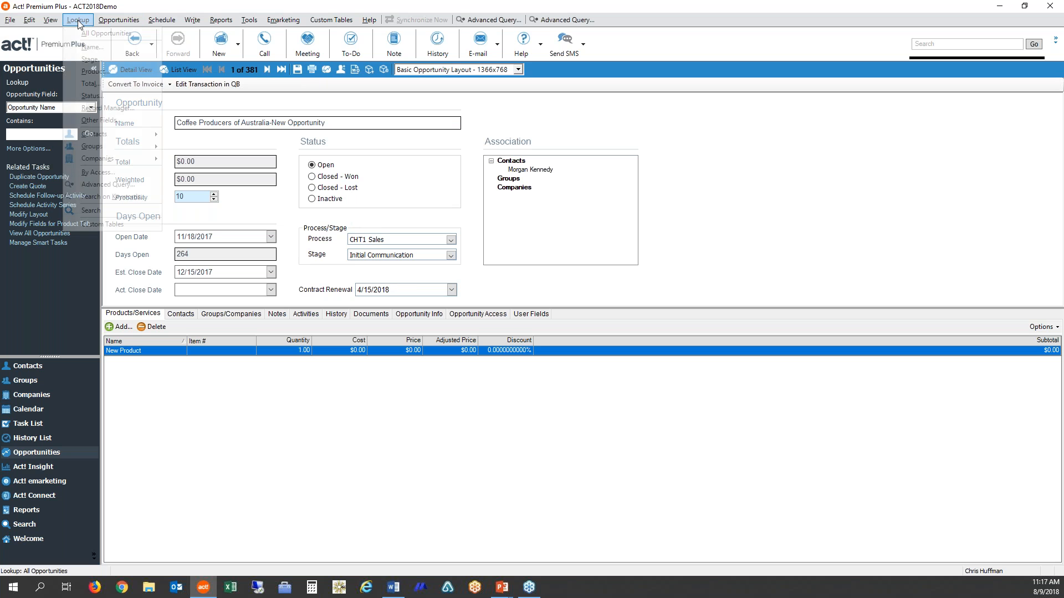
{"action": "left_click", "coordinate": [99, 186]}
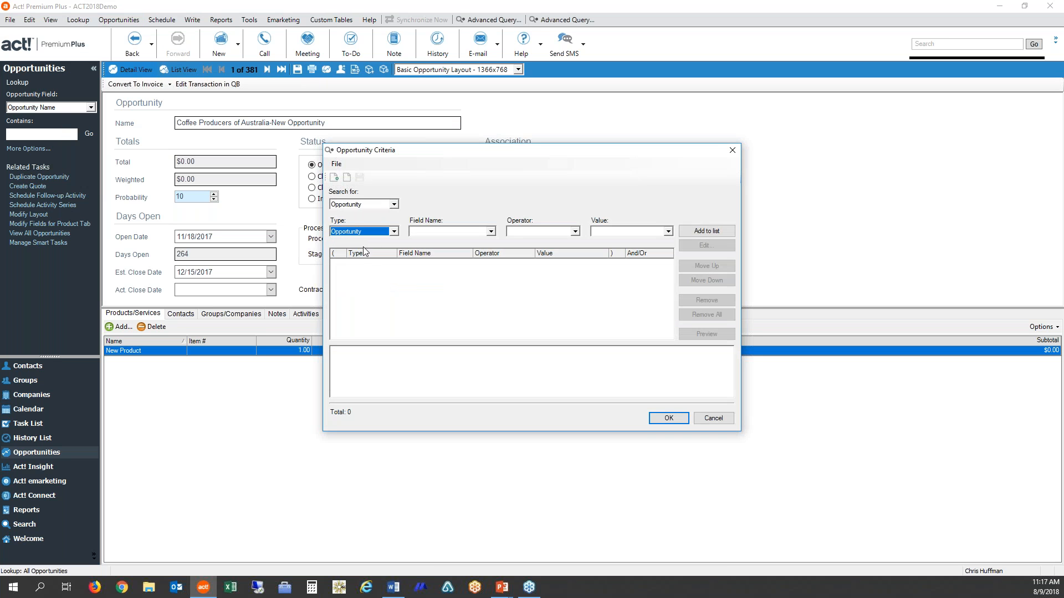
- Add an opportunity criterion for Contract Renewal with the operator Within Next [days] and value 60, and preview the matches
{"action": "left_click", "coordinate": [394, 232]}
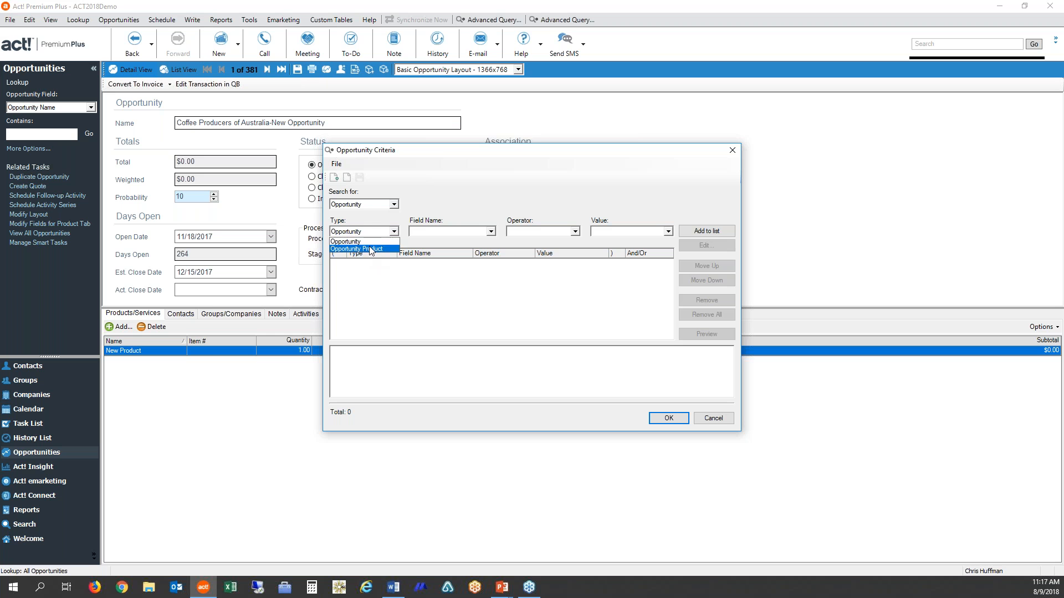
{"action": "left_click", "coordinate": [390, 240]}
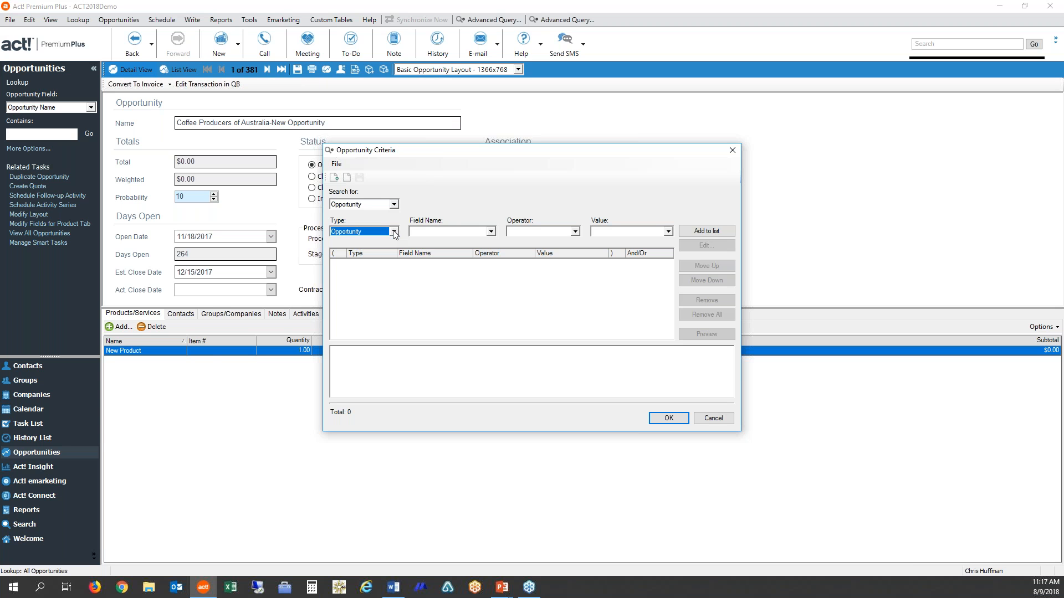
{"action": "left_click", "coordinate": [491, 235]}
{"action": "scroll", "coordinate": [477, 280], "scroll_direction": "down", "scroll_amount": 3}
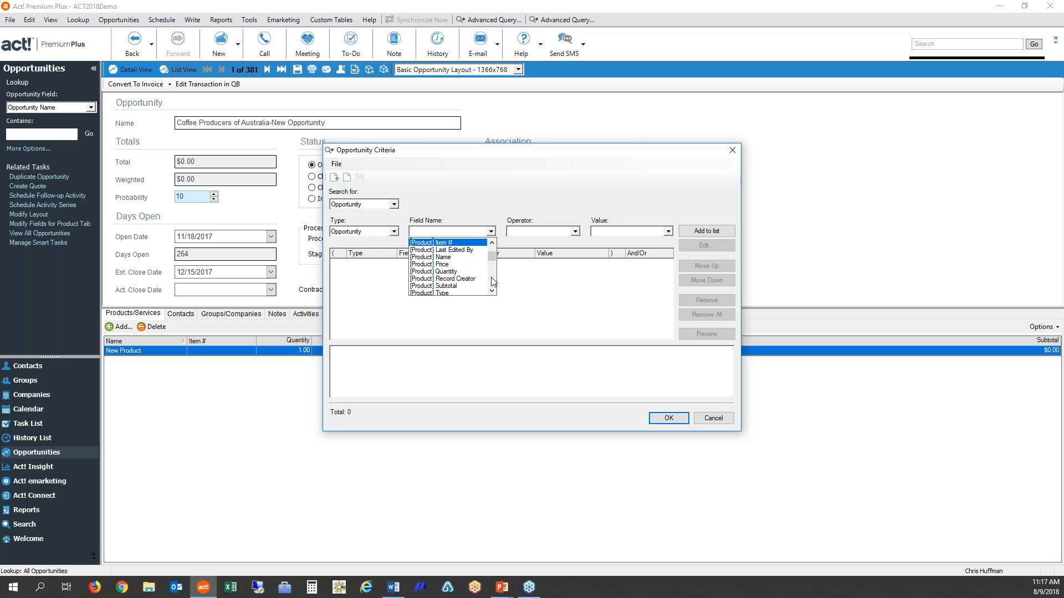
{"action": "scroll", "coordinate": [492, 282], "scroll_direction": "down", "scroll_amount": 2}
{"action": "left_click", "coordinate": [447, 284]}
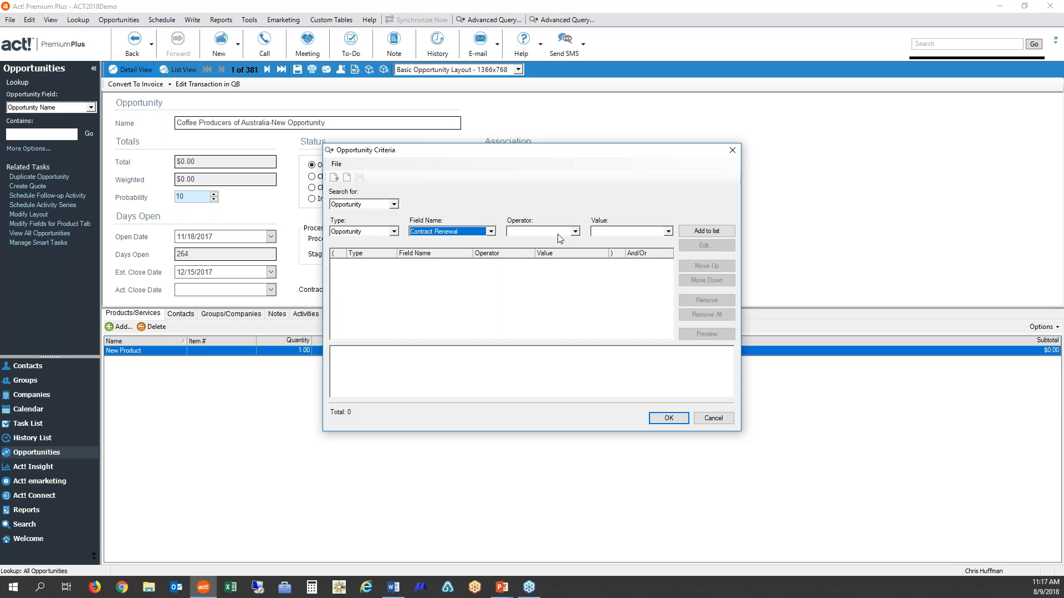
{"action": "left_click", "coordinate": [575, 231]}
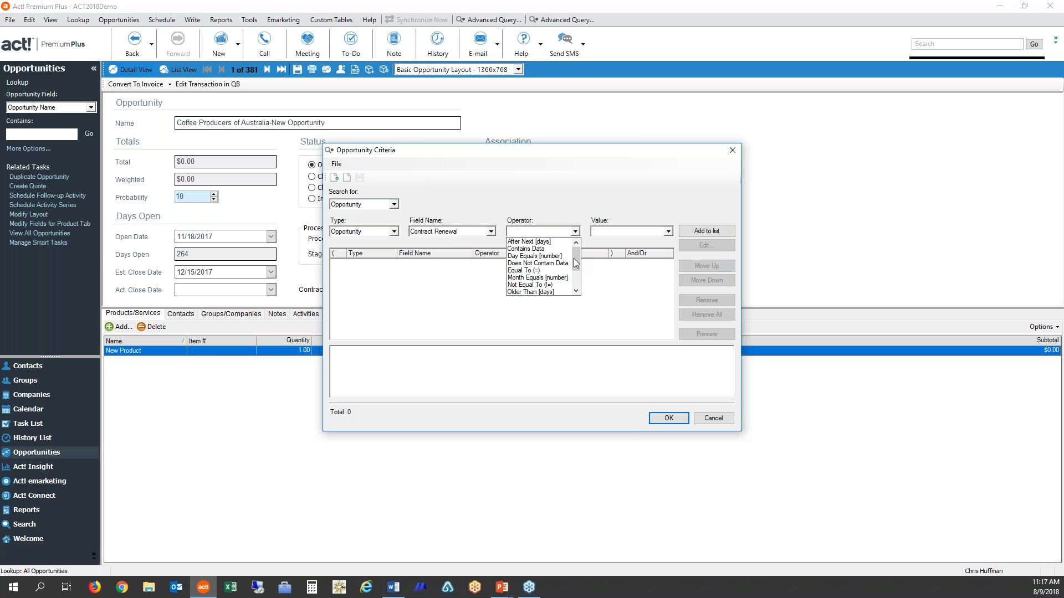
{"action": "scroll", "coordinate": [575, 264], "scroll_direction": "down", "scroll_amount": 2}
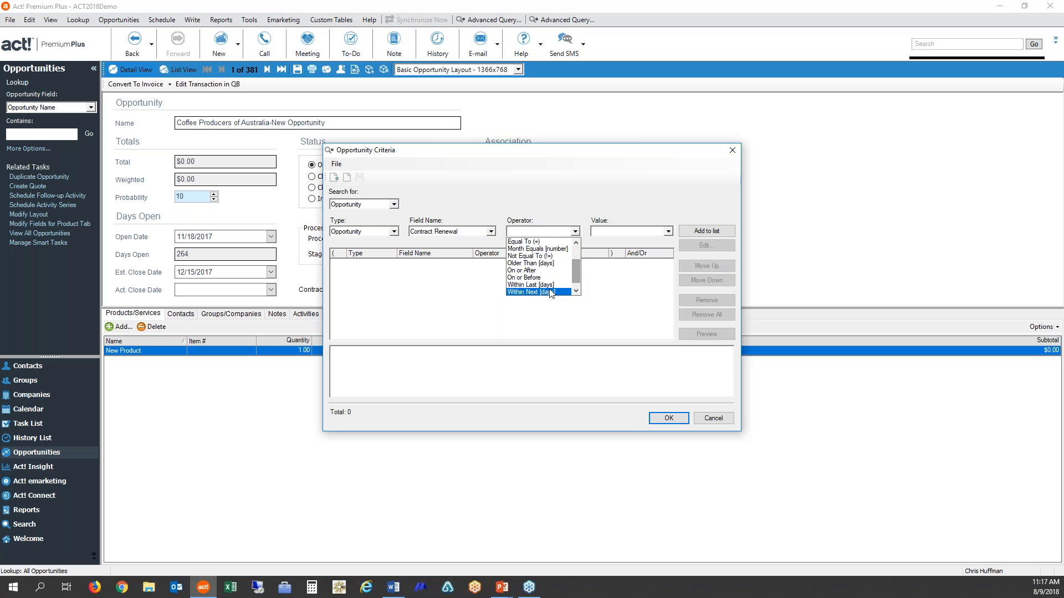
{"action": "left_click", "coordinate": [526, 293]}
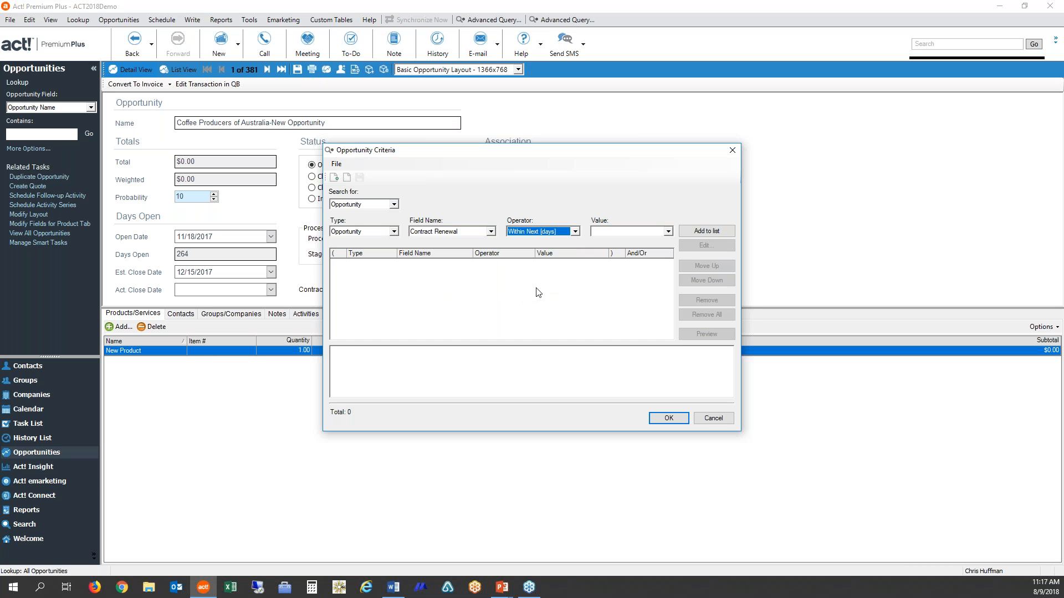
{"action": "left_click", "coordinate": [598, 231]}
{"action": "type", "text": "60"}
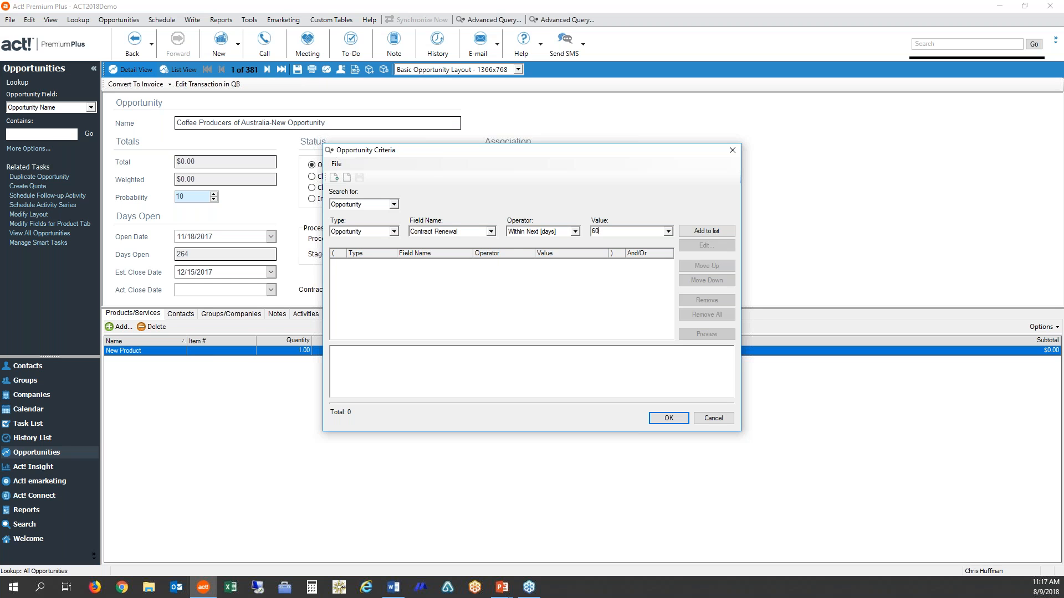
{"action": "left_click", "coordinate": [712, 233]}
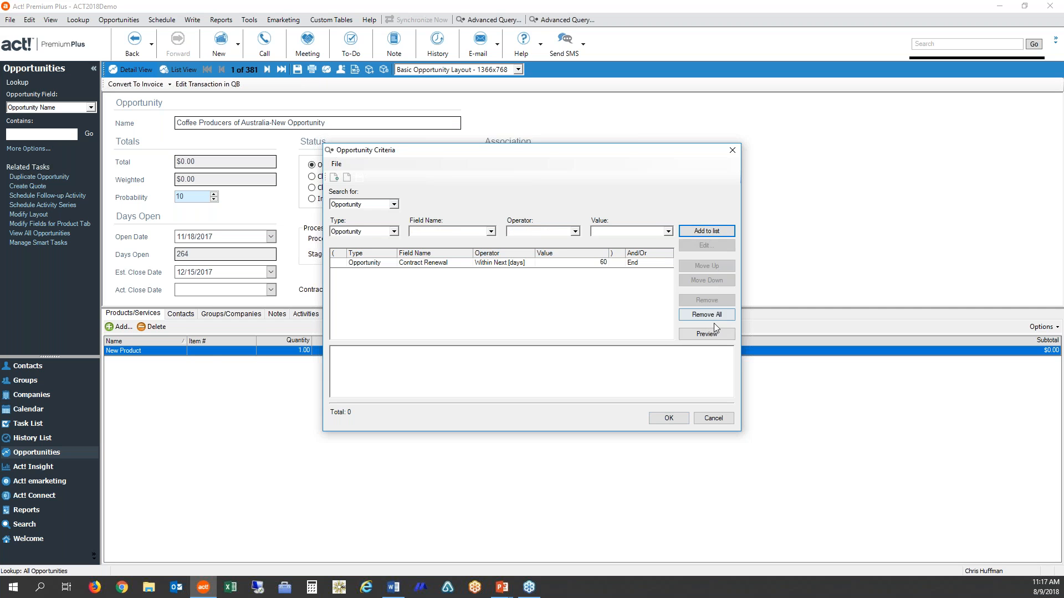
{"action": "left_click", "coordinate": [714, 336]}
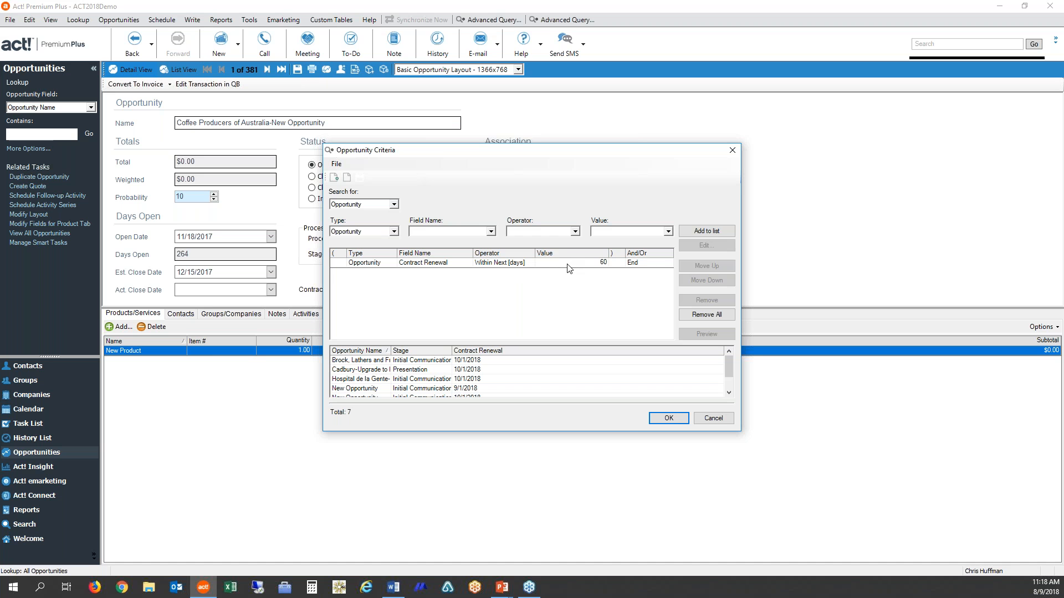
- Add a second criterion requiring Product to be Equal To TechOne System, and preview the matches
{"action": "left_click", "coordinate": [489, 232]}
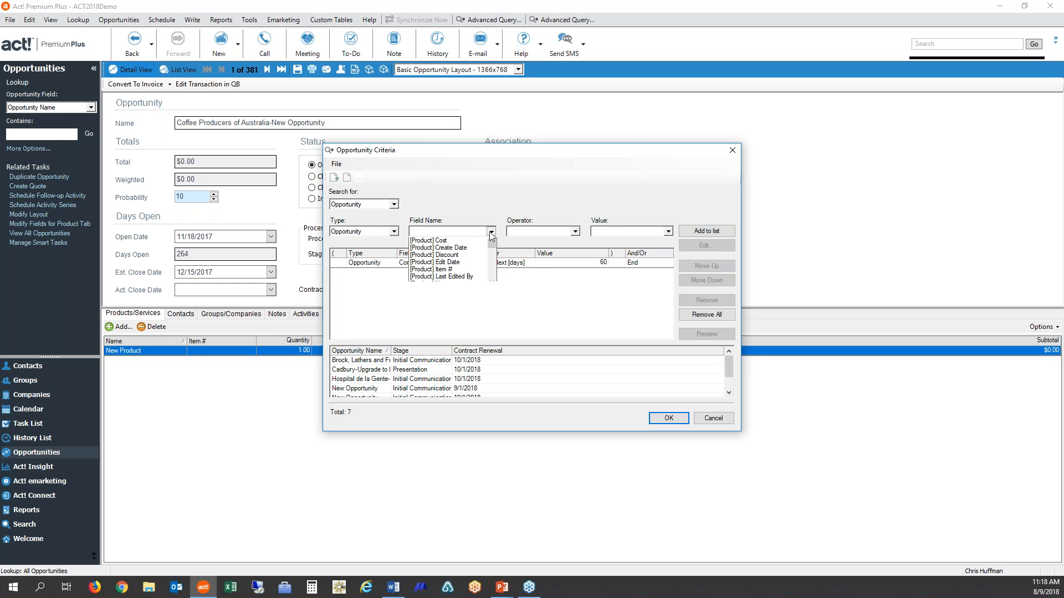
{"action": "left_click_drag", "start_coordinate": [492, 253], "coordinate": [492, 280]}
{"action": "left_click", "coordinate": [430, 271]}
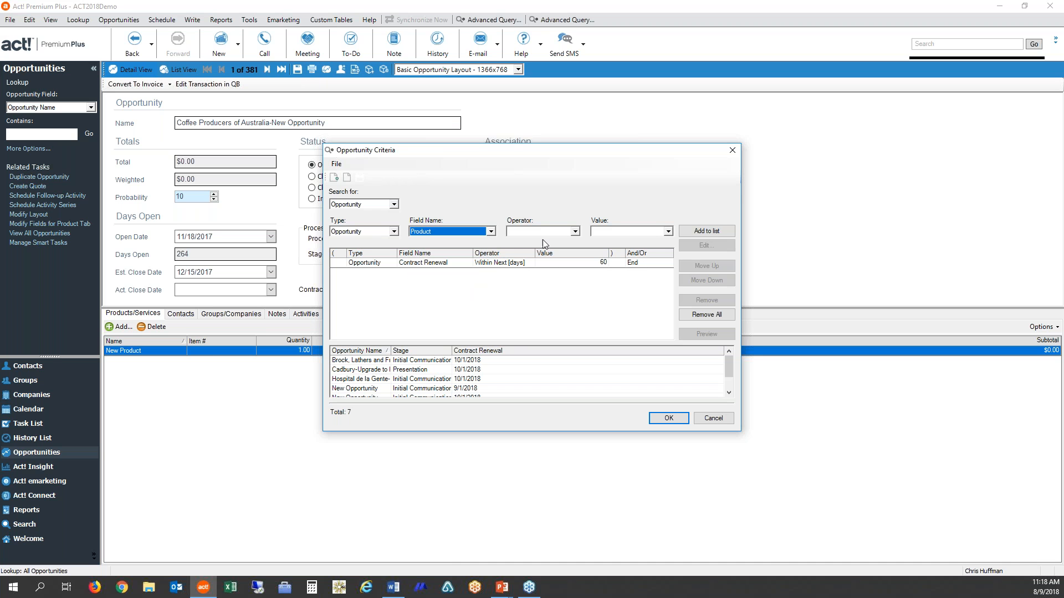
{"action": "left_click", "coordinate": [576, 232]}
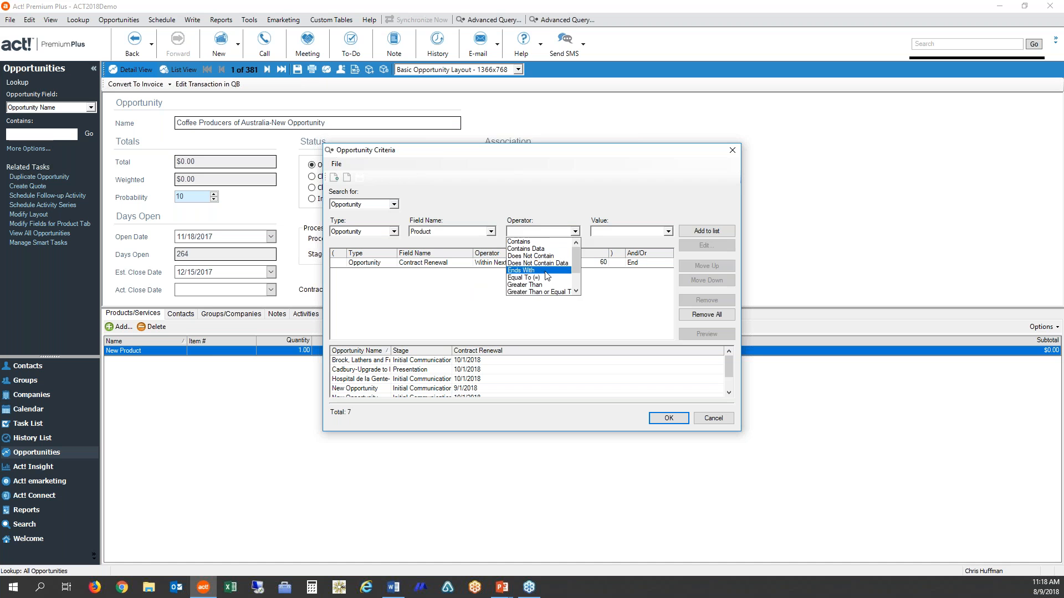
{"action": "left_click", "coordinate": [564, 268]}
{"action": "left_click", "coordinate": [599, 232]}
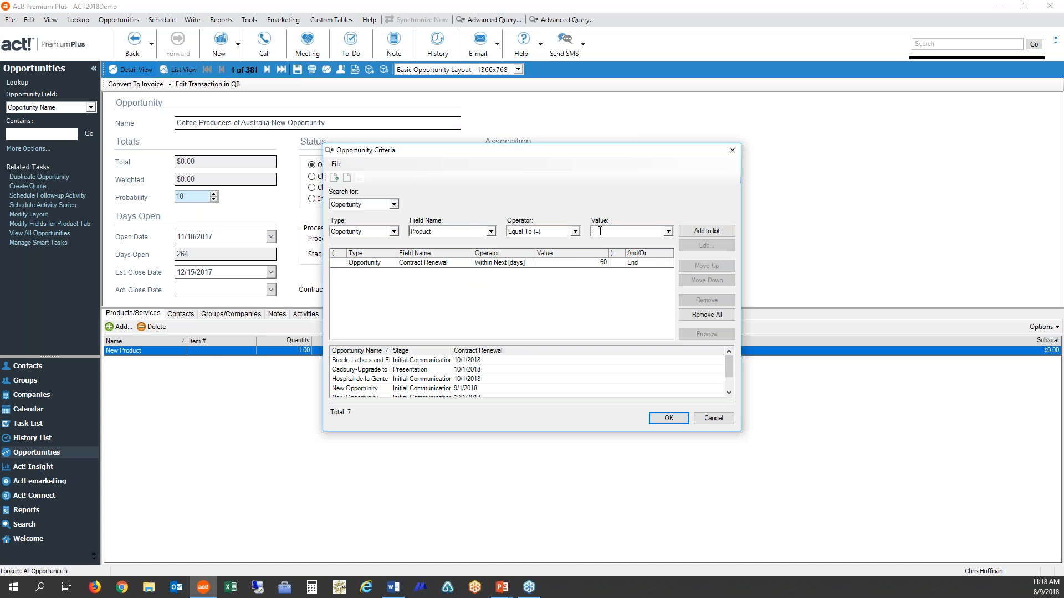
{"action": "type", "text": "TechOne System"}
{"action": "left_click", "coordinate": [709, 232]}
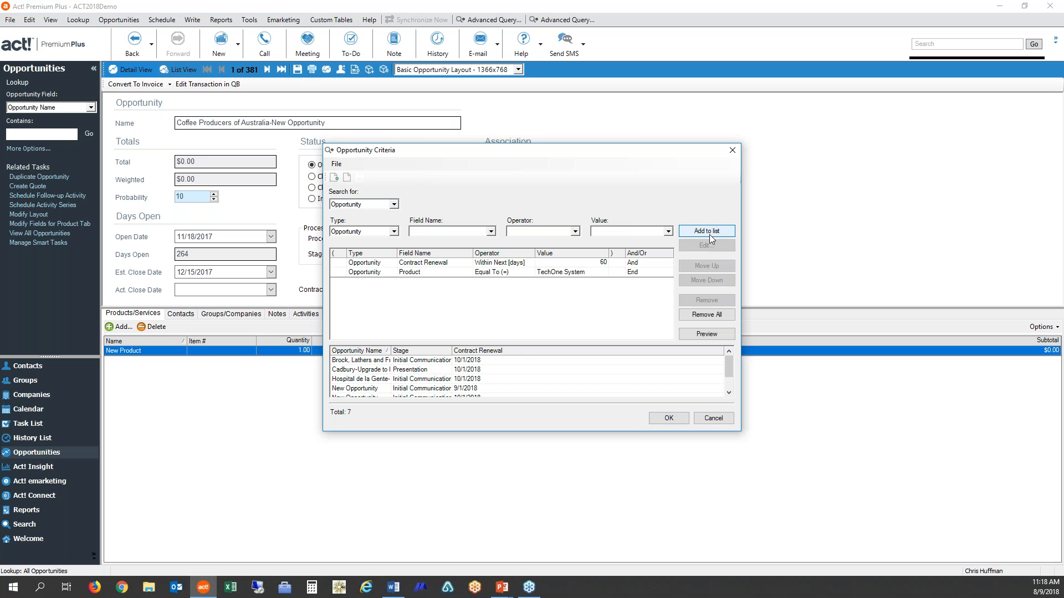
{"action": "left_click", "coordinate": [718, 335]}
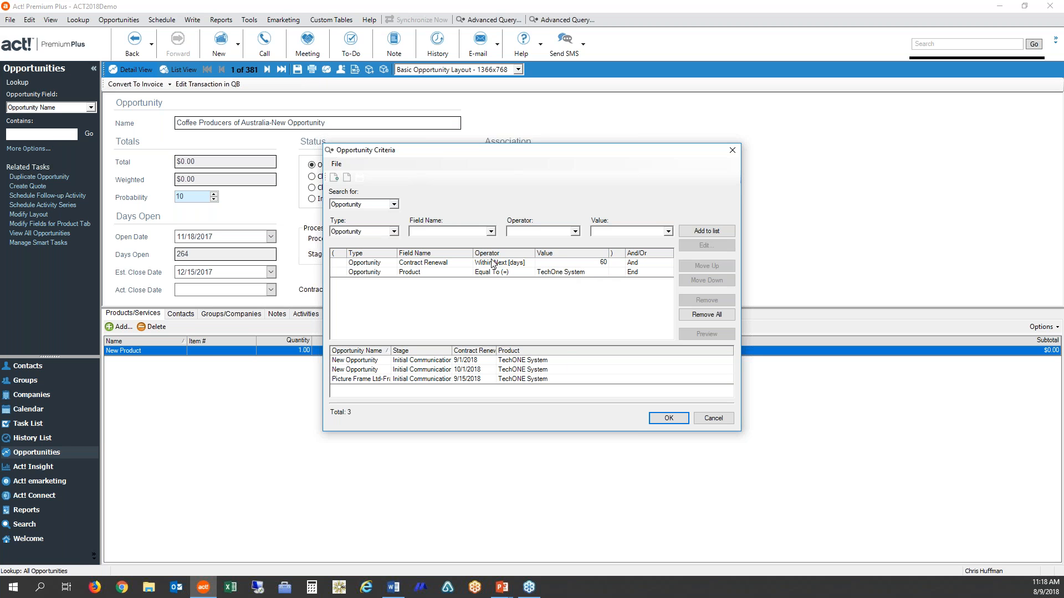
- Add a third criterion requiring Record Manager to be Equal To the manager's full name, and preview the matches
{"action": "left_click", "coordinate": [491, 232]}
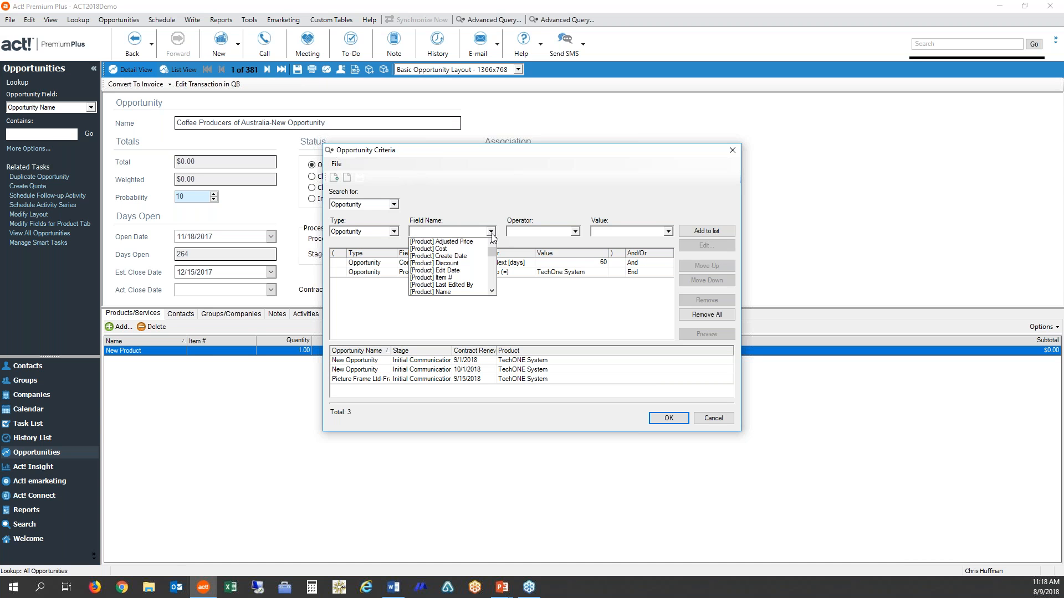
{"action": "left_click_drag", "start_coordinate": [491, 256], "coordinate": [491, 266]}
{"action": "left_click", "coordinate": [419, 291]}
{"action": "scroll", "coordinate": [418, 291], "scroll_direction": "down", "scroll_amount": 5}
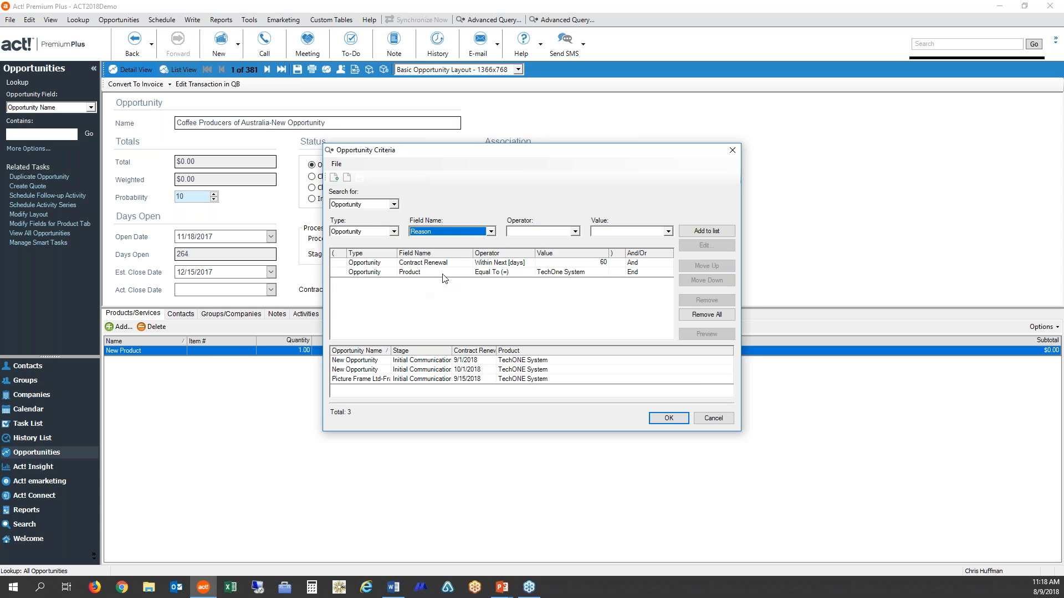
{"action": "left_click", "coordinate": [494, 227]}
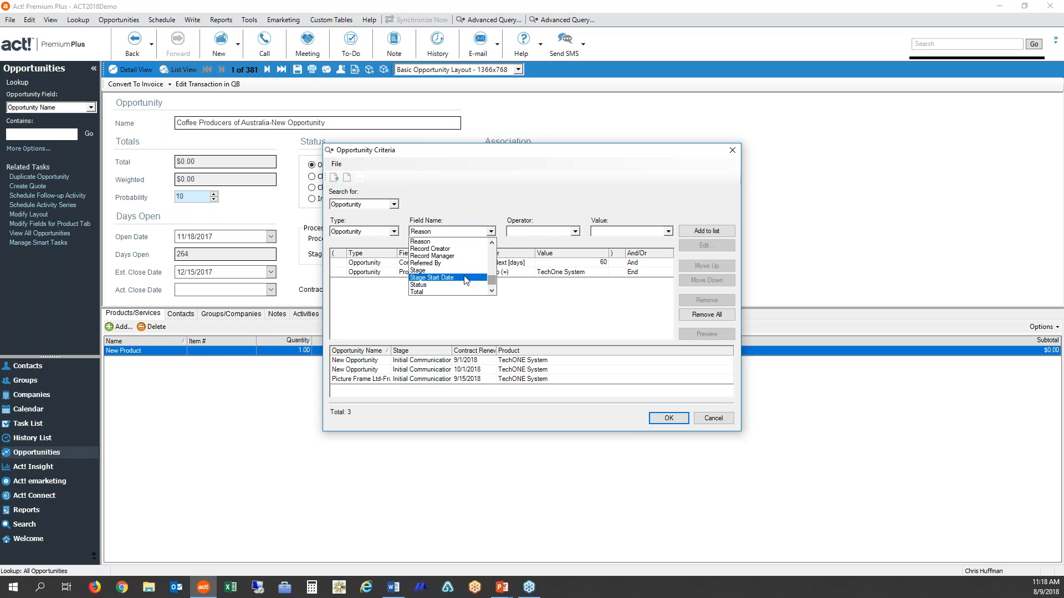
{"action": "left_click", "coordinate": [469, 259]}
{"action": "left_click", "coordinate": [574, 231]}
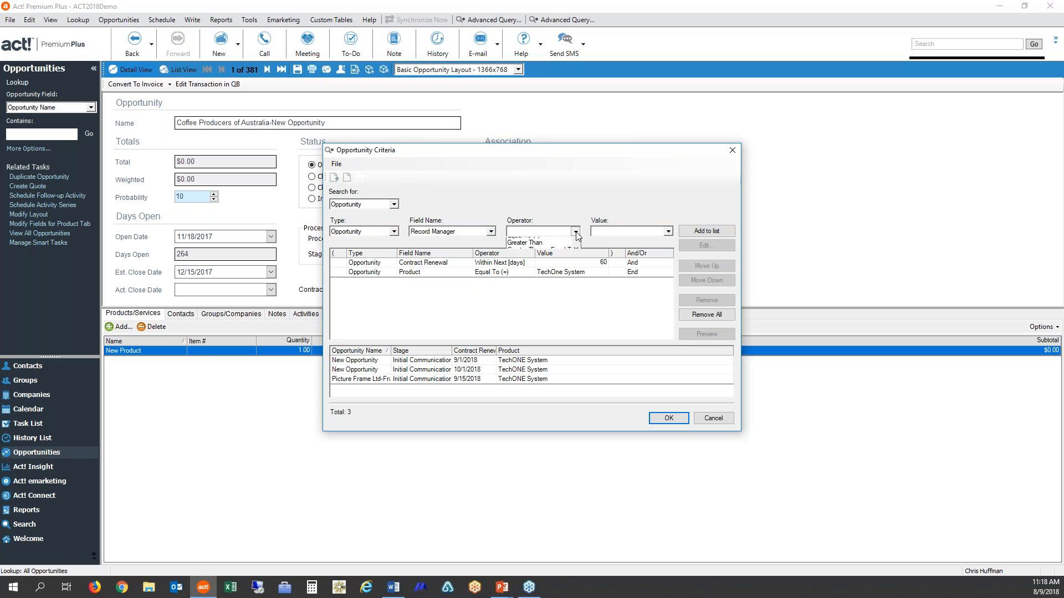
{"action": "left_click", "coordinate": [551, 277]}
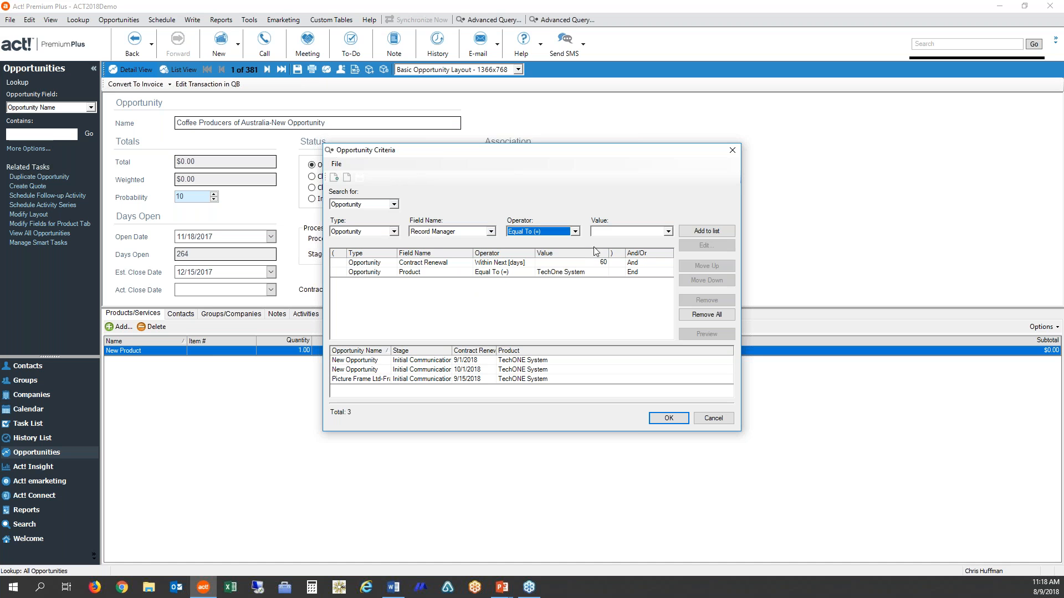
{"action": "left_click", "coordinate": [601, 233]}
{"action": "type", "text": "hris huffman"}
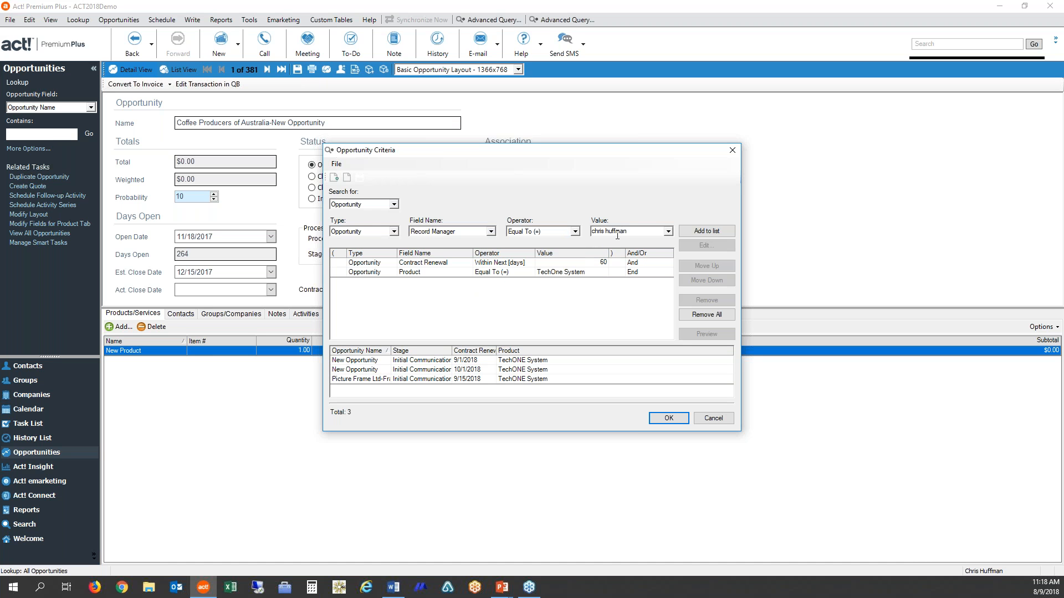
{"action": "left_click", "coordinate": [715, 231]}
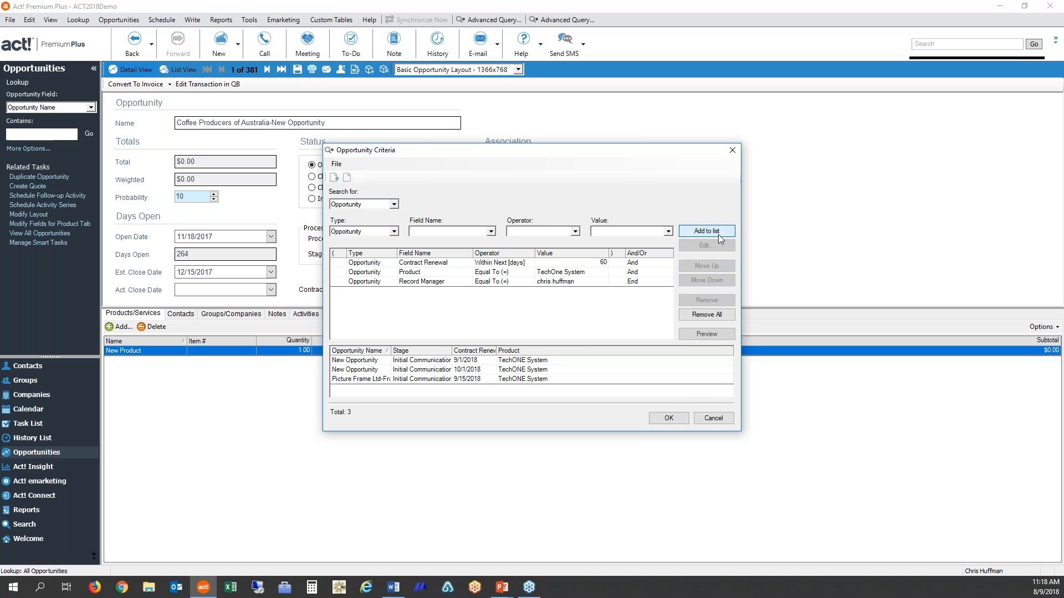
{"action": "left_click", "coordinate": [712, 335]}
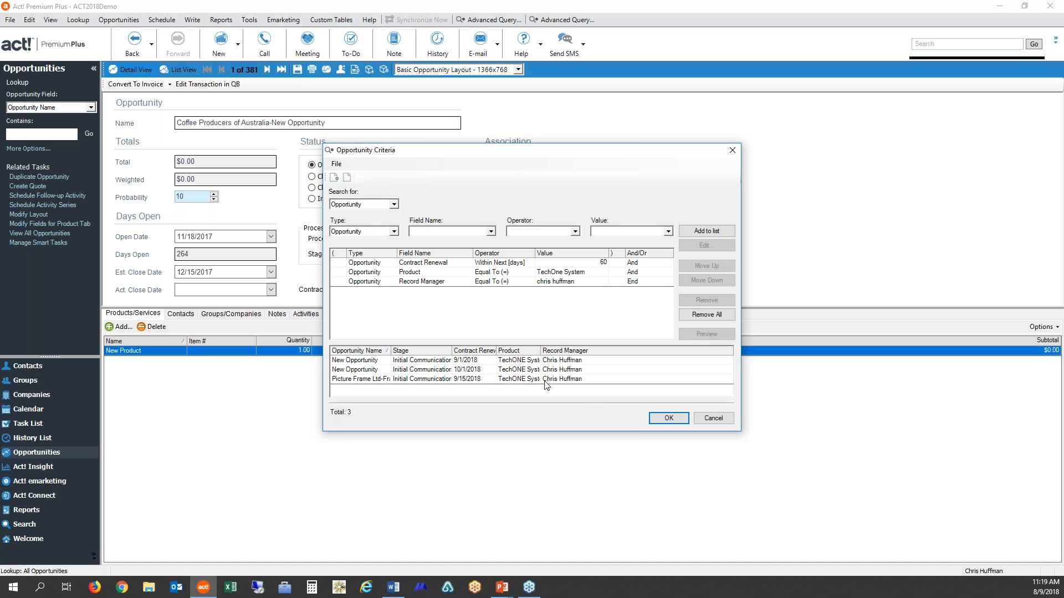
- Save the query as TechOne Contract Renewals and run it on the opportunities
{"action": "left_click", "coordinate": [668, 418]}
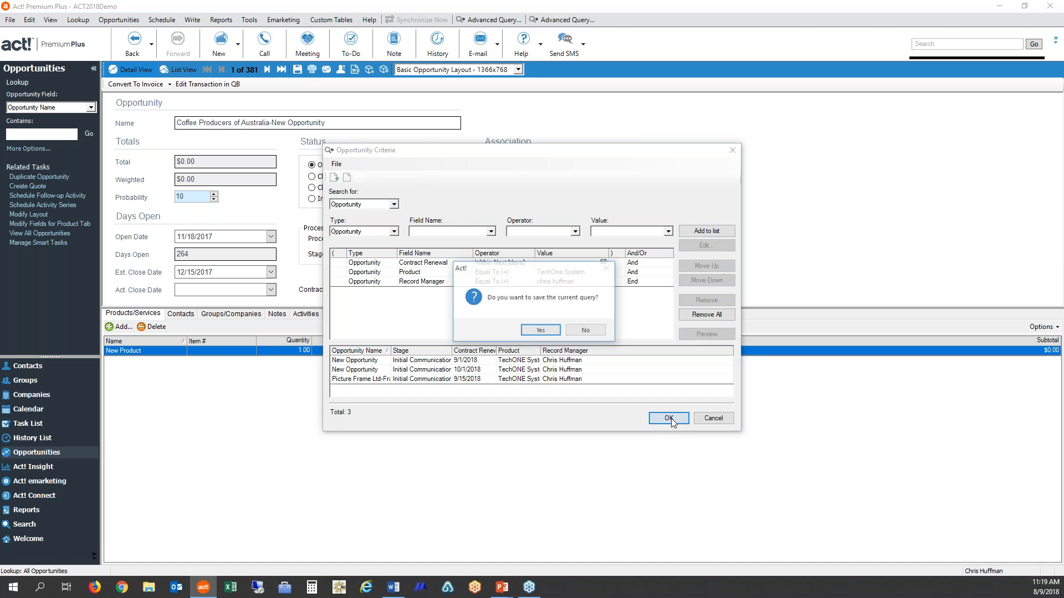
{"action": "left_click", "coordinate": [548, 336]}
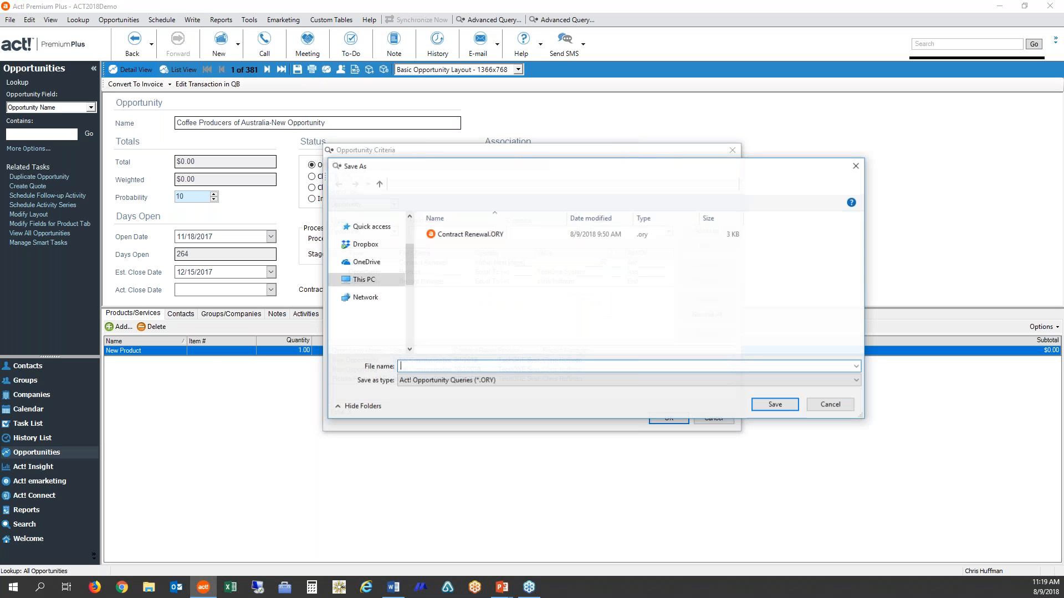
{"action": "type", "text": "C"}
{"action": "key", "text": "BackSpace"}
{"action": "type", "text": "TechOne Contract Renewals"}
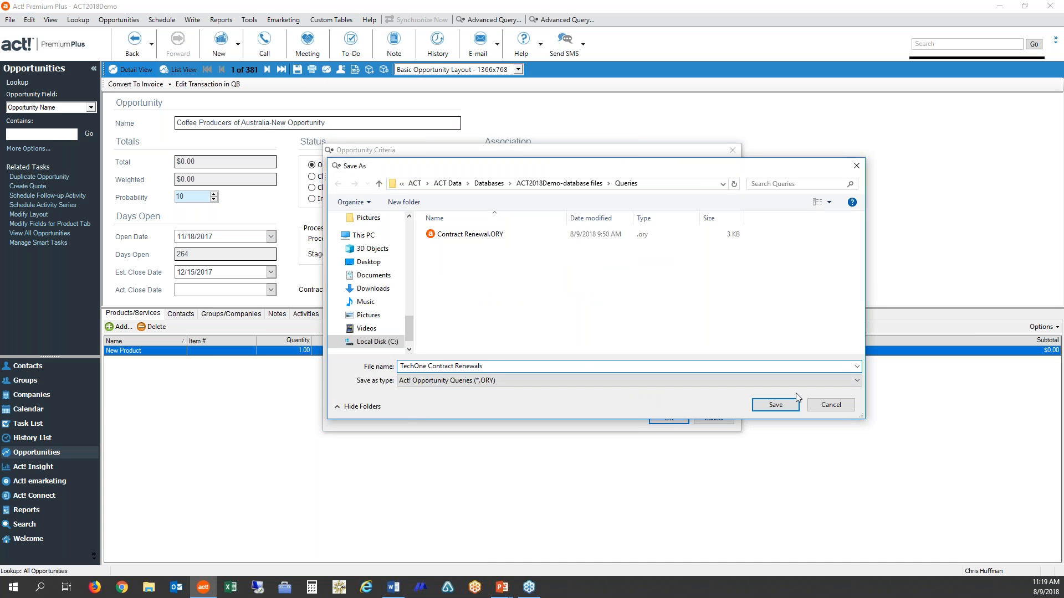
{"action": "left_click", "coordinate": [776, 405]}
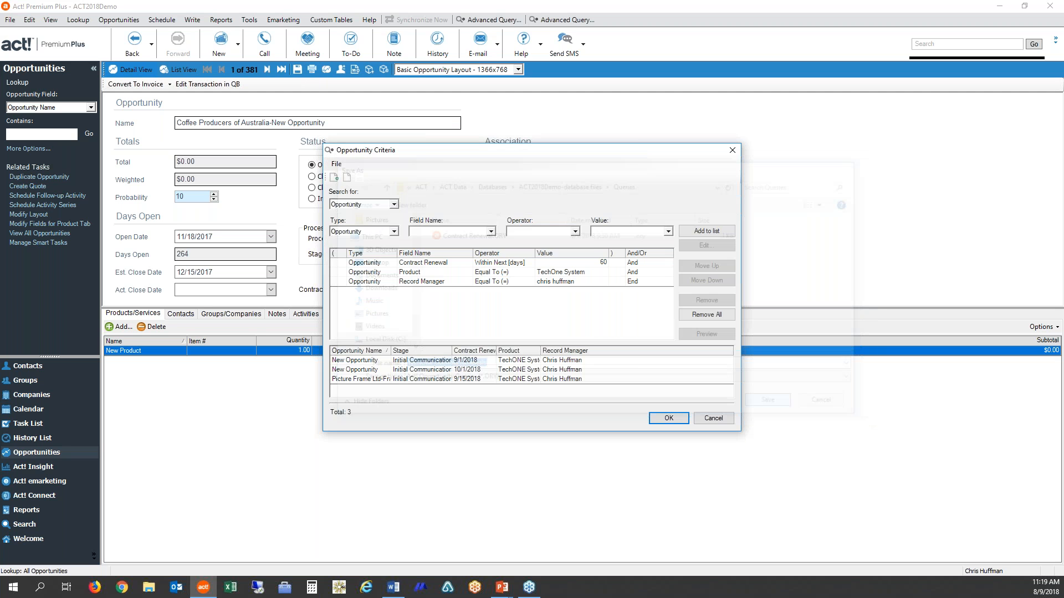
{"action": "left_click", "coordinate": [500, 328]}
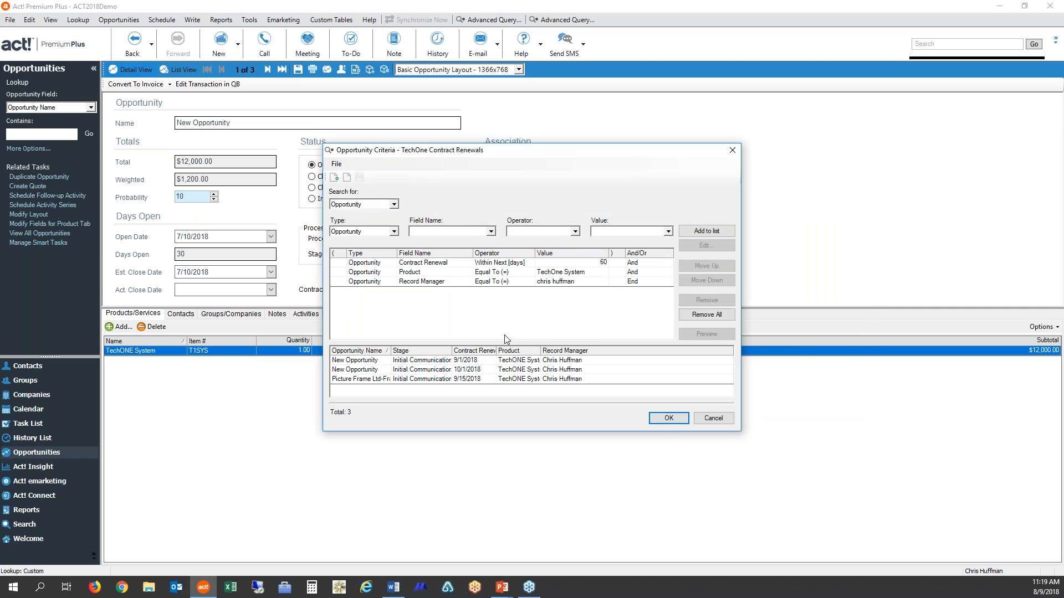
{"action": "left_click", "coordinate": [656, 419]}
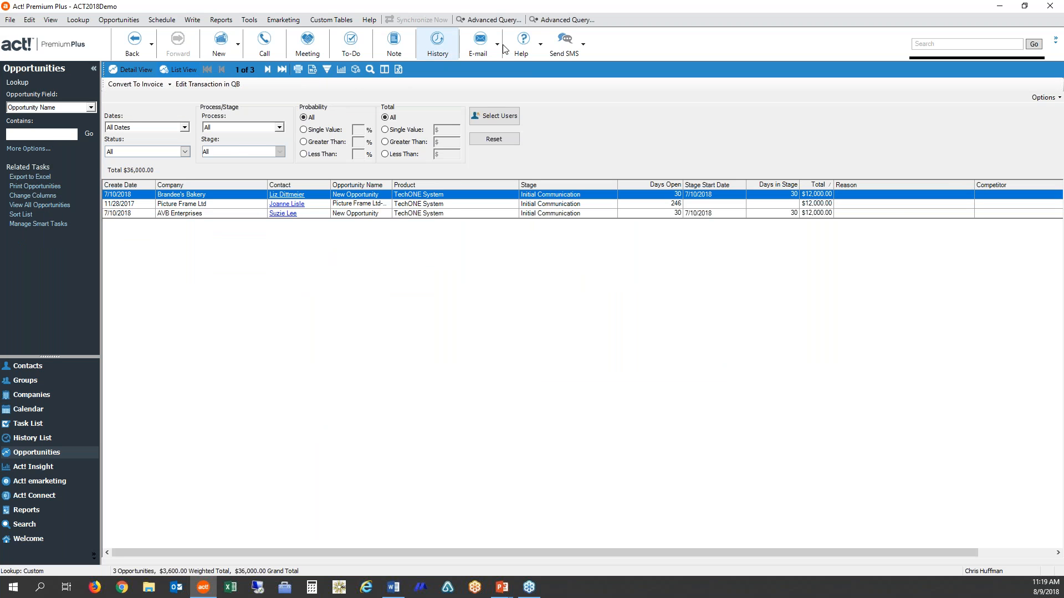
- Look up the saved opportunity queries from a new advanced query, close both without opening one, and reopen the advanced query window
{"action": "left_click", "coordinate": [562, 20]}
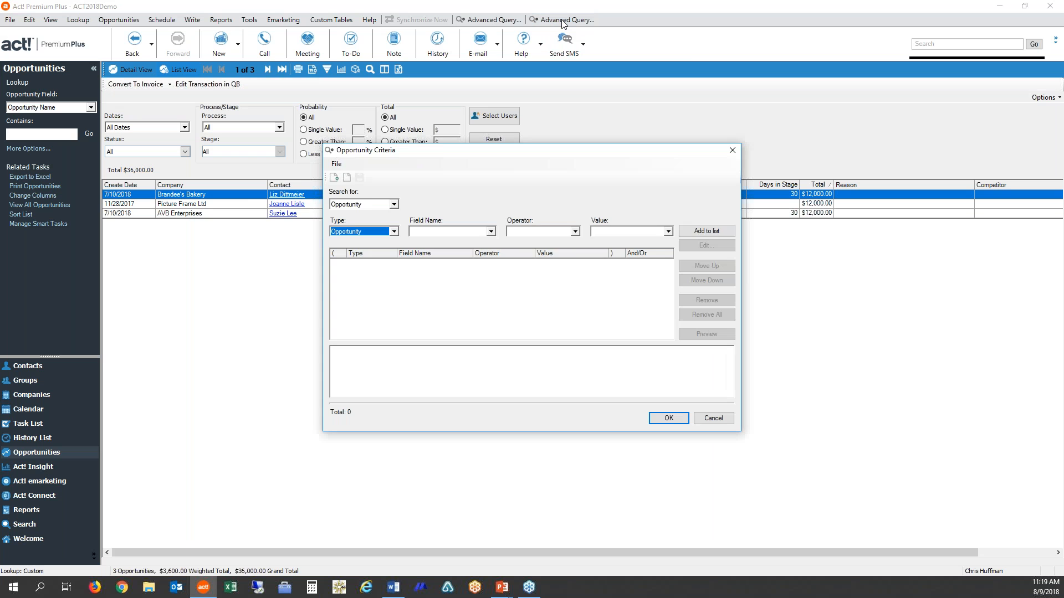
{"action": "left_click", "coordinate": [348, 178]}
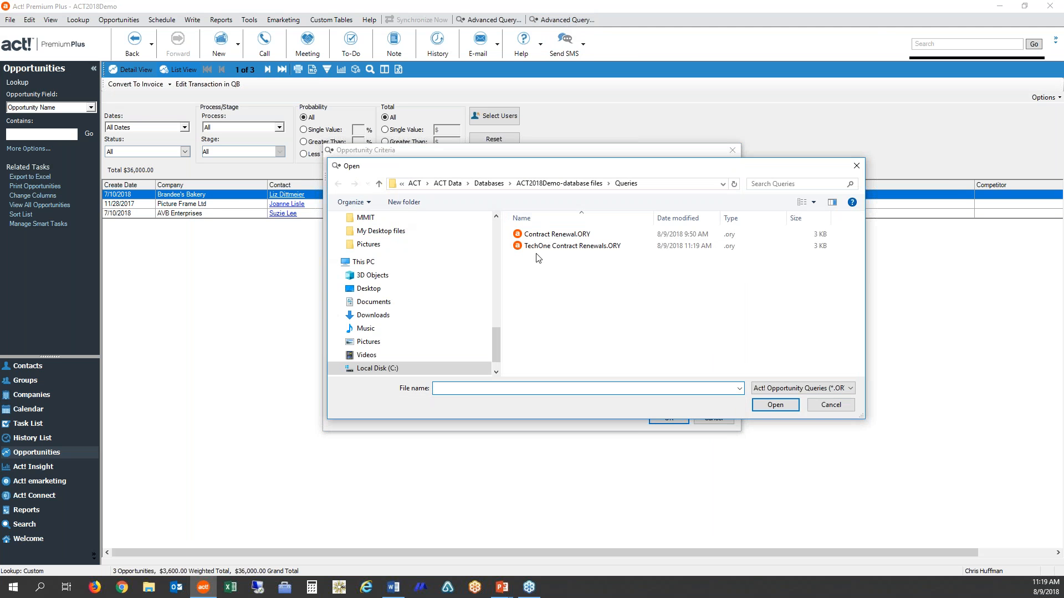
{"action": "left_click", "coordinate": [843, 412]}
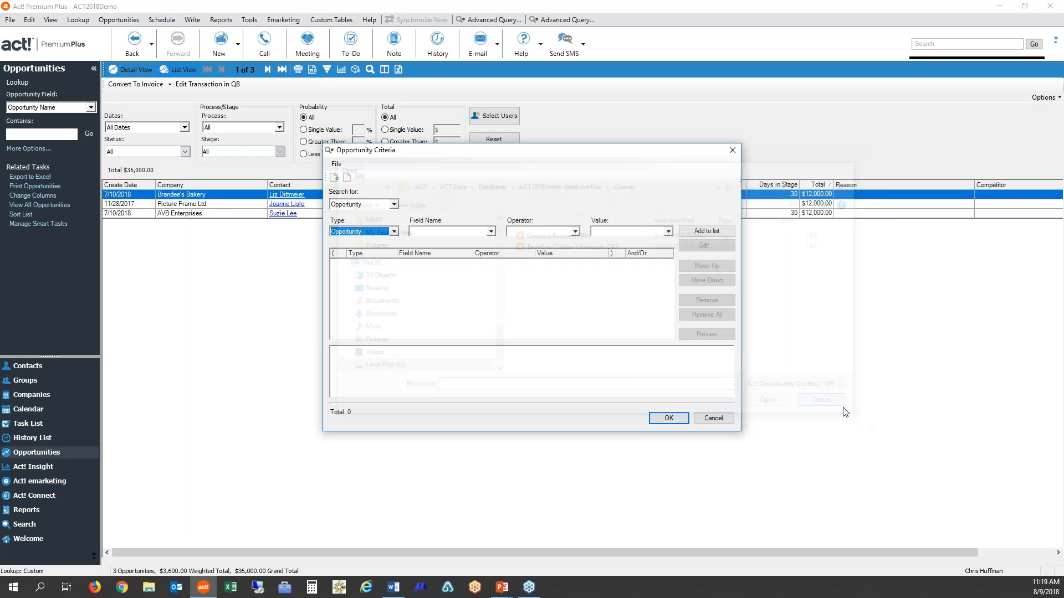
{"action": "left_click", "coordinate": [713, 418]}
{"action": "left_click", "coordinate": [77, 20]}
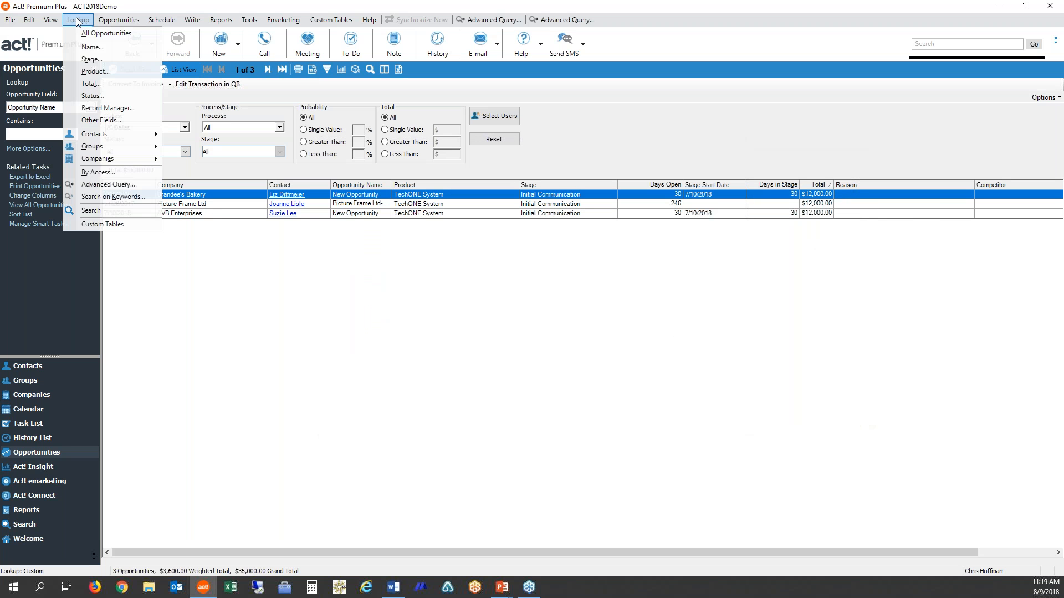
{"action": "left_click", "coordinate": [107, 185]}
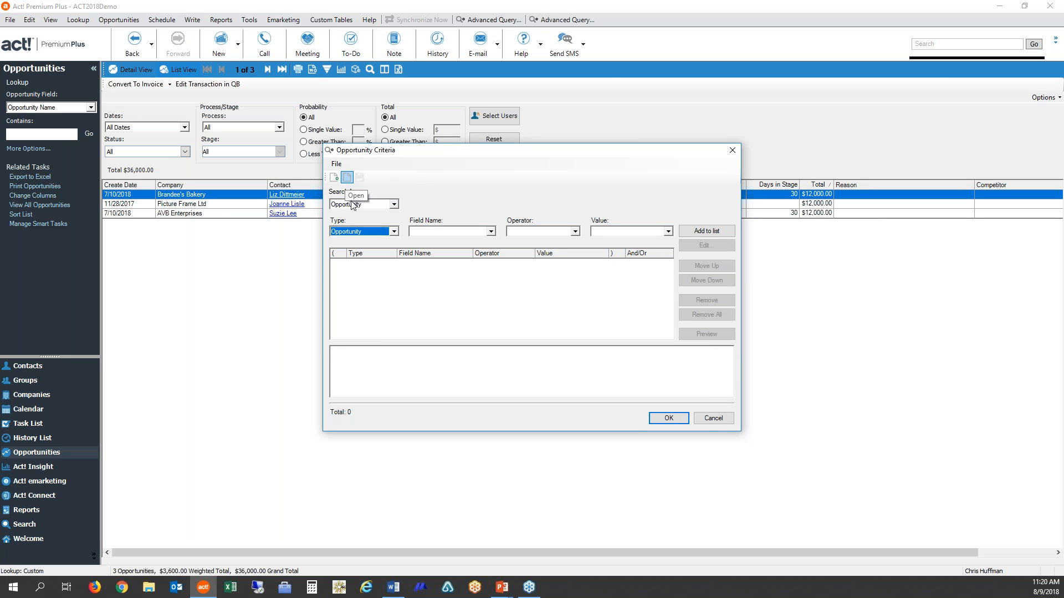
- Cancel the empty opportunity query, switch to the contacts list and start a new advanced query there
{"action": "left_click", "coordinate": [711, 421]}
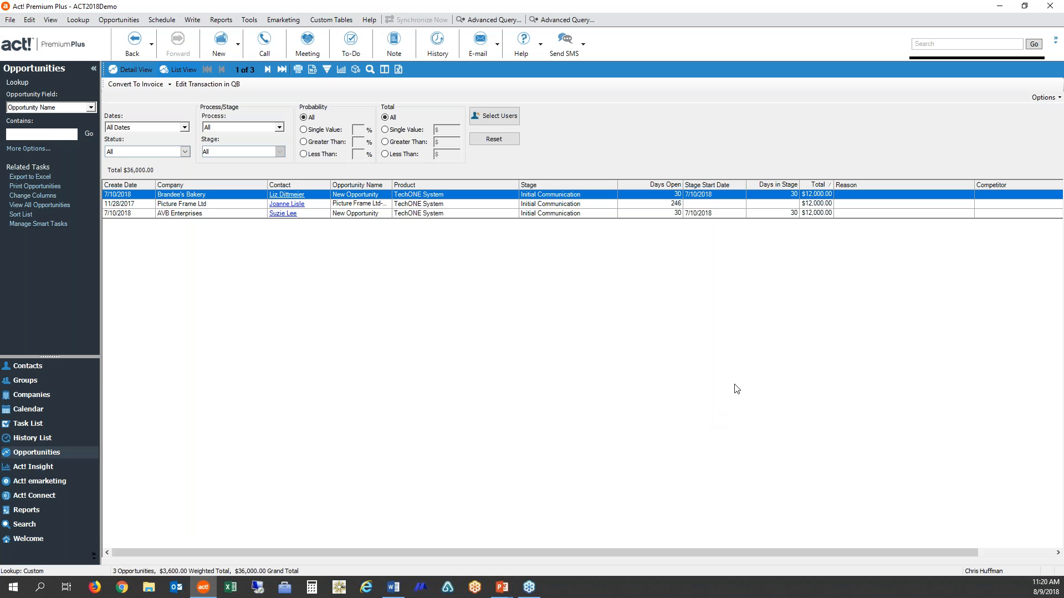
{"action": "left_click", "coordinate": [19, 366]}
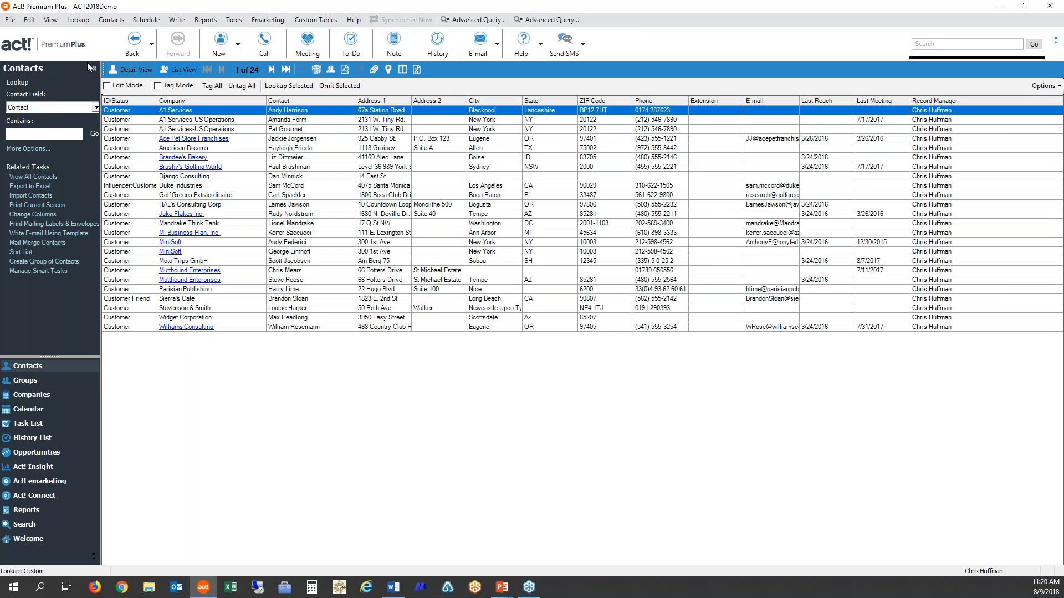
{"action": "left_click", "coordinate": [77, 19]}
{"action": "mouse_move", "coordinate": [128, 296]}
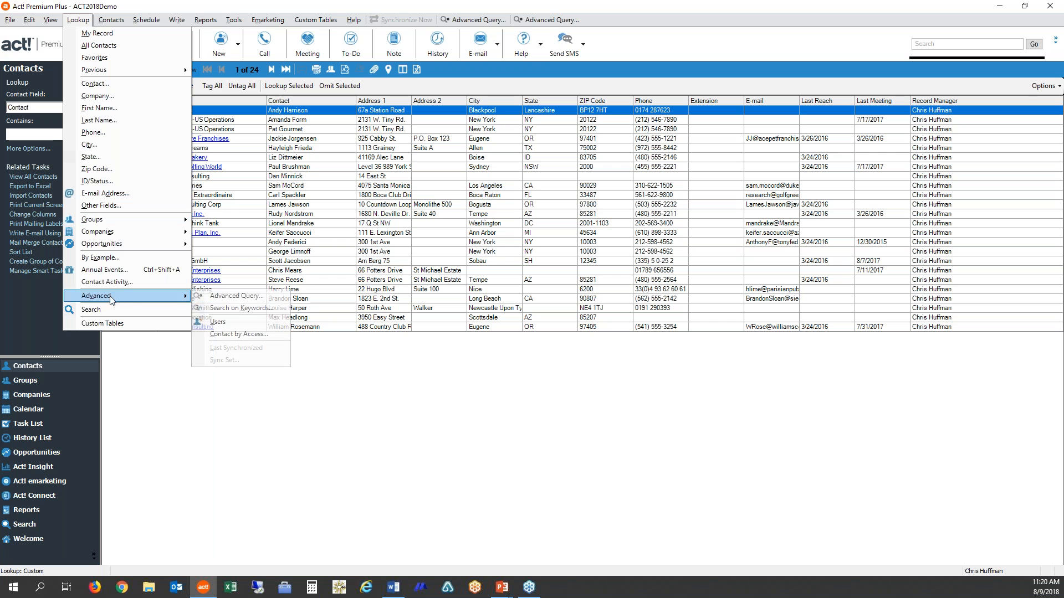
{"action": "left_click", "coordinate": [248, 301]}
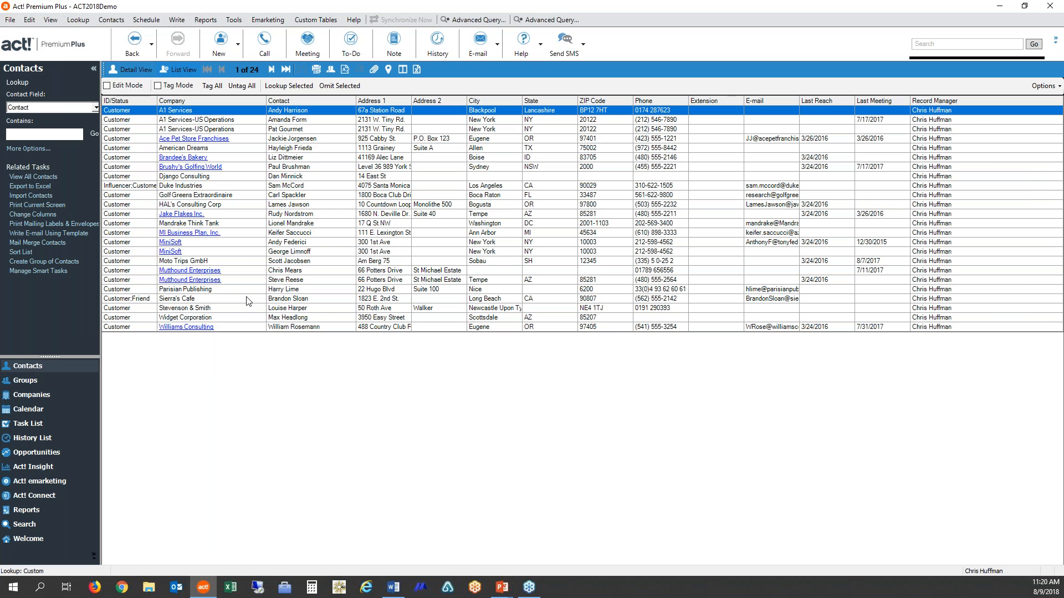
- Add a contact criterion requiring ID/Status to Contain Prospect to the query
{"action": "left_click", "coordinate": [491, 231]}
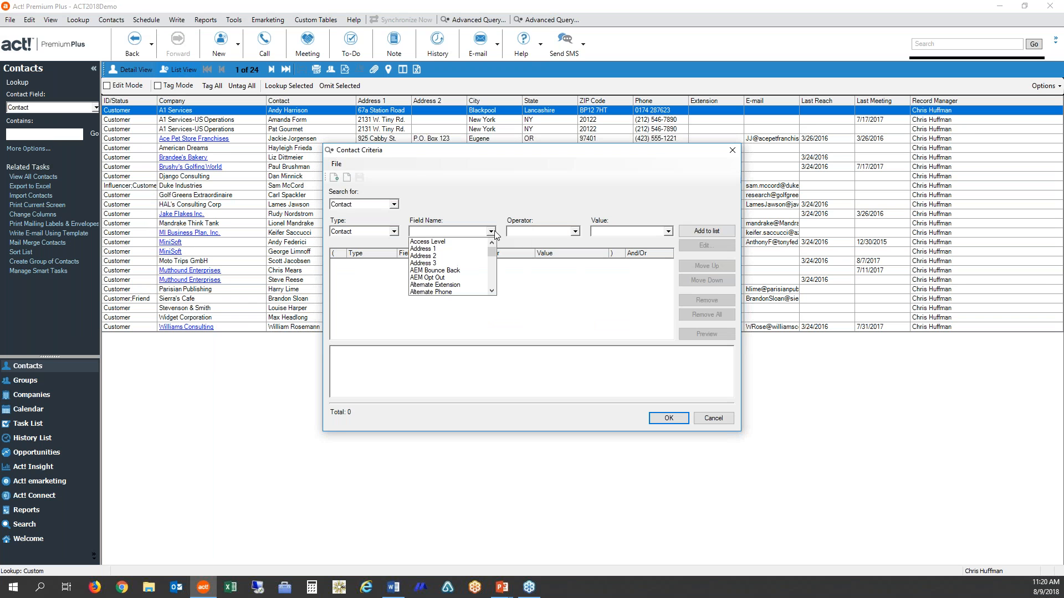
{"action": "key", "text": "i"}
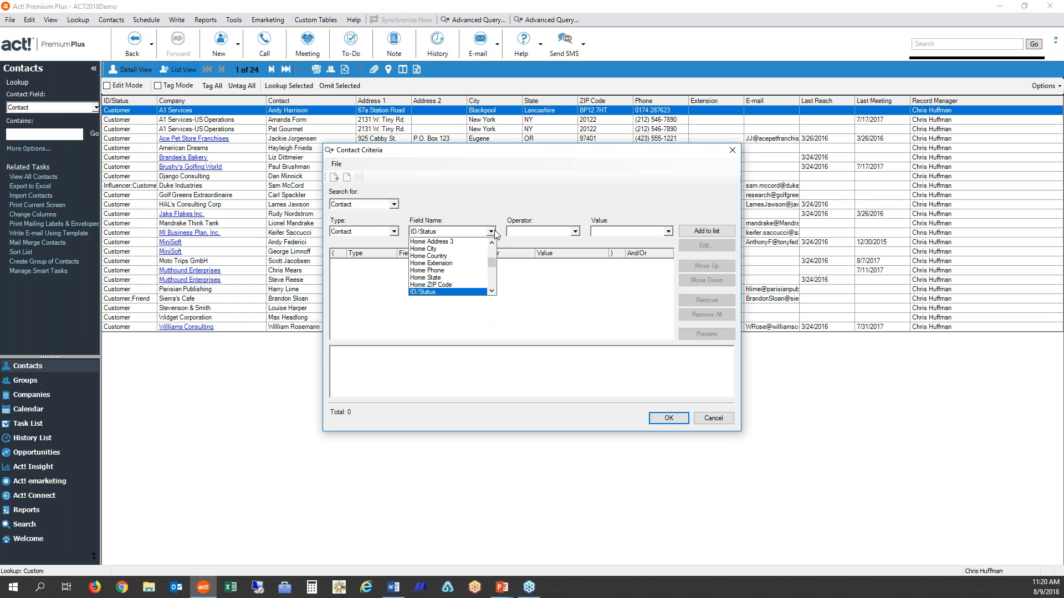
{"action": "left_click", "coordinate": [493, 232]}
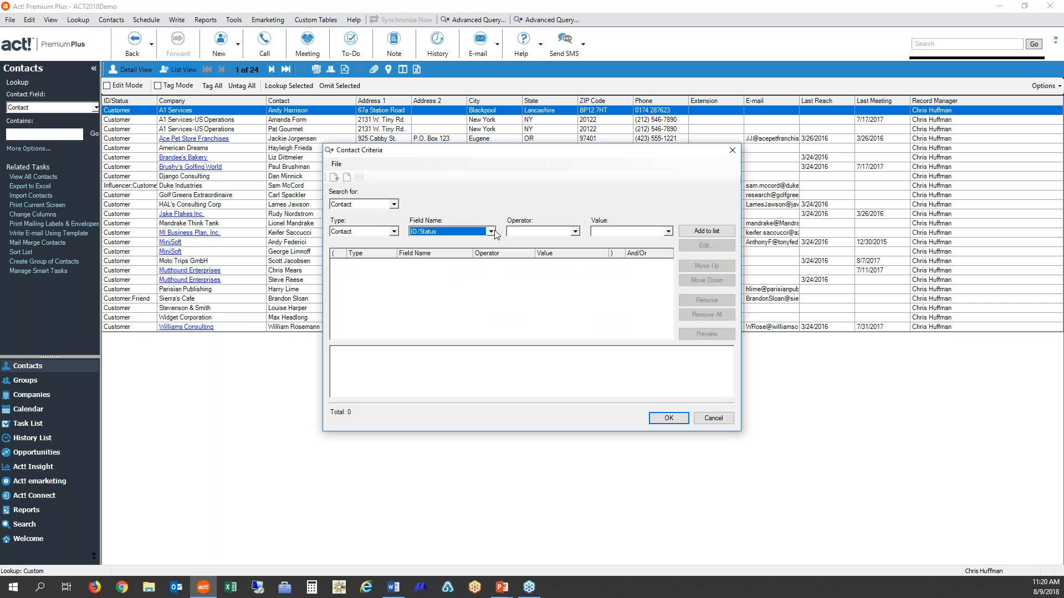
{"action": "left_click", "coordinate": [576, 233]}
{"action": "left_click", "coordinate": [576, 233]}
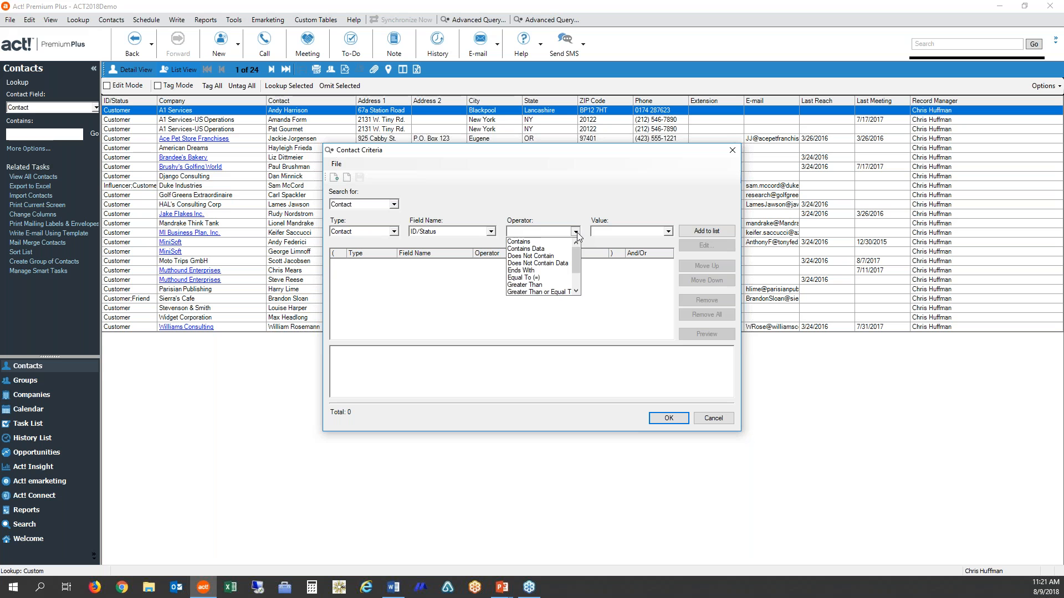
{"action": "left_click", "coordinate": [516, 242]}
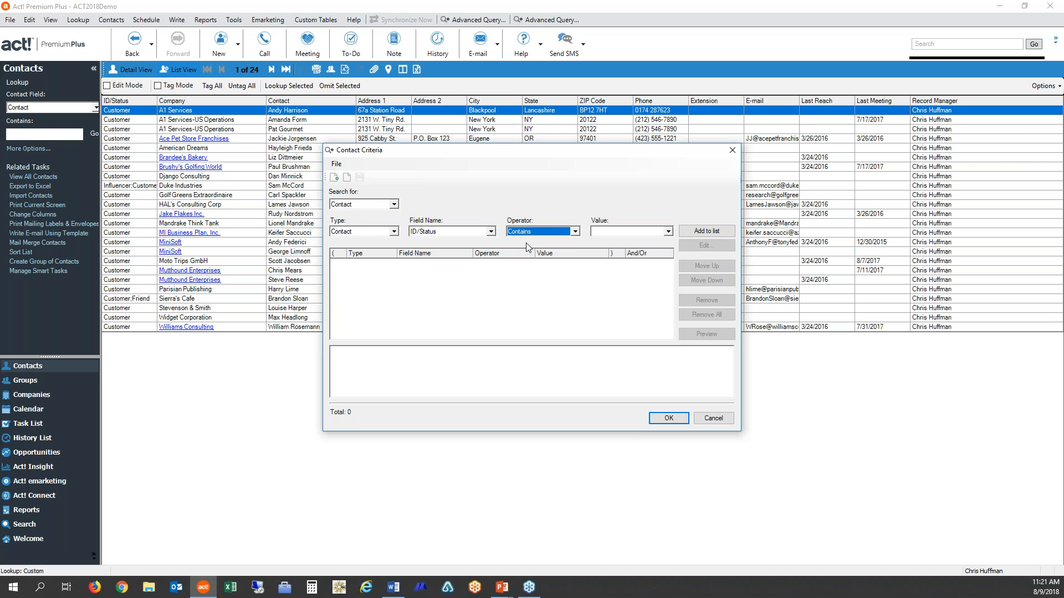
{"action": "left_click", "coordinate": [668, 231]}
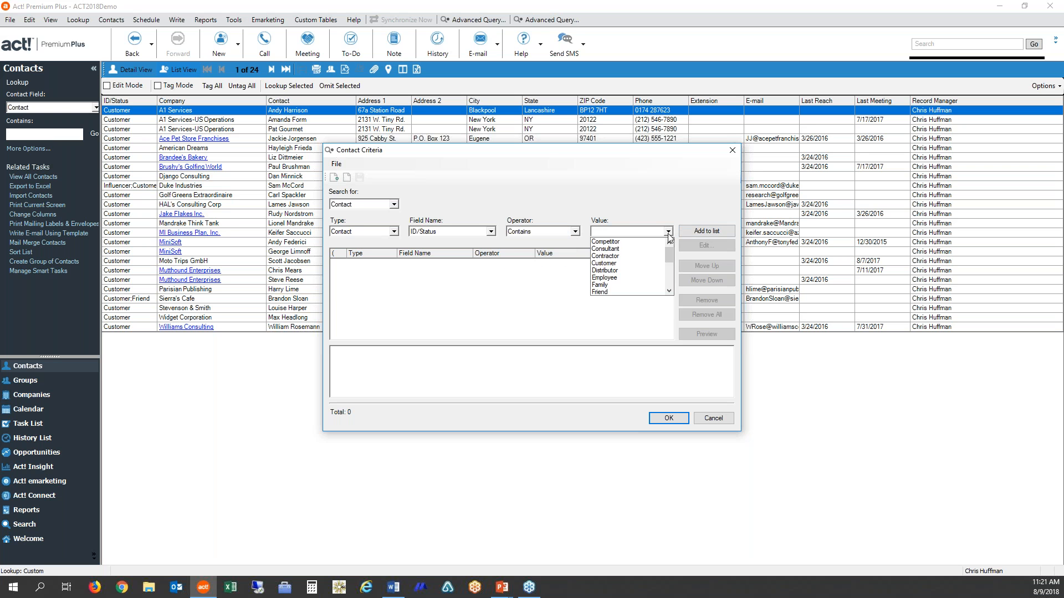
{"action": "left_click_drag", "start_coordinate": [670, 255], "coordinate": [669, 273]}
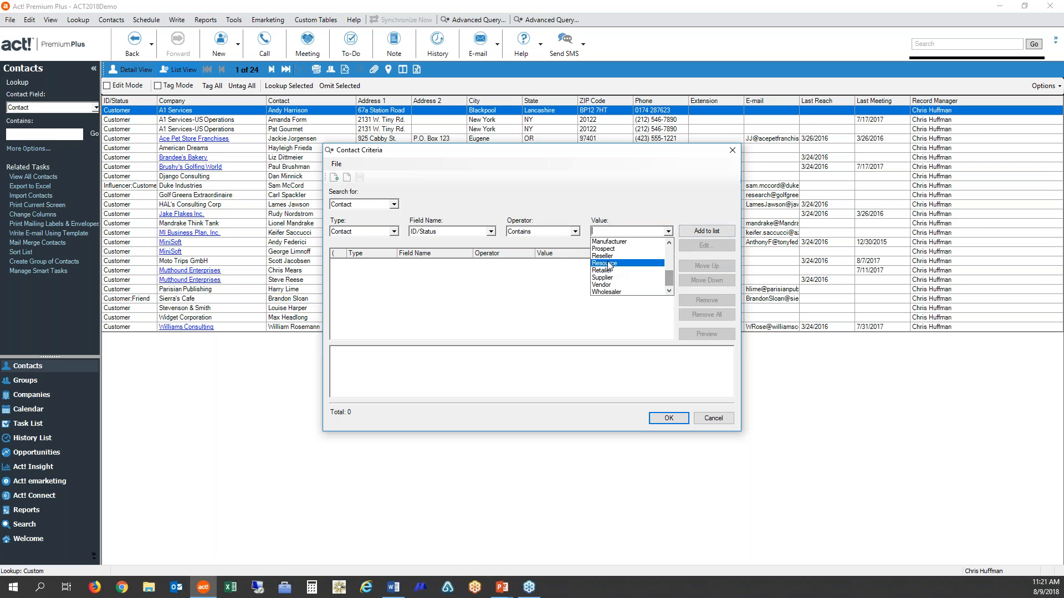
{"action": "left_click", "coordinate": [608, 249]}
{"action": "left_click", "coordinate": [702, 231]}
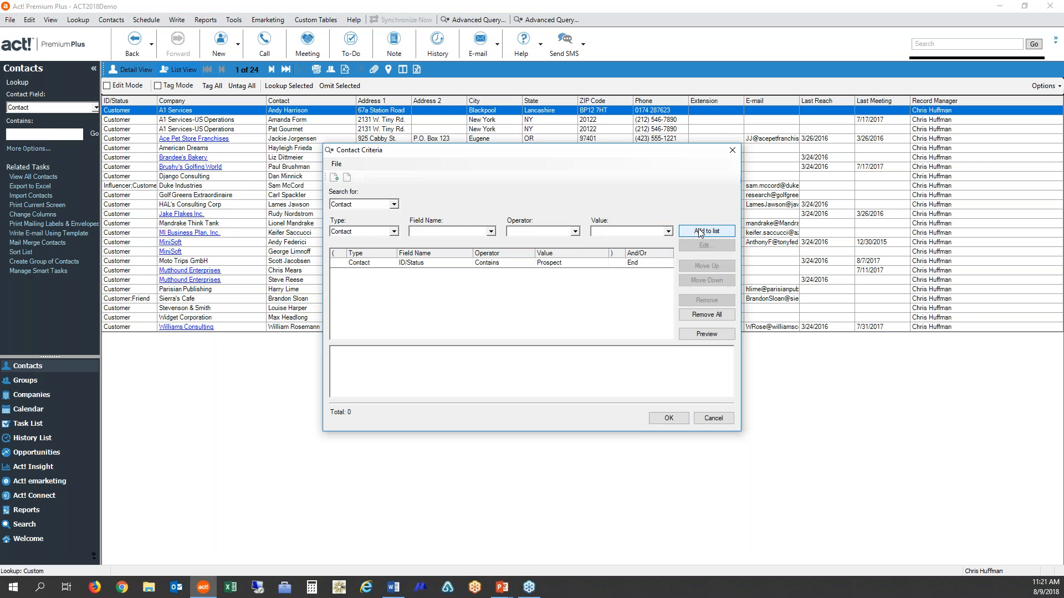
- Add an Opportunity criterion requiring Days Open to be Greater Than or Equal To 60
{"action": "left_click", "coordinate": [492, 232]}
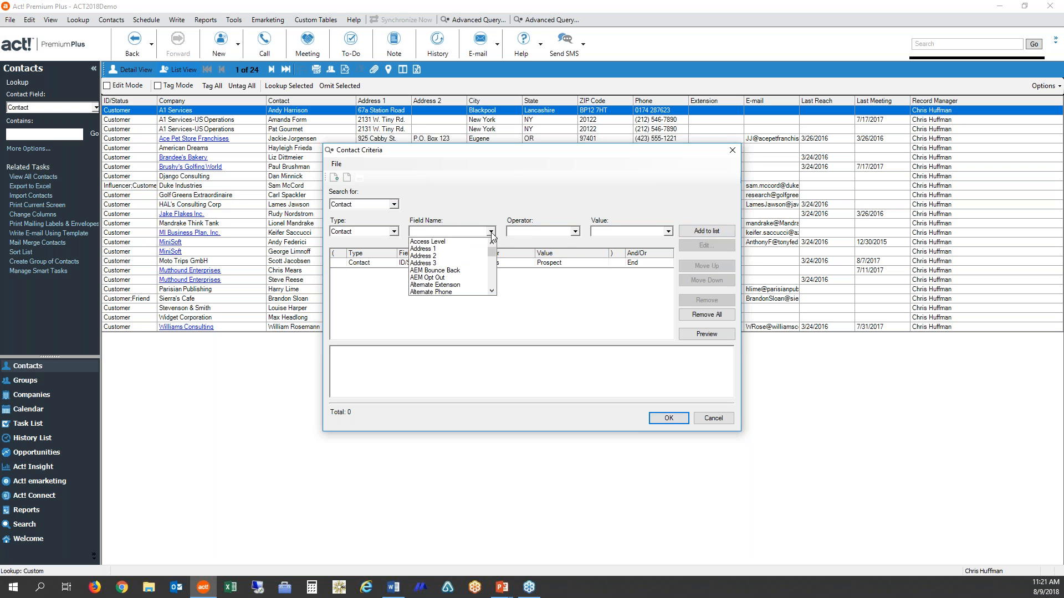
{"action": "left_click", "coordinate": [395, 233]}
{"action": "left_click", "coordinate": [395, 233]}
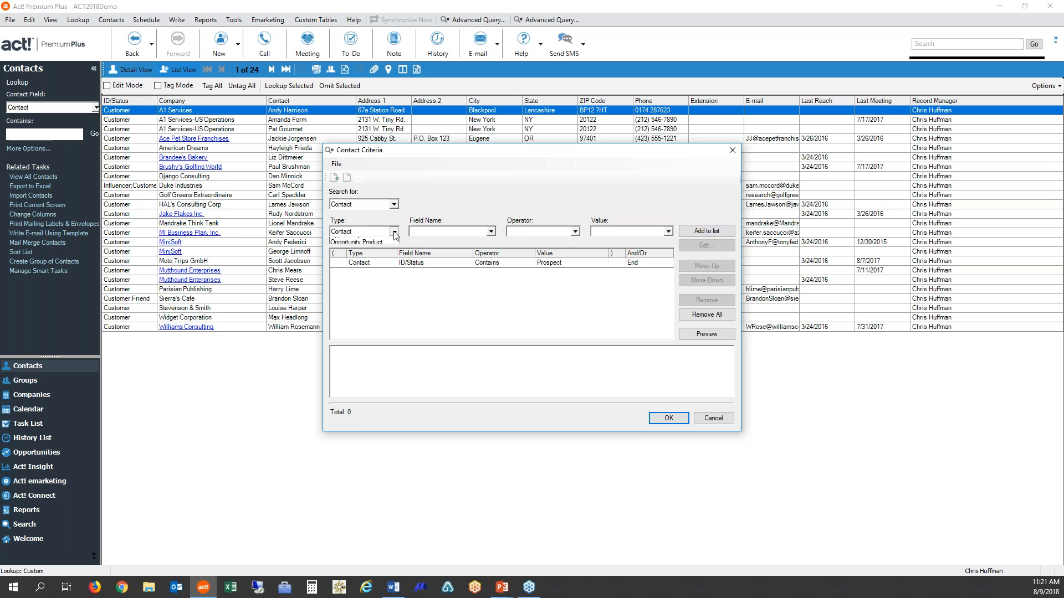
{"action": "left_click", "coordinate": [376, 249]}
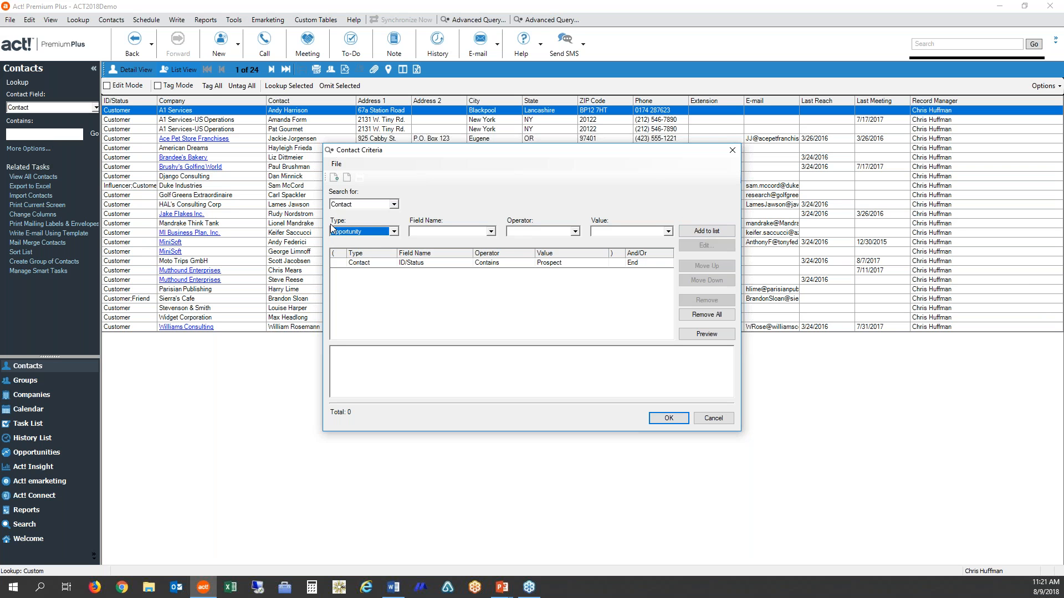
{"action": "left_click", "coordinate": [491, 232]}
{"action": "key", "text": "d"}
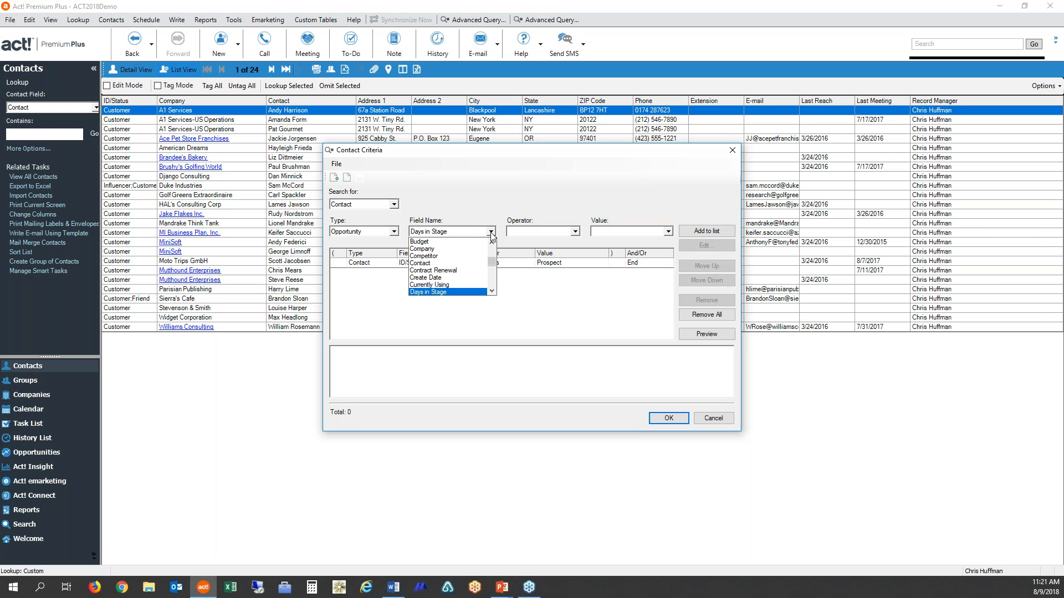
{"action": "left_click", "coordinate": [492, 292]}
{"action": "left_click", "coordinate": [446, 290]}
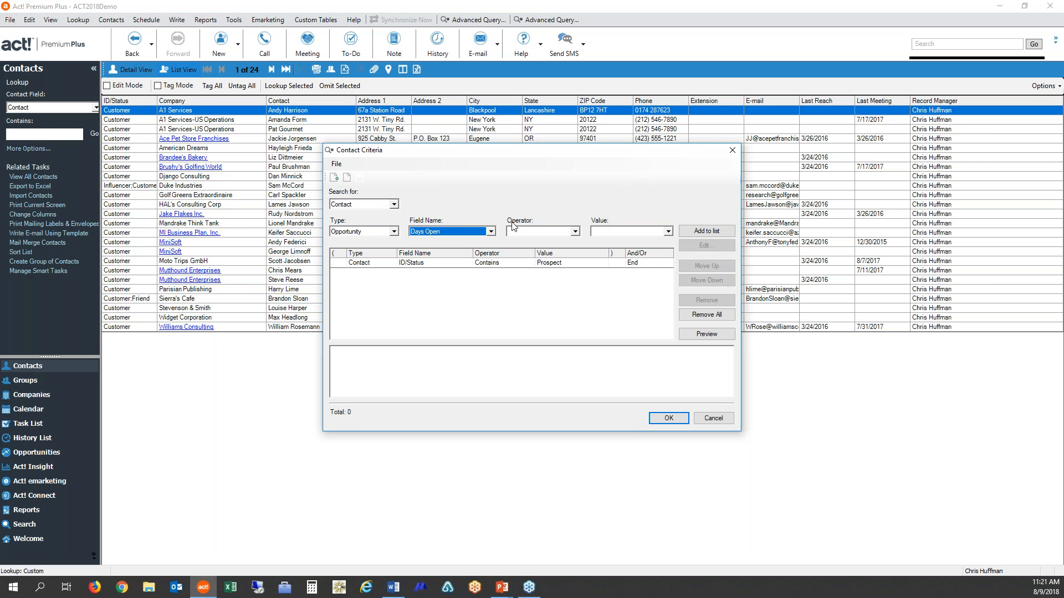
{"action": "left_click", "coordinate": [574, 232]}
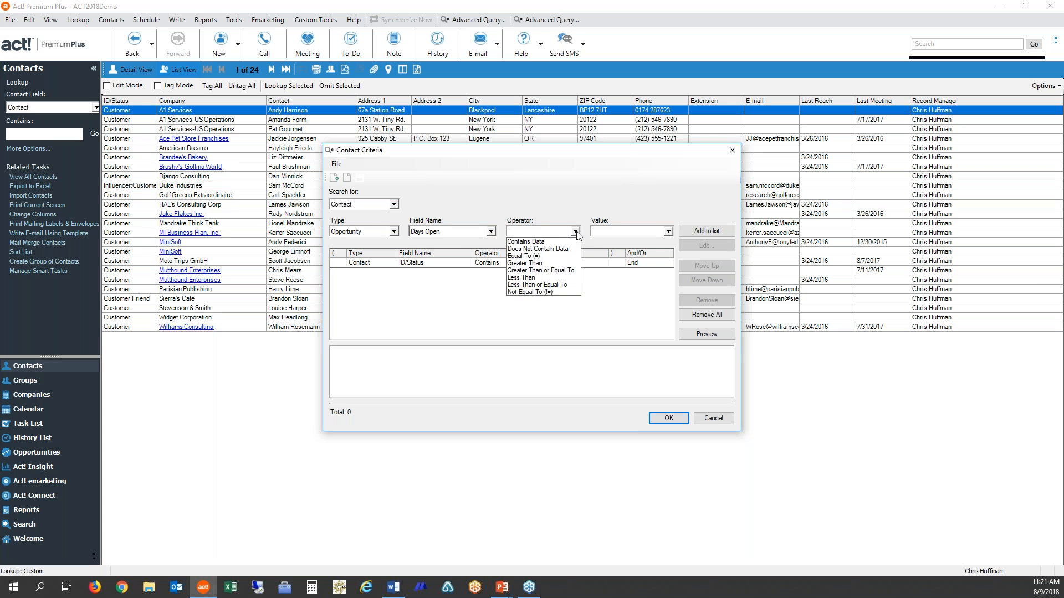
{"action": "left_click", "coordinate": [570, 271]}
{"action": "left_click", "coordinate": [606, 229]}
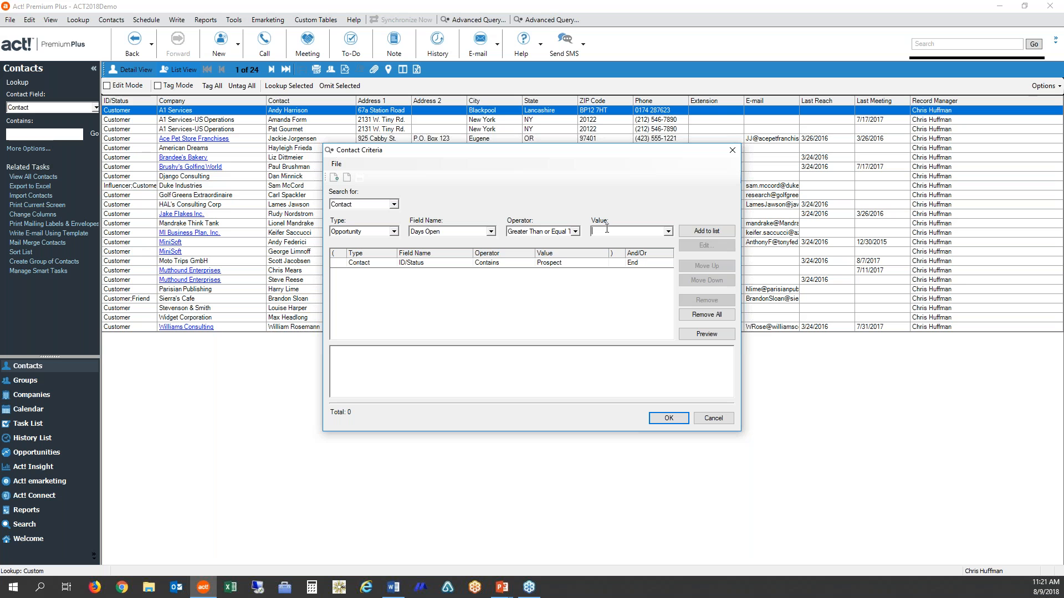
{"action": "type", "text": "60"}
{"action": "left_click", "coordinate": [709, 236]}
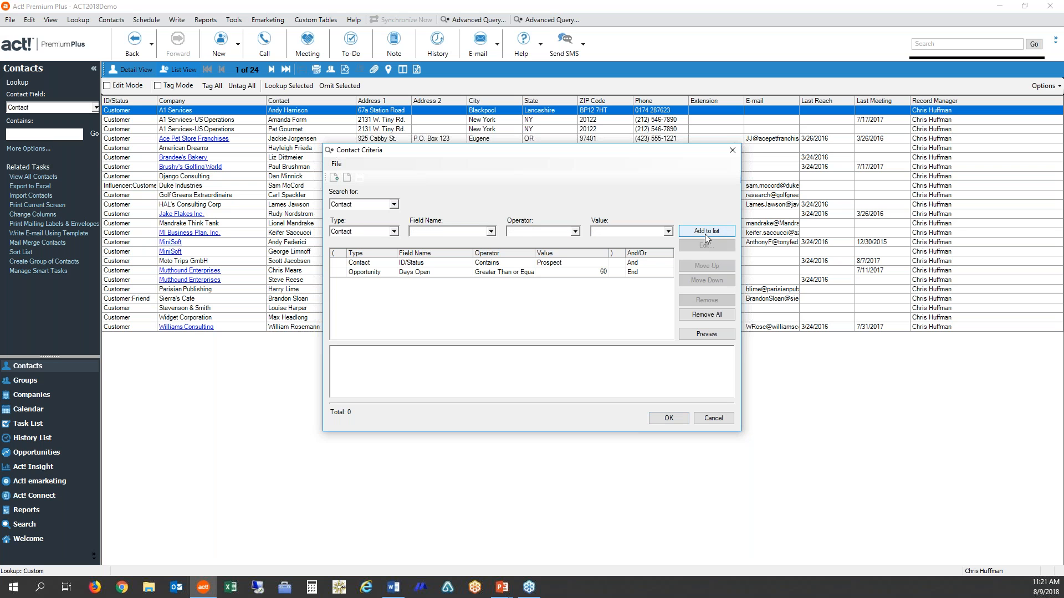
- Add an Opportunity Product criterion requiring Name to be Equal To TechOne System, and preview the matching contacts
{"action": "left_click", "coordinate": [394, 232]}
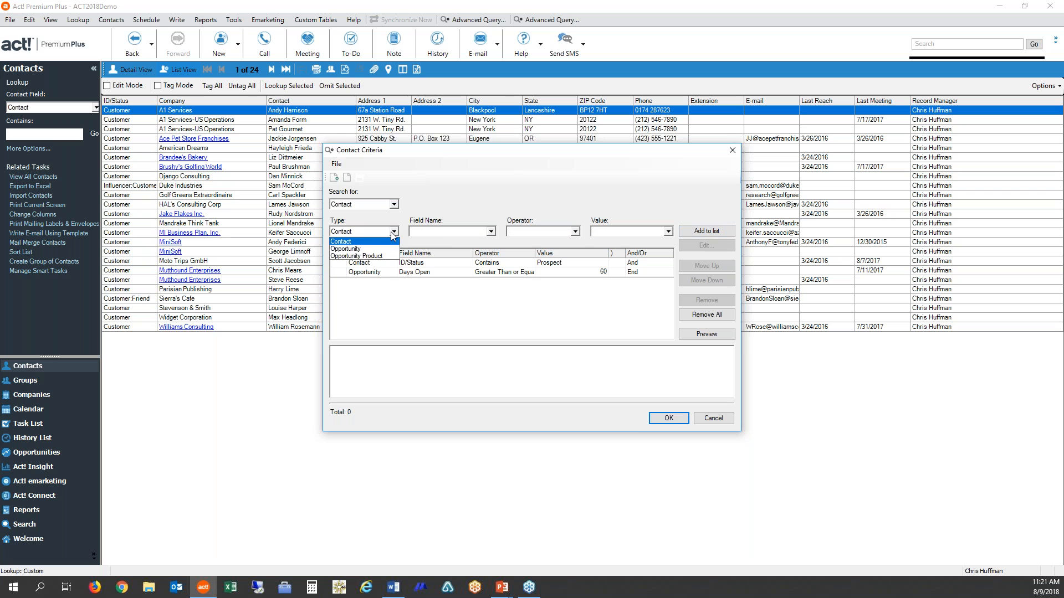
{"action": "left_click", "coordinate": [380, 257]}
{"action": "left_click", "coordinate": [492, 232]}
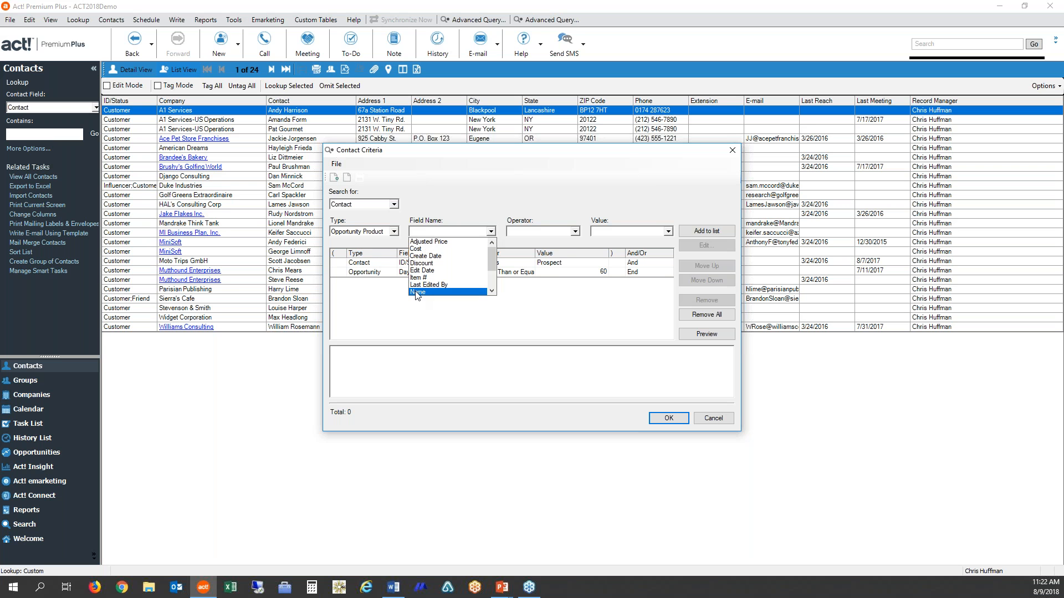
{"action": "left_click", "coordinate": [418, 292]}
{"action": "left_click", "coordinate": [575, 232]}
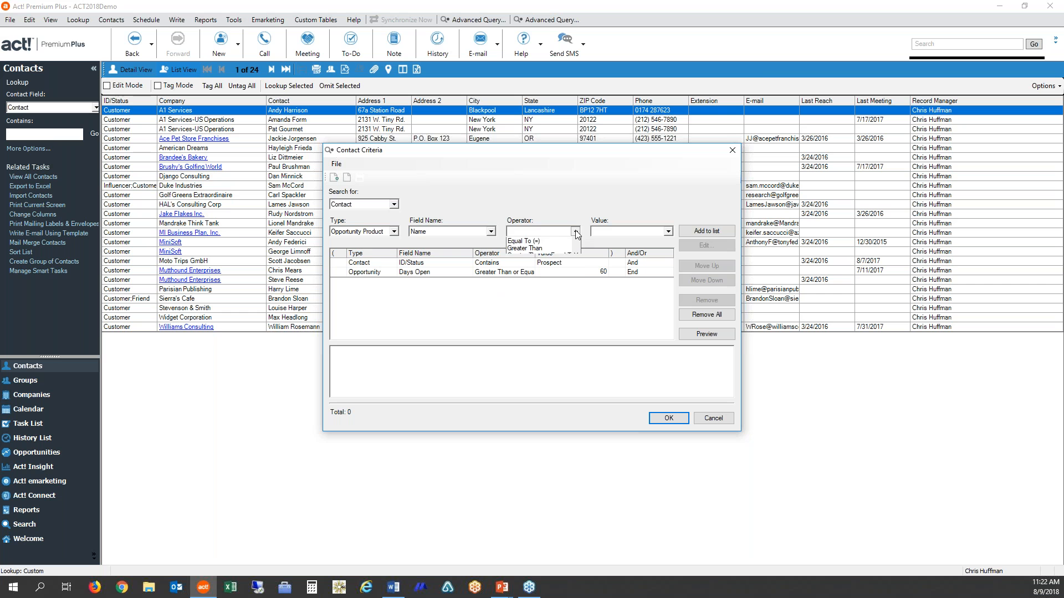
{"action": "left_click", "coordinate": [538, 277]}
{"action": "left_click", "coordinate": [598, 232]}
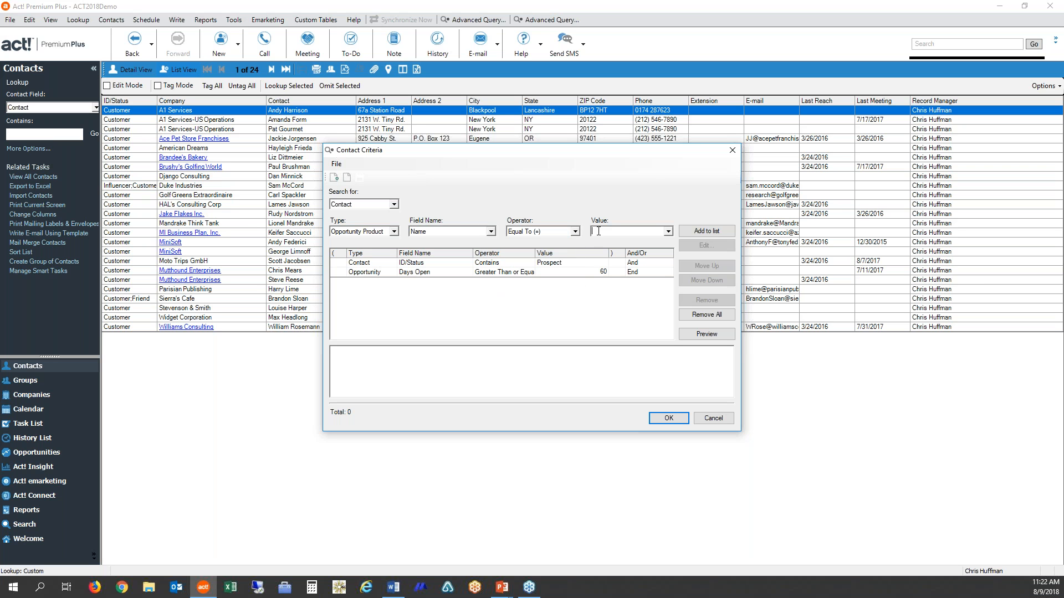
{"action": "type", "text": "TechOne em"}
{"action": "left_click", "coordinate": [716, 232]}
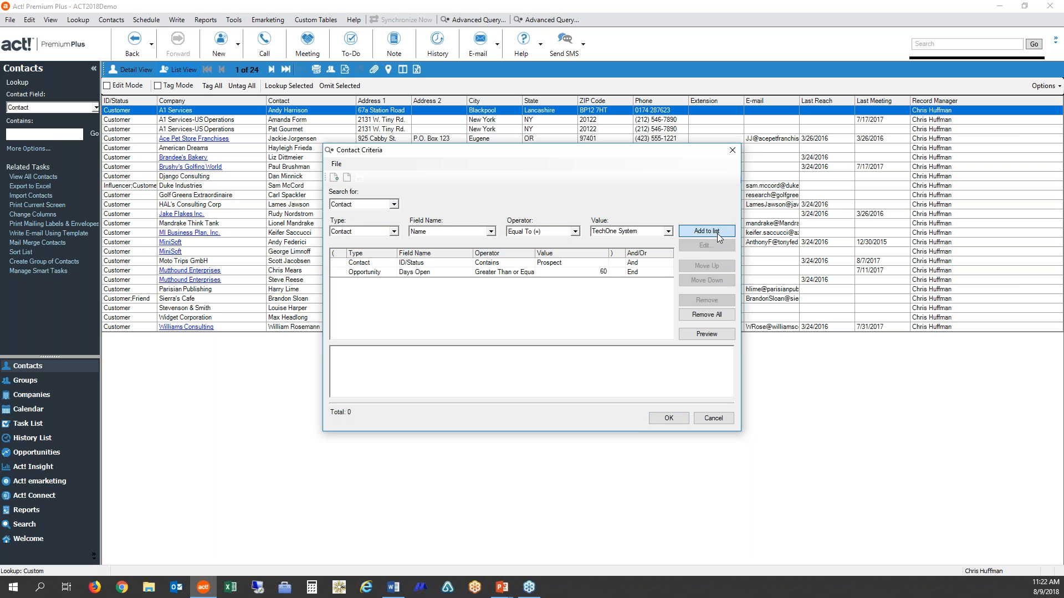
{"action": "left_click", "coordinate": [719, 335]}
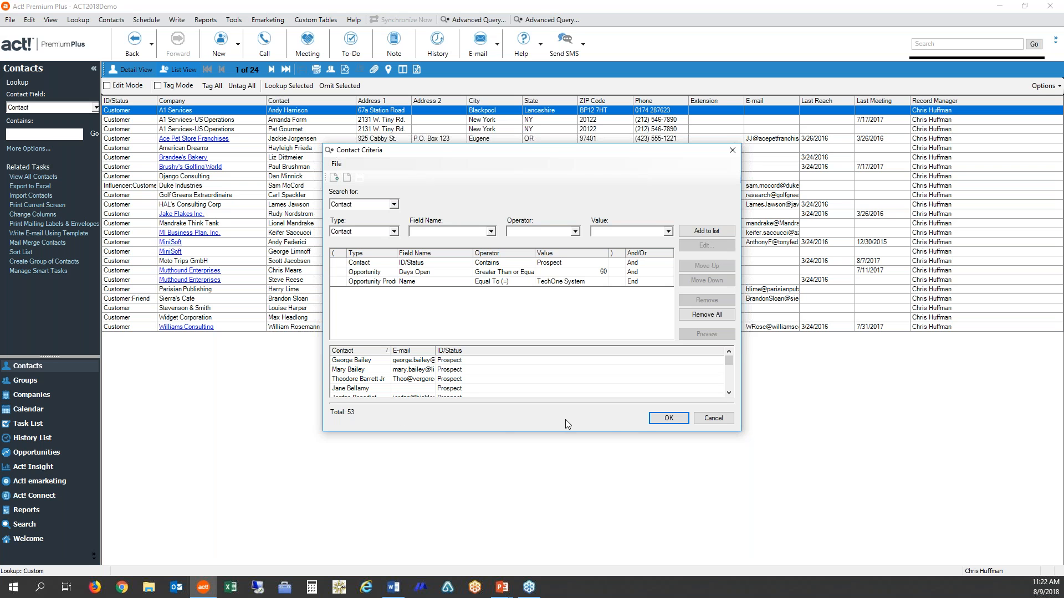
- Save the query as TechOne System Promotion contacts and run it, replacing the current contact lookup
{"action": "left_click", "coordinate": [668, 419]}
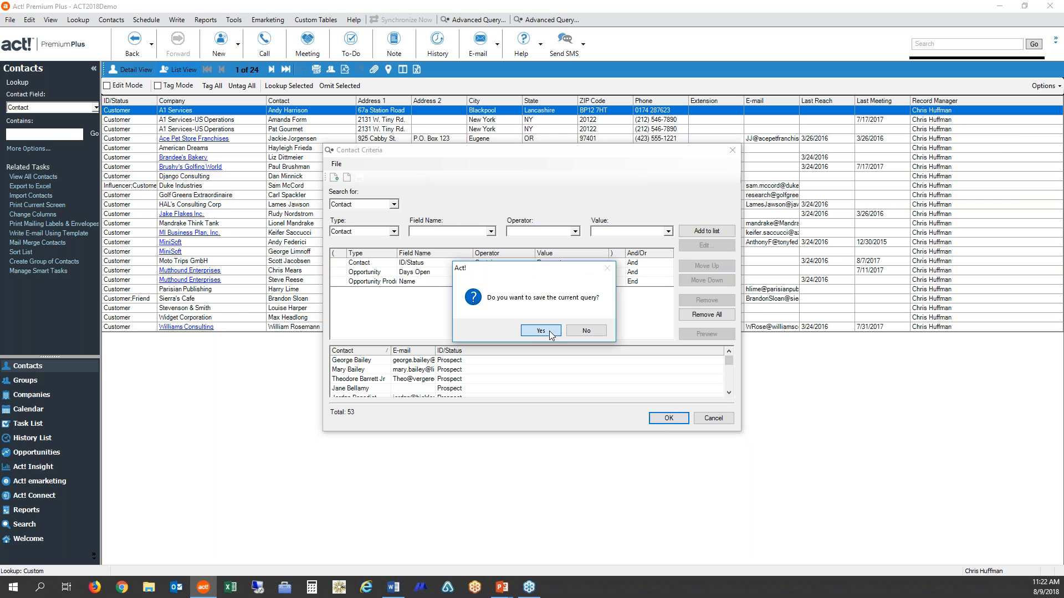
{"action": "left_click", "coordinate": [550, 334]}
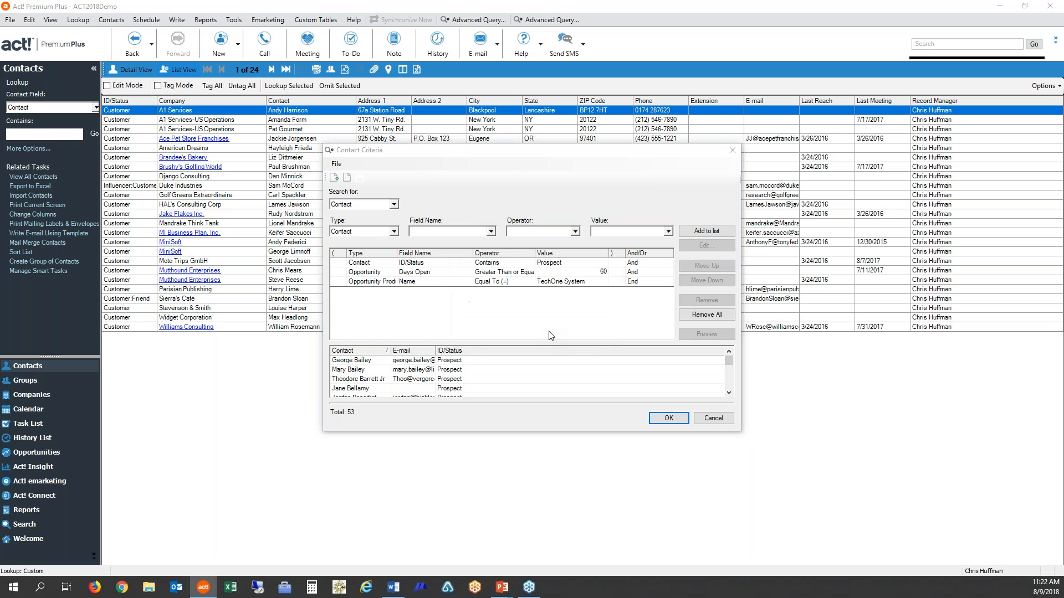
{"action": "type", "text": "TechOne"}
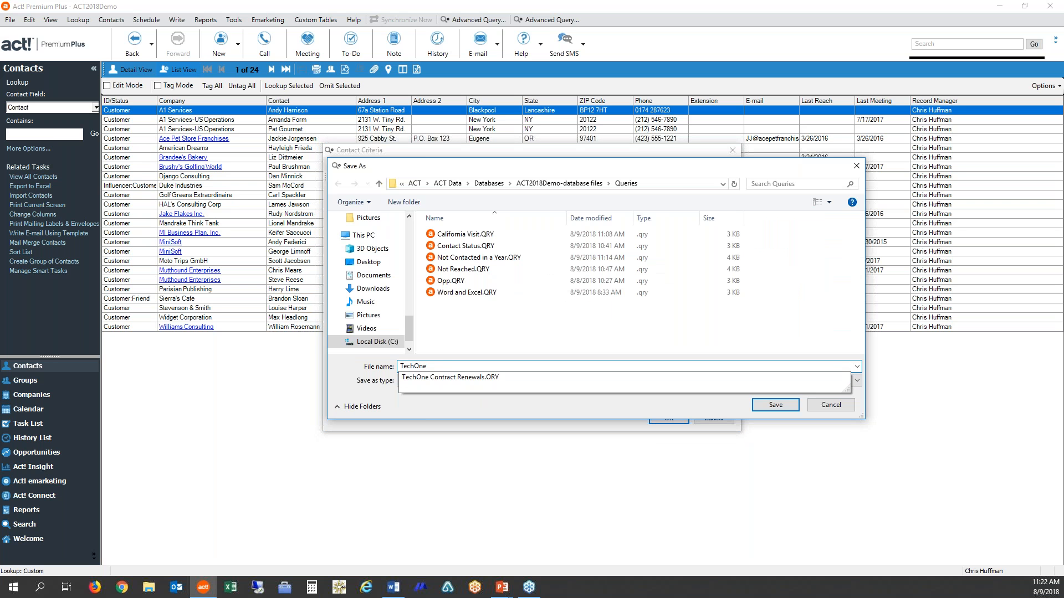
{"action": "type", "text": " System Promo"}
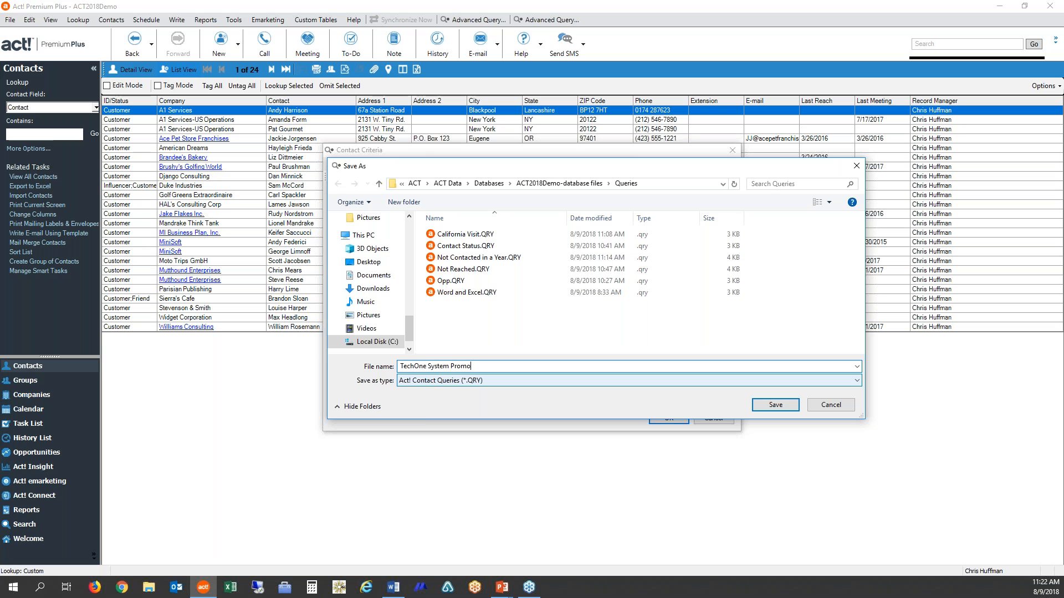
{"action": "type", "text": "tion contacts"}
{"action": "left_click", "coordinate": [774, 405]}
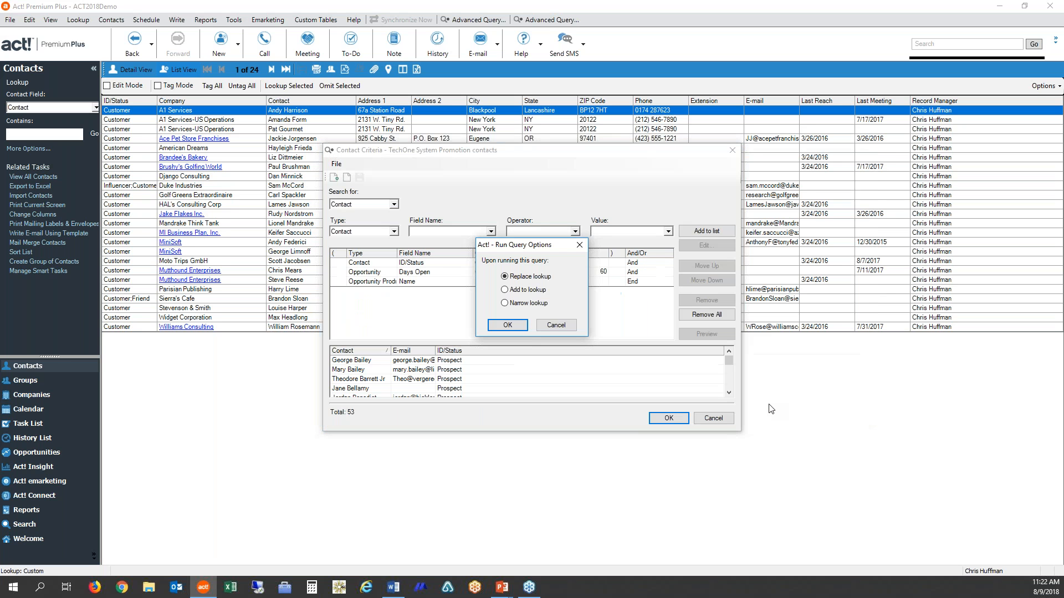
{"action": "left_click", "coordinate": [508, 326]}
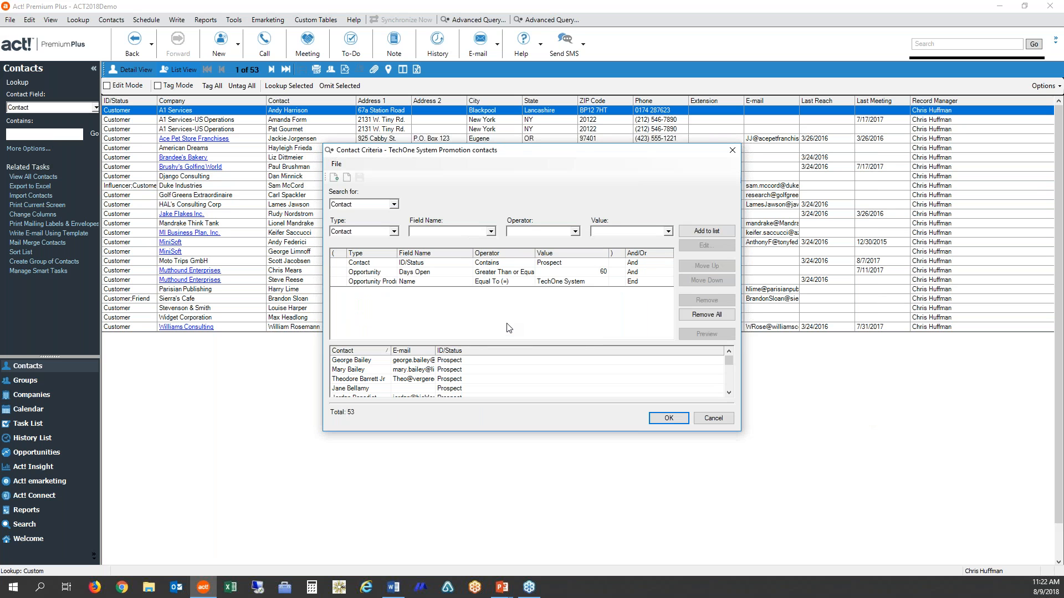
{"action": "key", "text": "Return"}
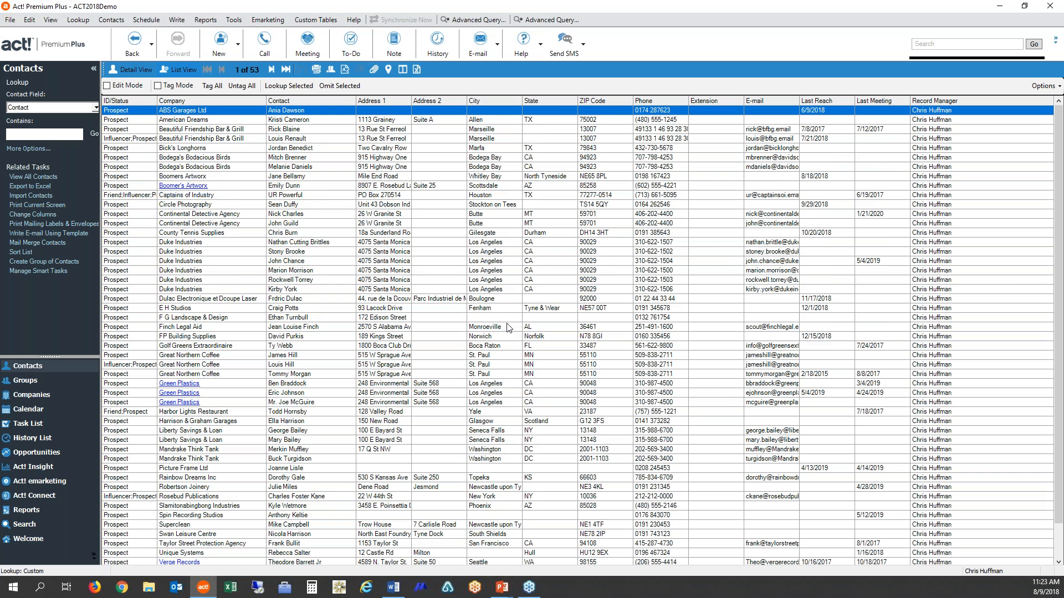
- Save the current contact lookup as a new group named Emarketing
{"action": "left_click", "coordinate": [74, 24]}
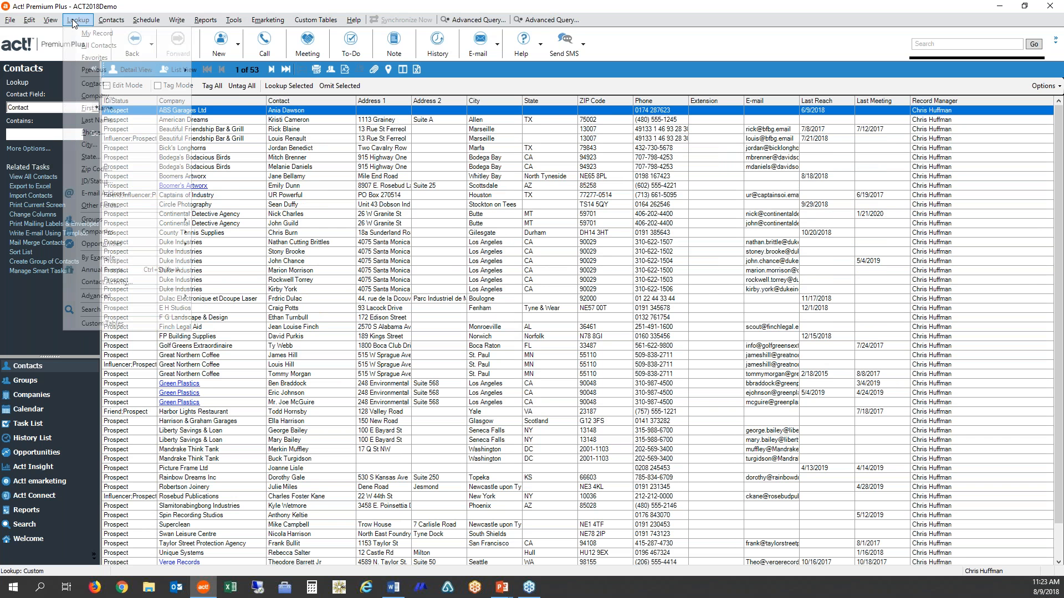
{"action": "mouse_move", "coordinate": [97, 220]}
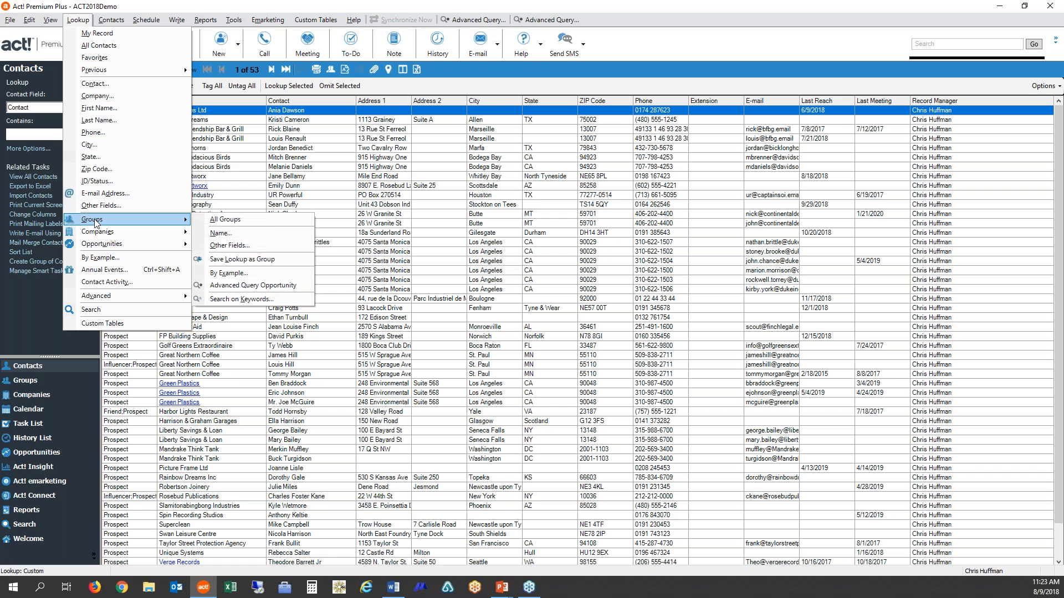
{"action": "left_click", "coordinate": [276, 260]}
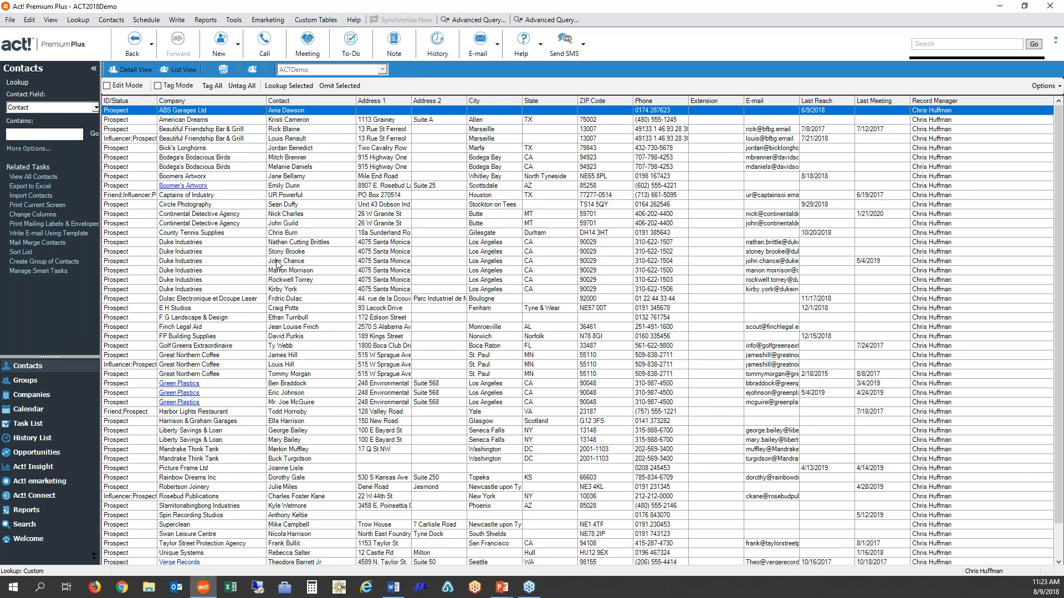
{"action": "key", "text": "Insert"}
{"action": "type", "text": "Em"}
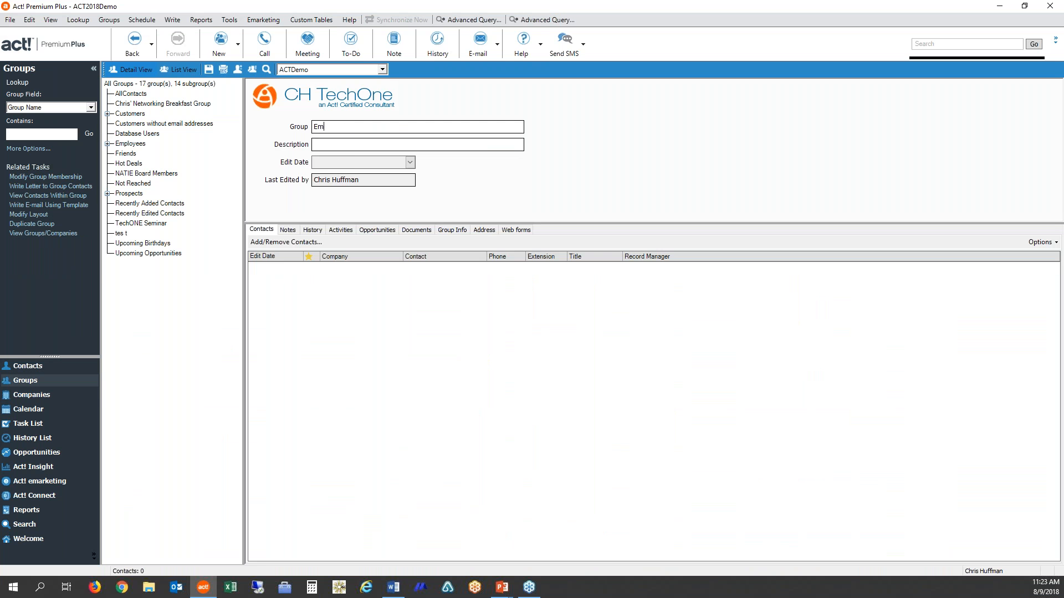
{"action": "type", "text": "arketing"}
- Store the Emarketing group with the looked-up prospects as its members and return to the contact list
{"action": "left_click", "coordinate": [300, 244]}
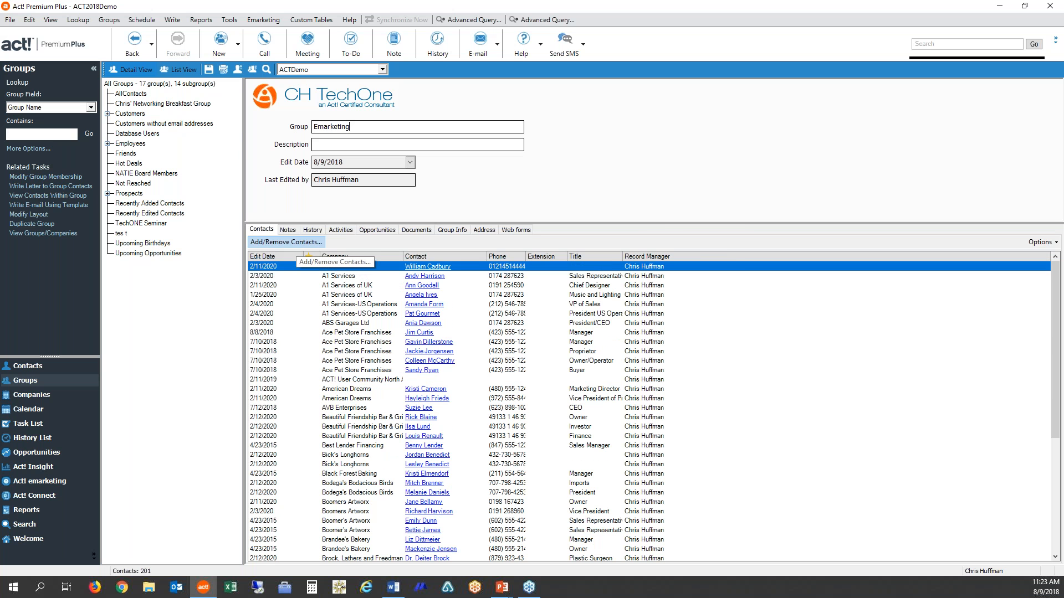
{"action": "left_click", "coordinate": [624, 395]}
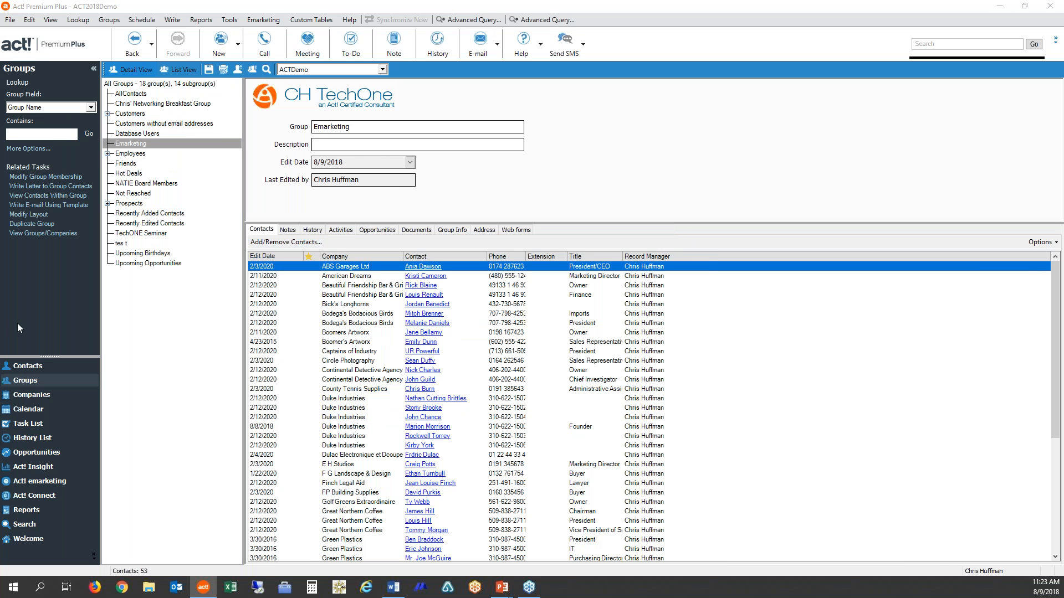
{"action": "left_click", "coordinate": [28, 365]}
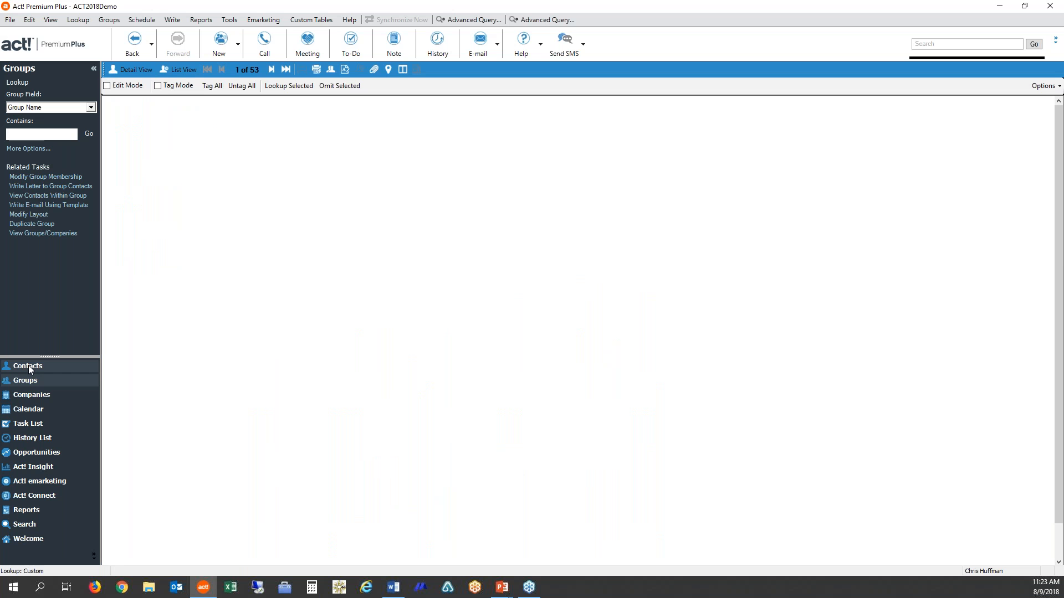